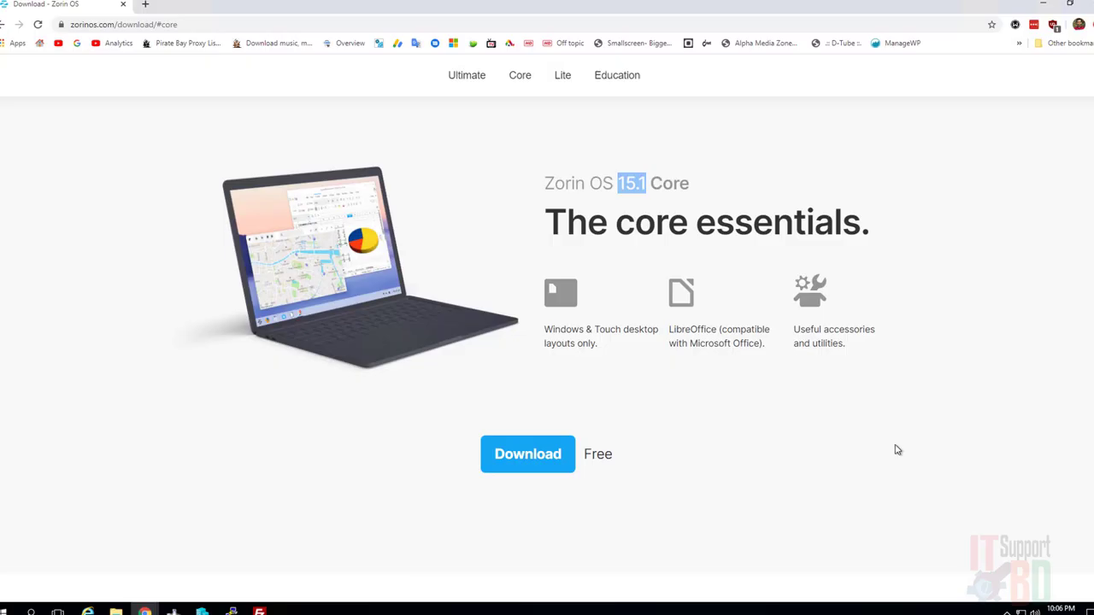
Step: Select part of the edition heading on the Zorin OS page, then clear the selection
left_click(981, 248)
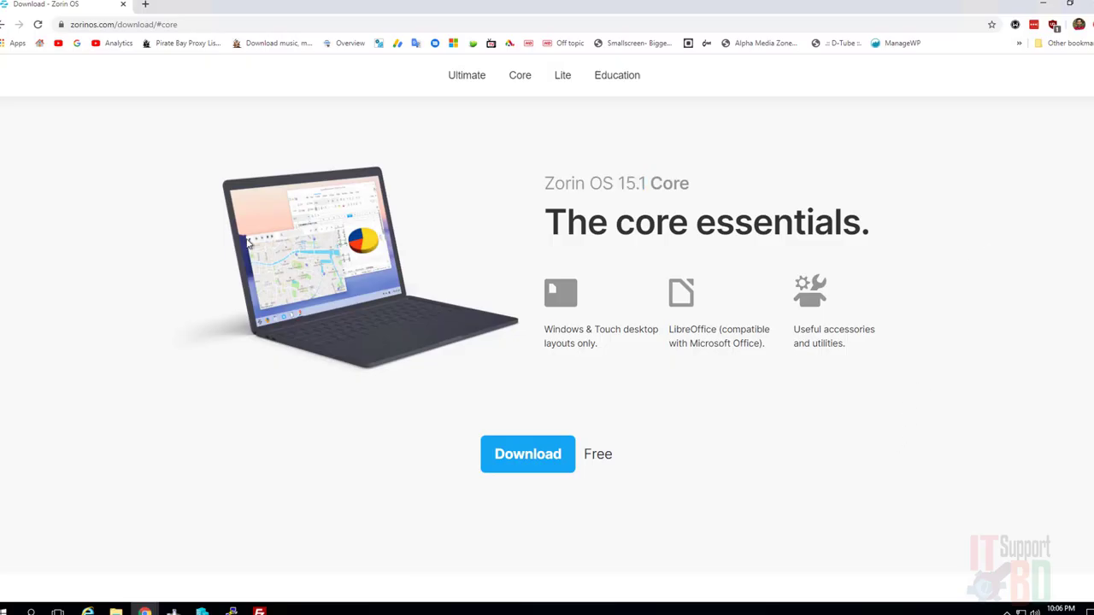
left_click_drag(537, 188, 585, 180)
left_click(563, 181)
left_click(508, 255)
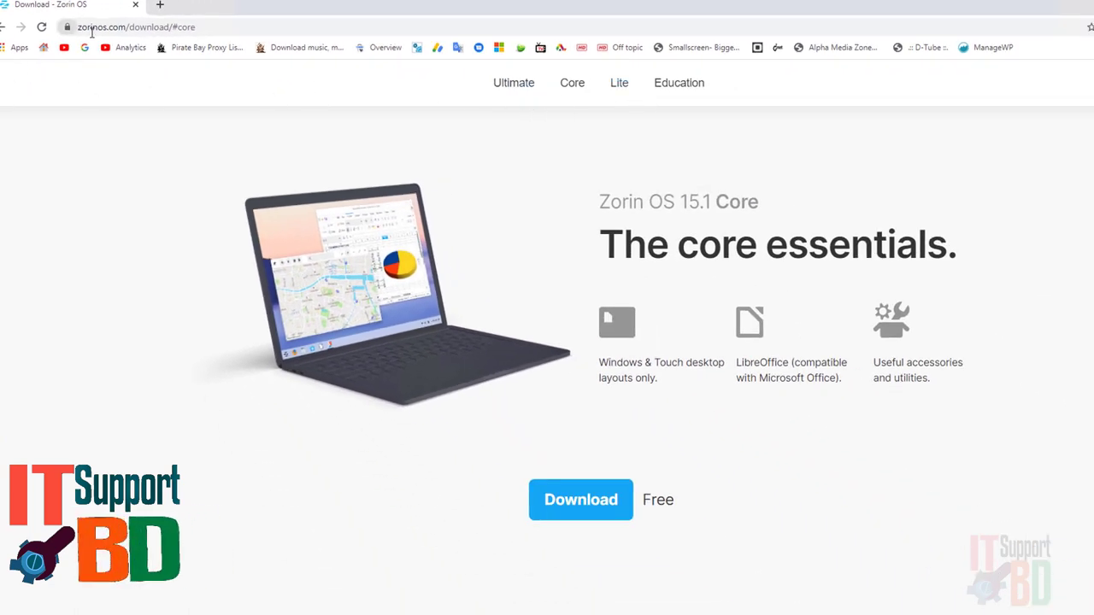
Step: Go back to zorinos.com, open the Core edition download section, and open a blank tab
left_click_drag(130, 28, 197, 28)
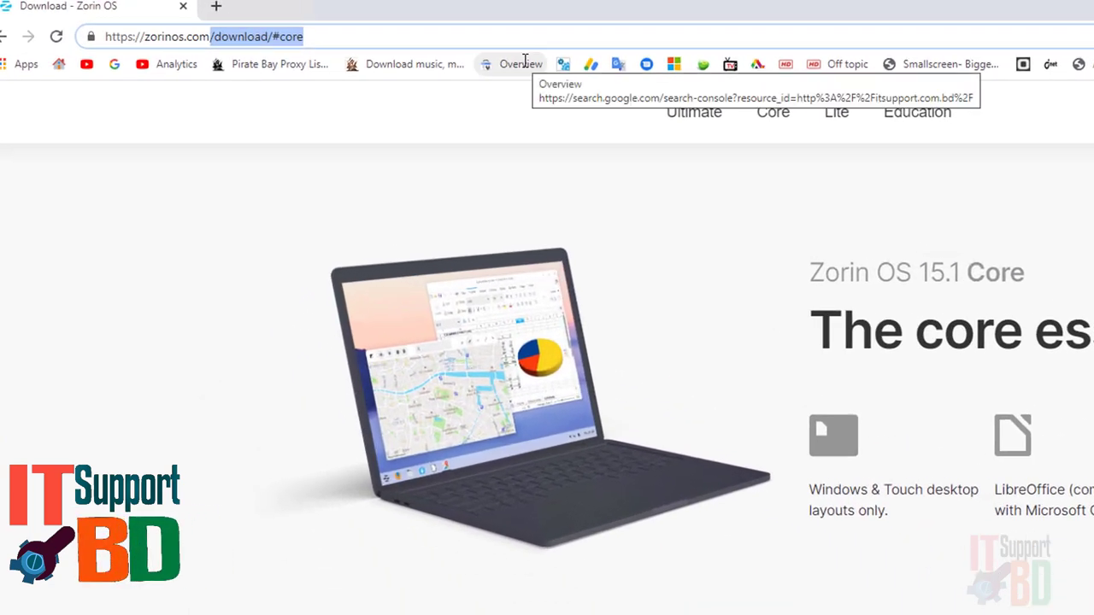
key("BackSpace")
key("Return")
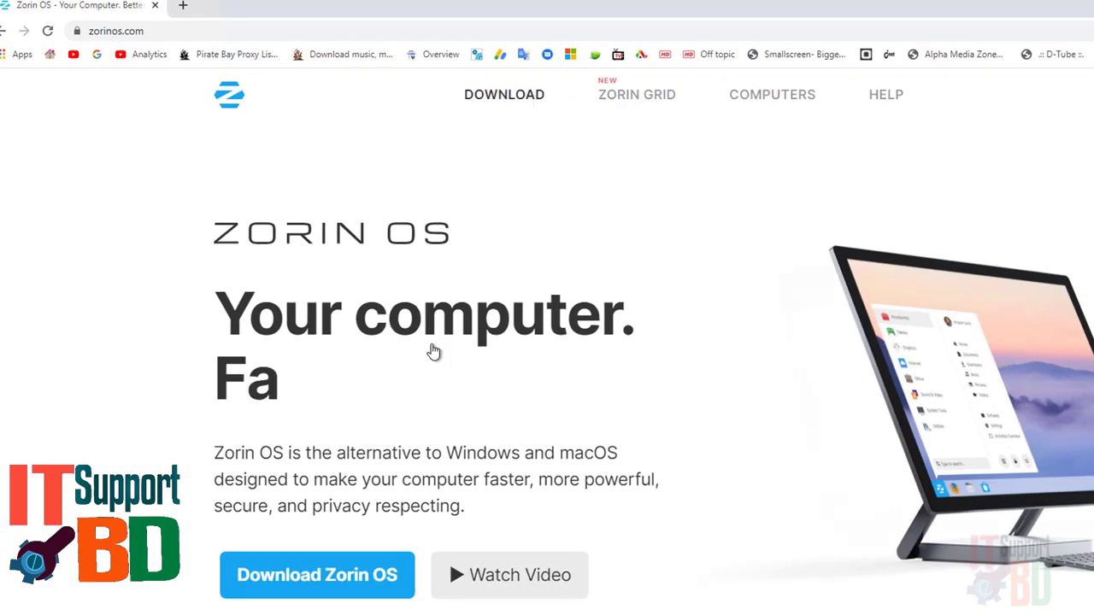
left_click(329, 588)
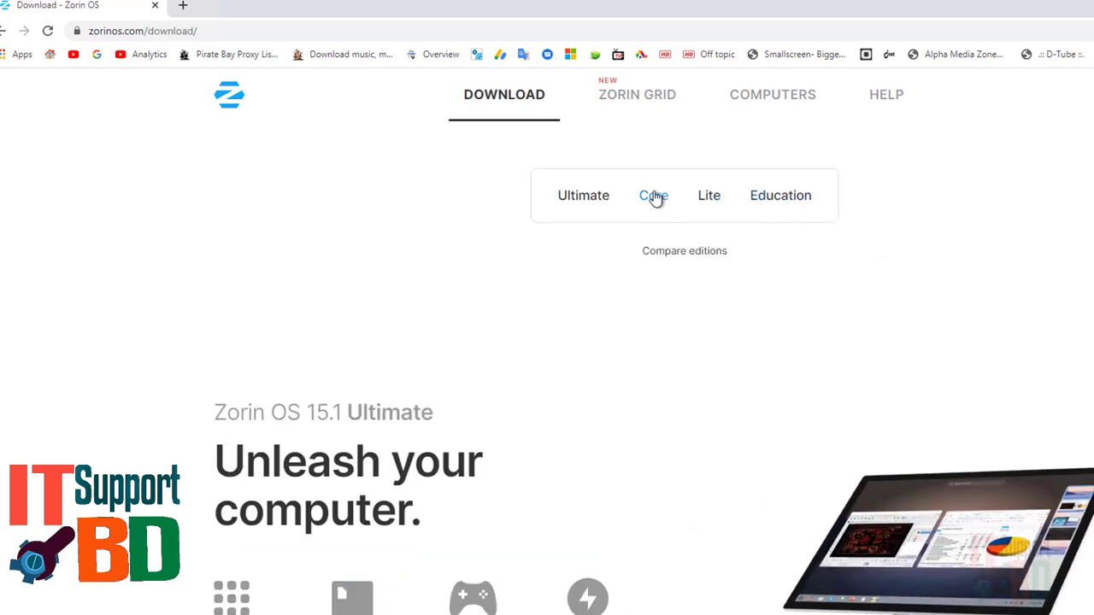
left_click(654, 205)
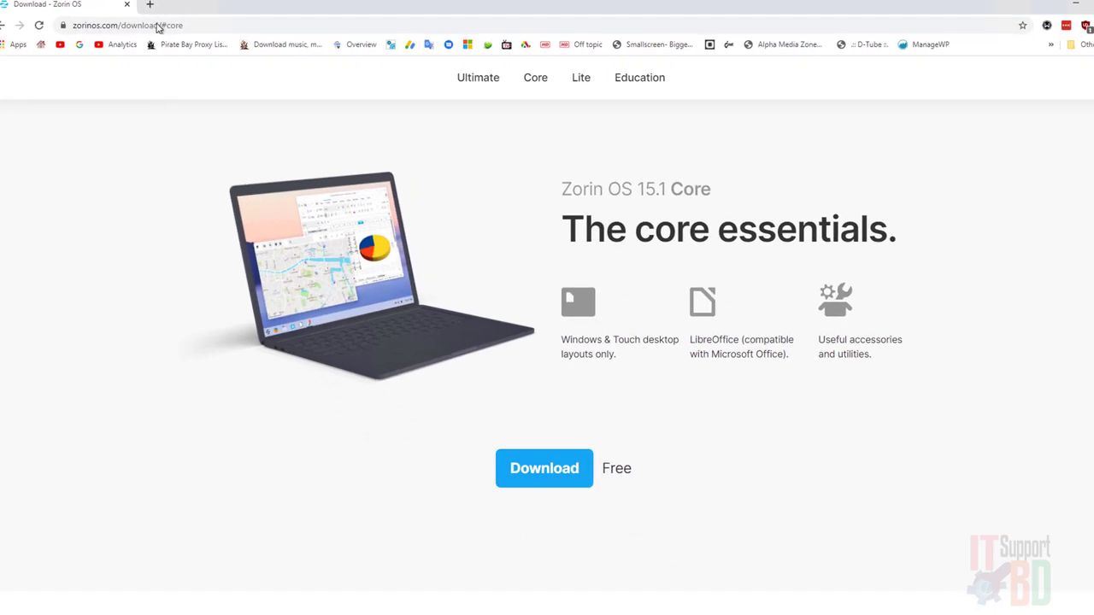
left_click(149, 6)
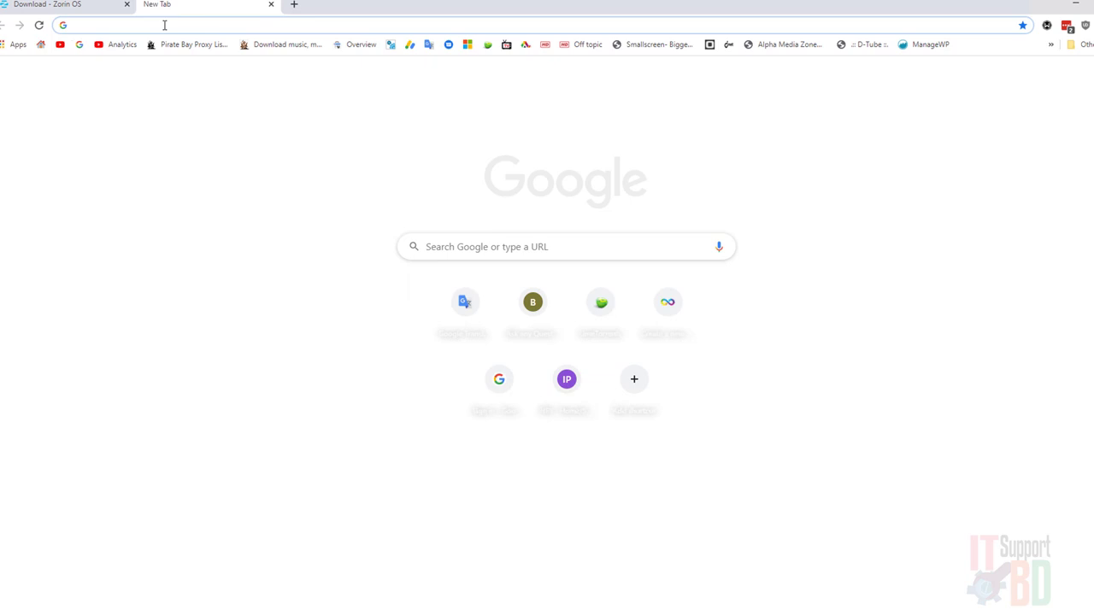
Step: Load the FreeNAS server at 192.168.9.4 in the new tab
type("f")
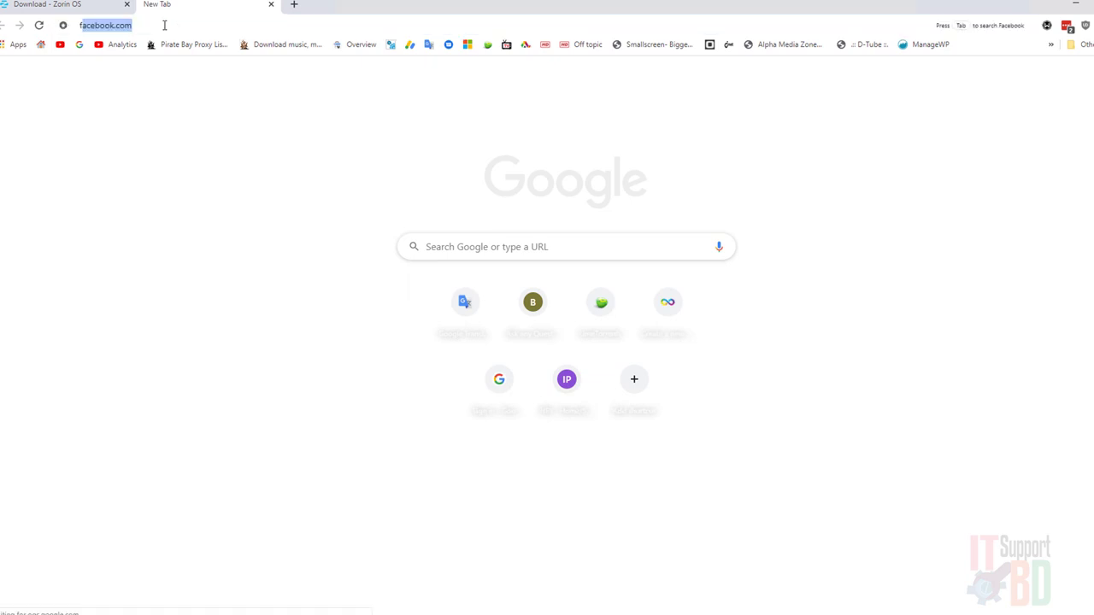
key("BackSpace")
key("BackSpace")
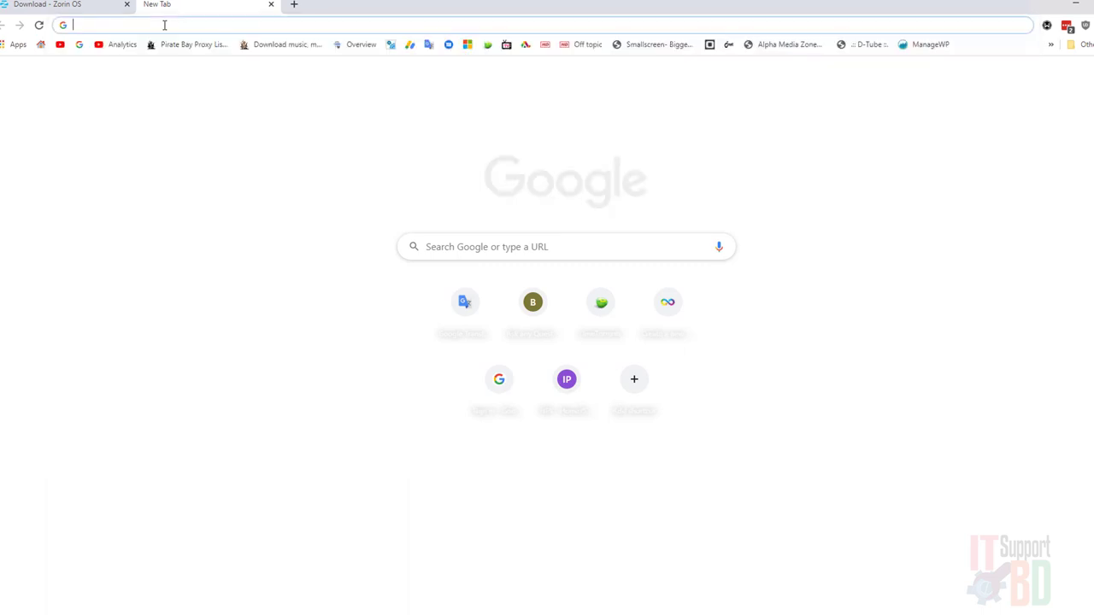
type("10")
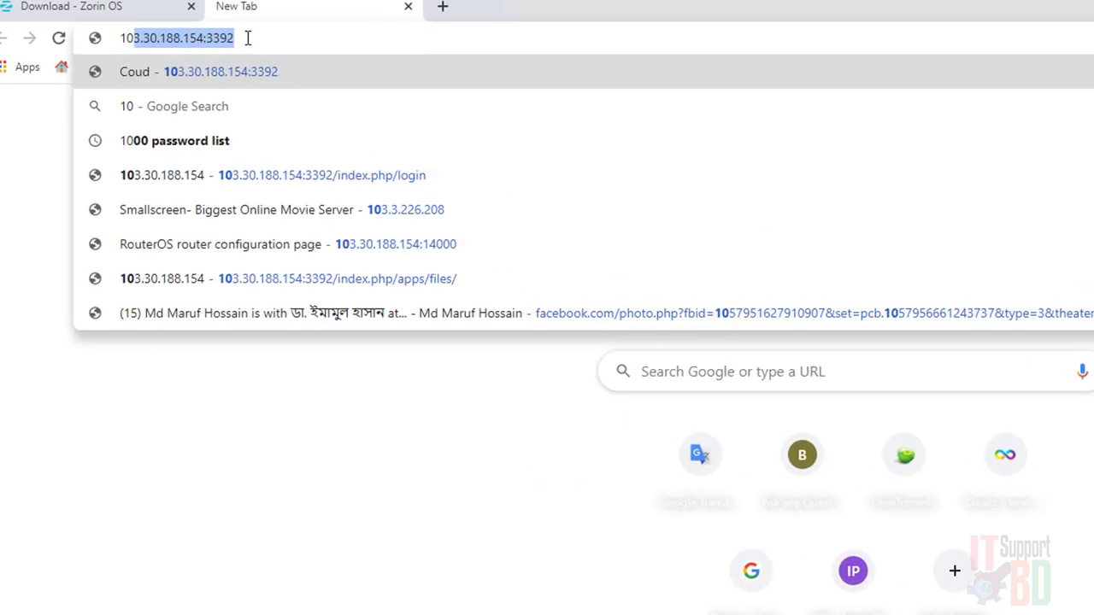
key("BackSpace")
key("BackSpace")
type("9")
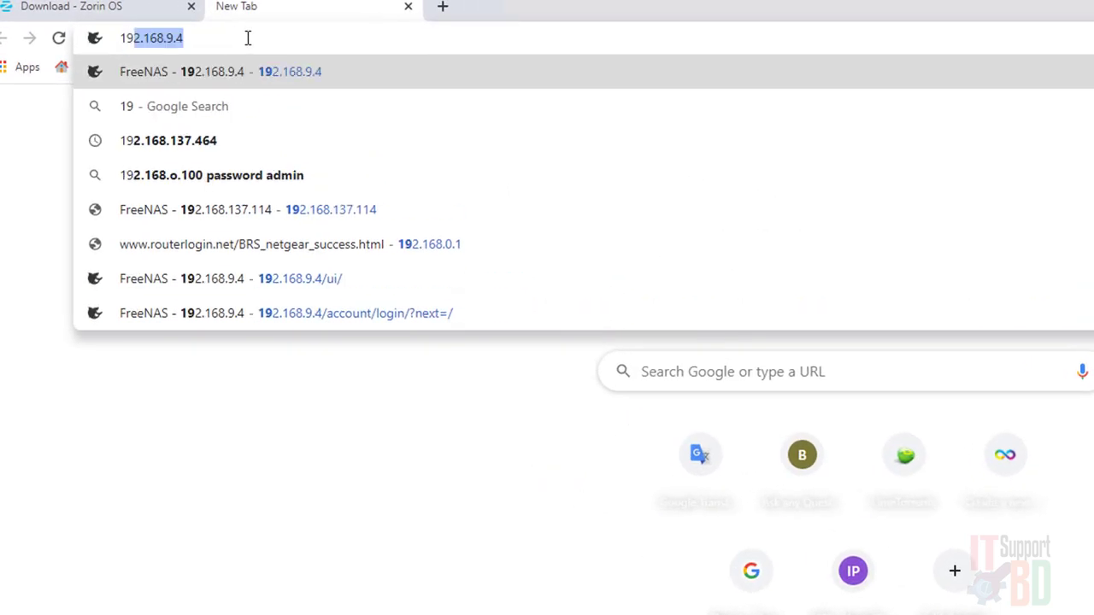
key("Return")
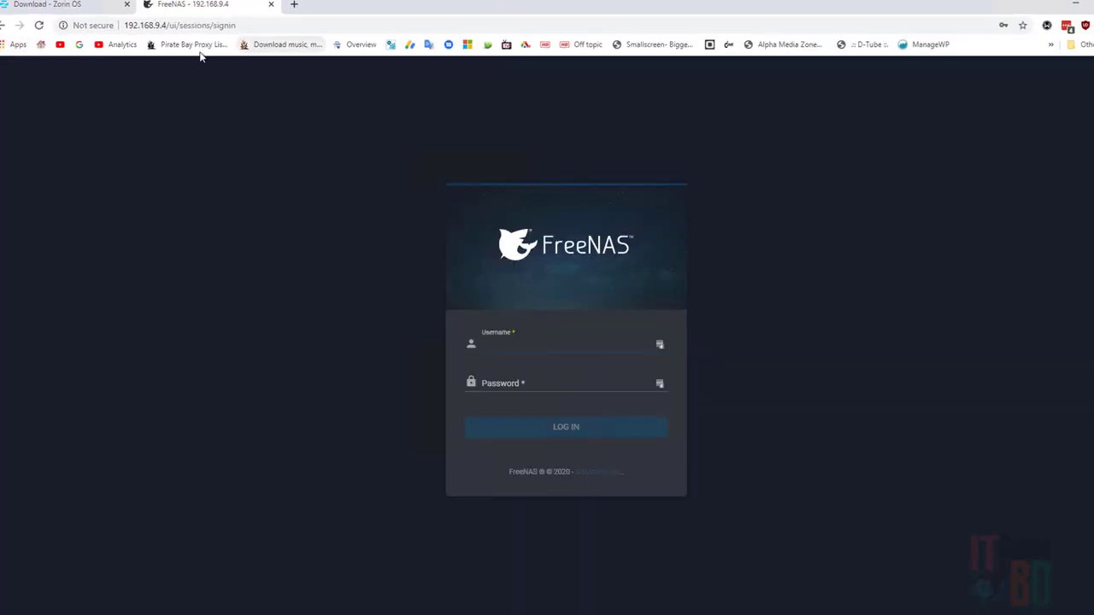
Step: Sign in with the saved root login from autofill
left_click(531, 342)
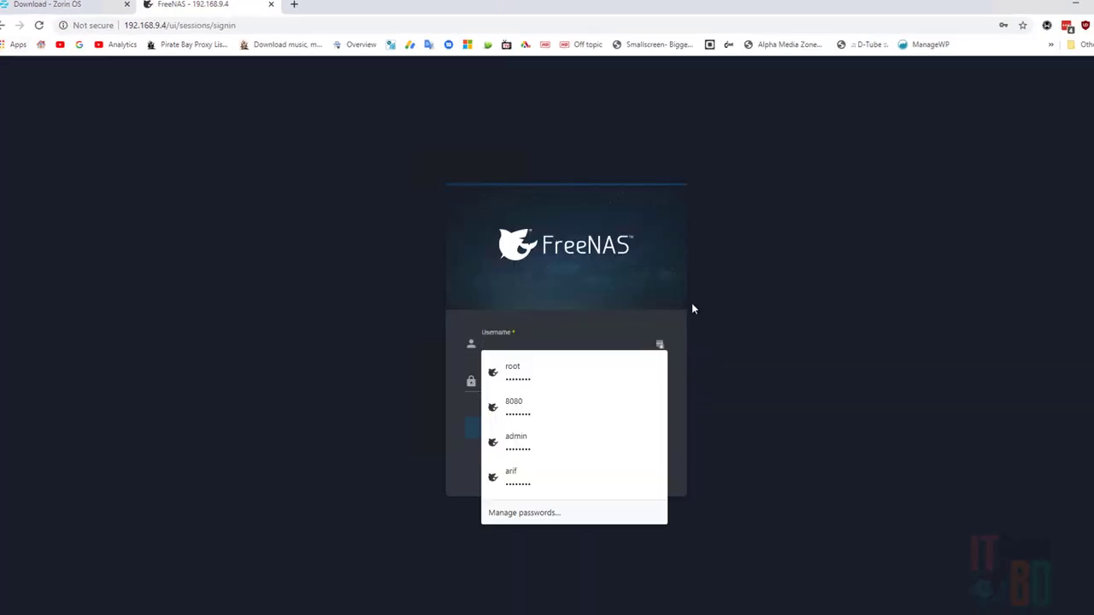
left_click(548, 364)
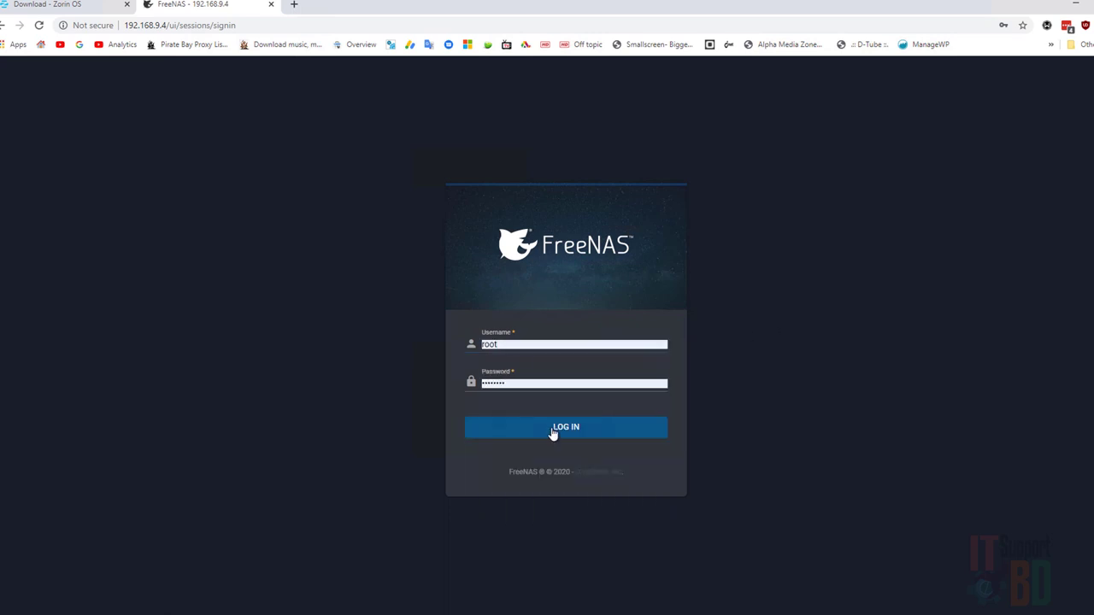
left_click(555, 430)
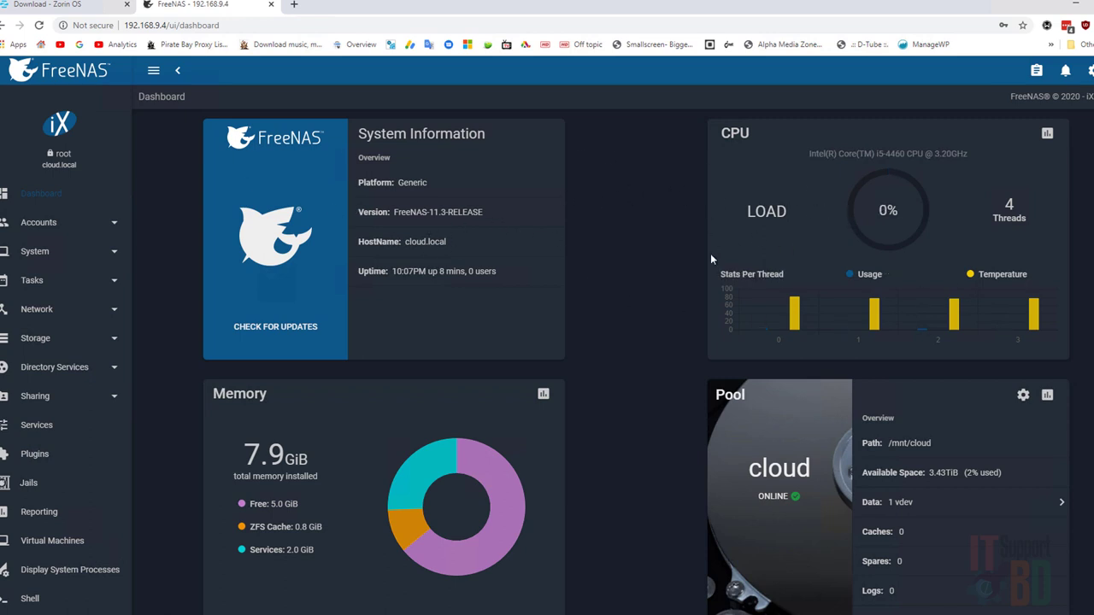
Step: Open the Storage > Pools page in the FreeNAS sidebar
scroll(438, 327, "down", 2)
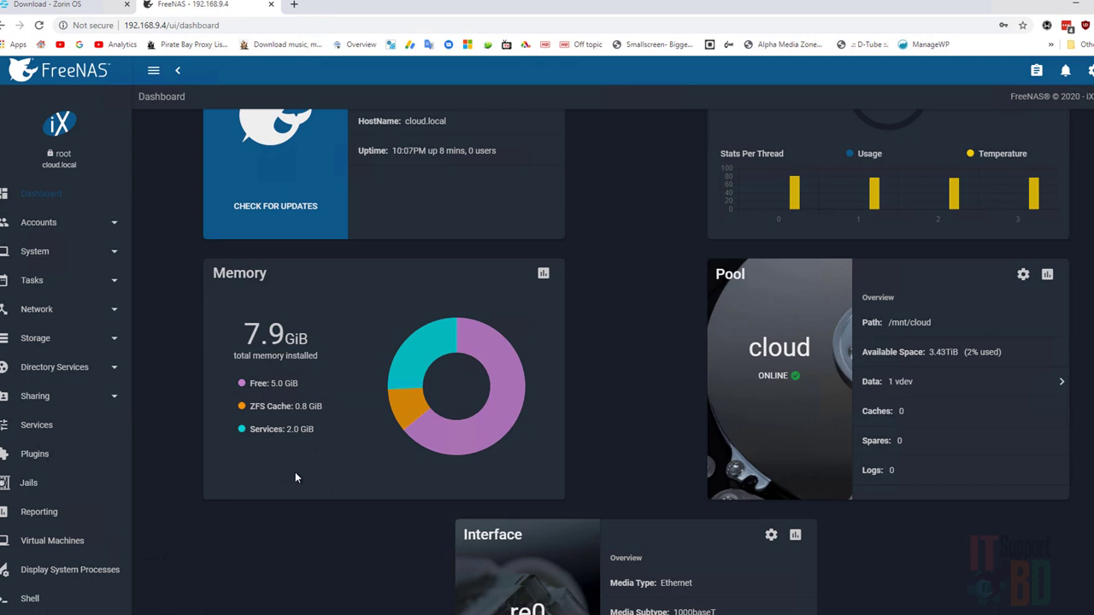
scroll(295, 473, "up", 1)
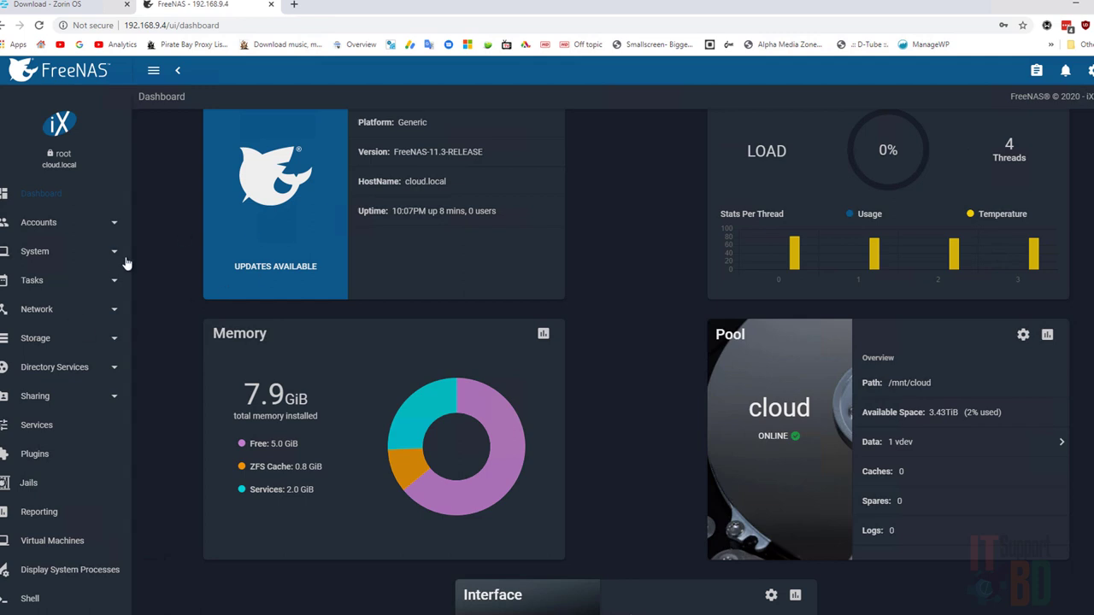
left_click(43, 339)
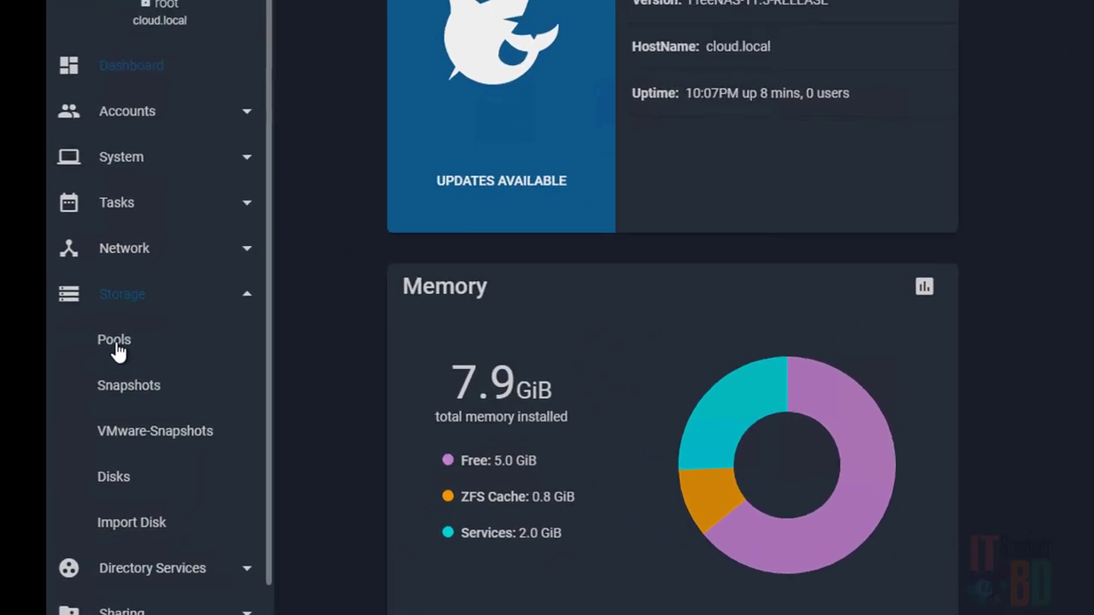
left_click(33, 366)
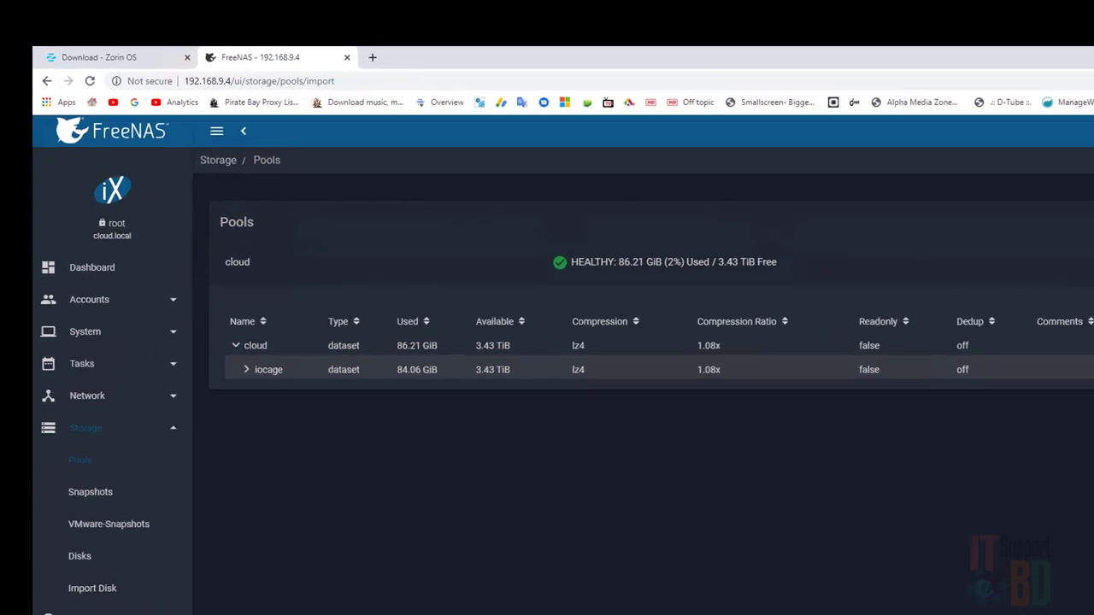
Step: Start adding a pool, cancel it, and go to Virtual Machines
left_click(1053, 186)
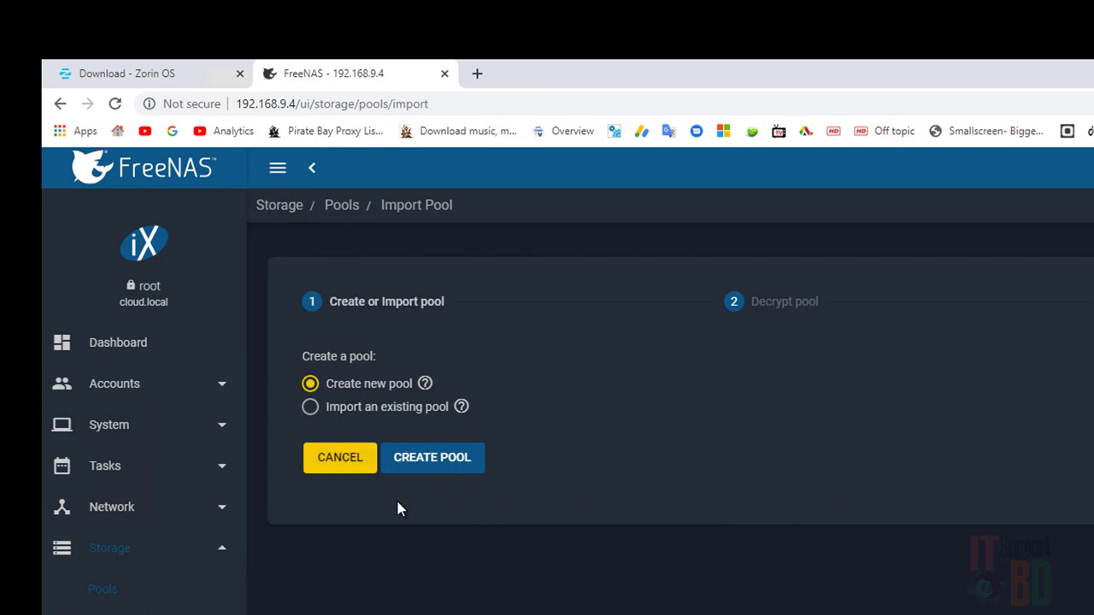
left_click(339, 458)
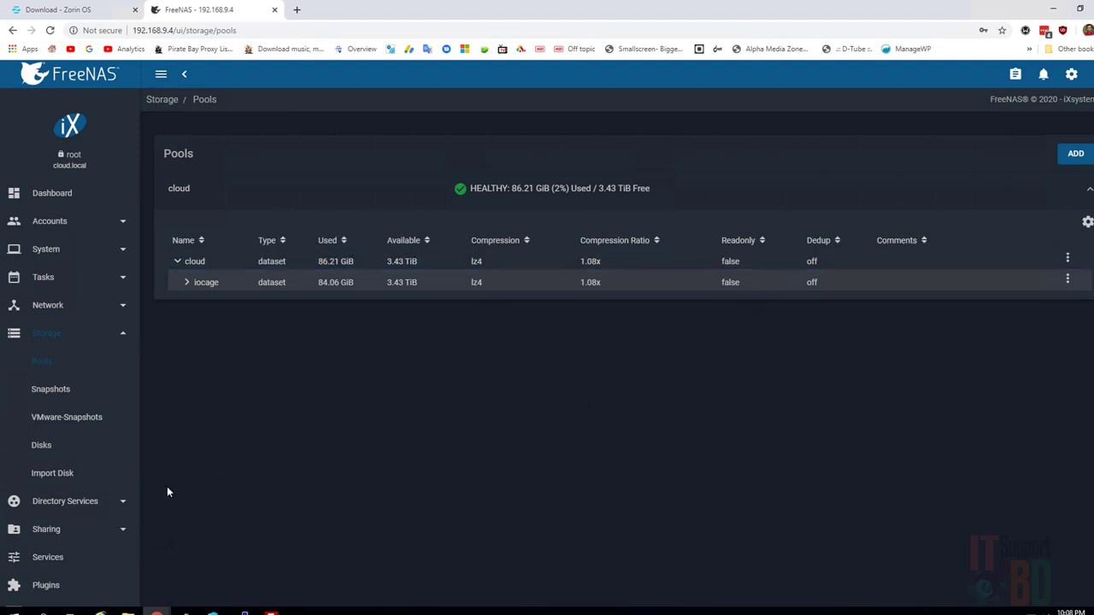
scroll(74, 505, "down", 3)
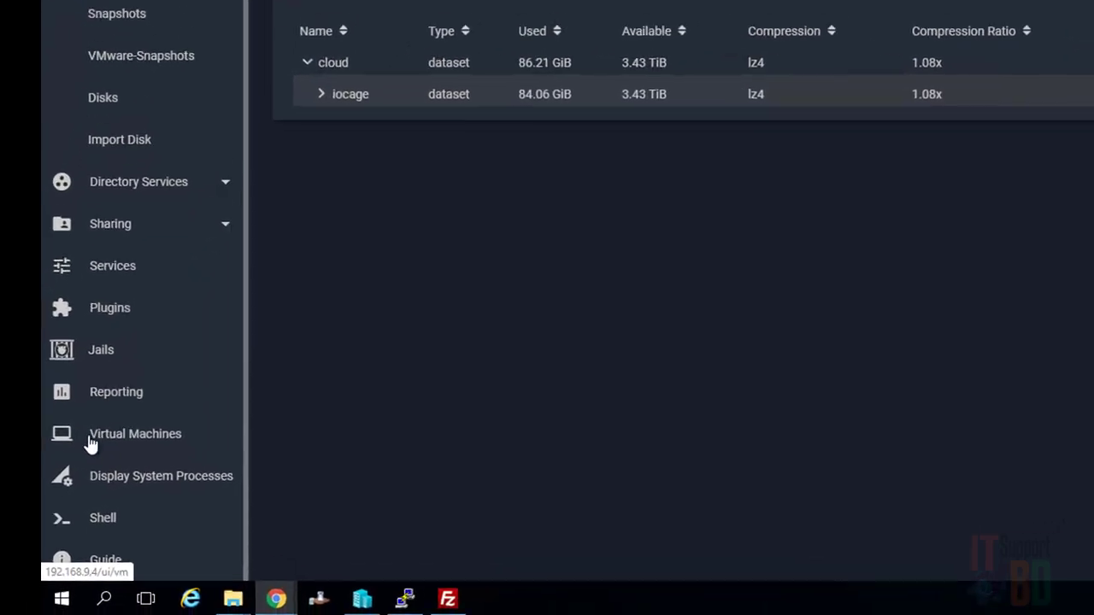
left_click(126, 437)
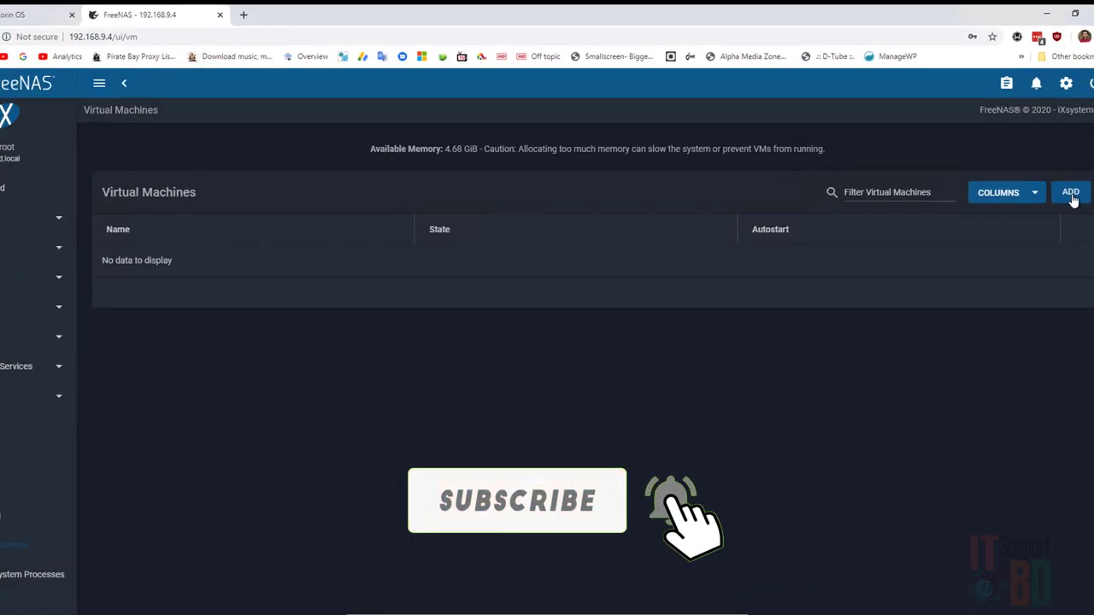
Step: Start a new virtual machine with Linux as the guest operating system
left_click(1071, 193)
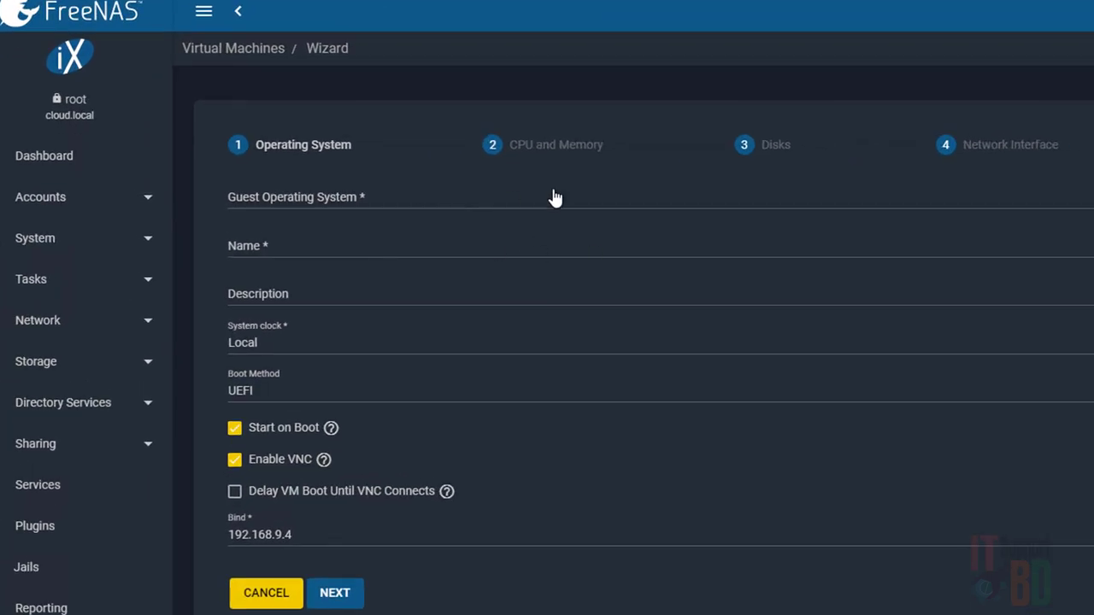
left_click(357, 197)
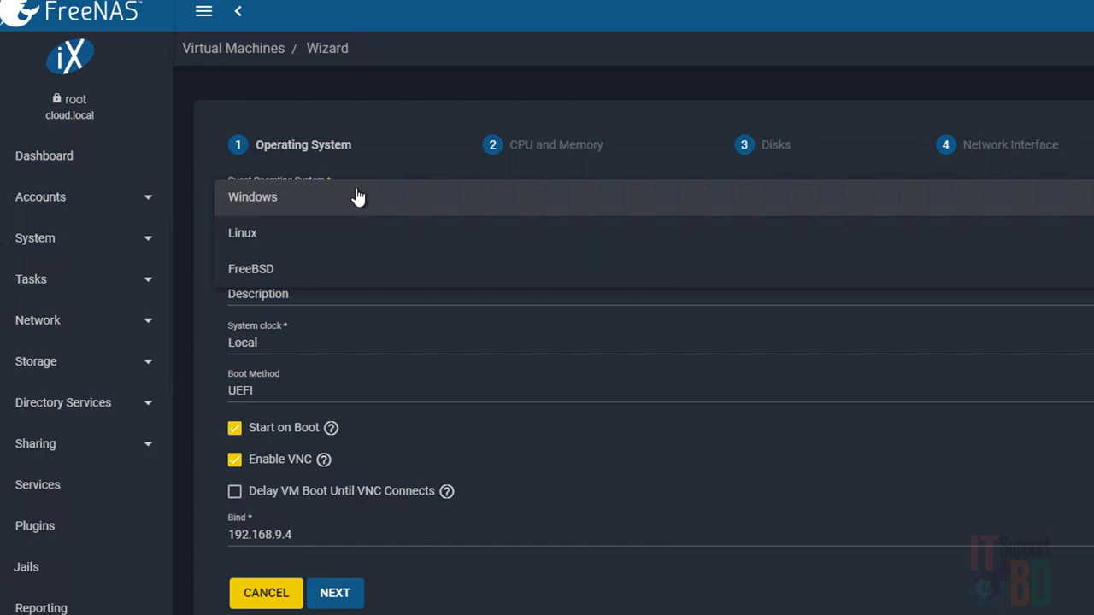
left_click(246, 236)
Step: Name the VM MyOS, describe it as Zorin, and enable Delay VM Boot Until VNC Connects
left_click(270, 242)
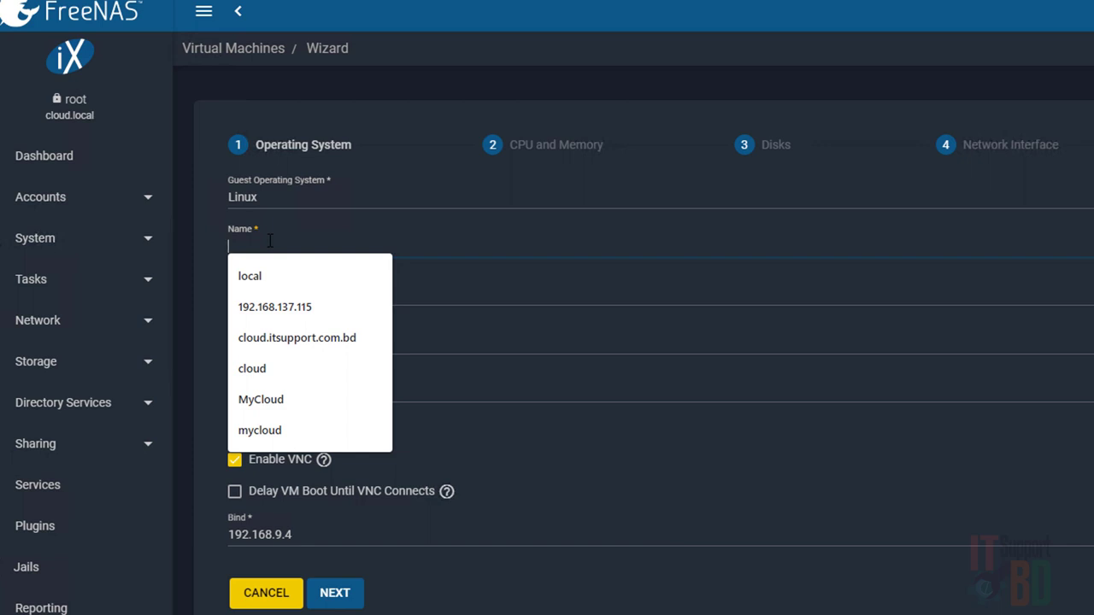
type("MyOS")
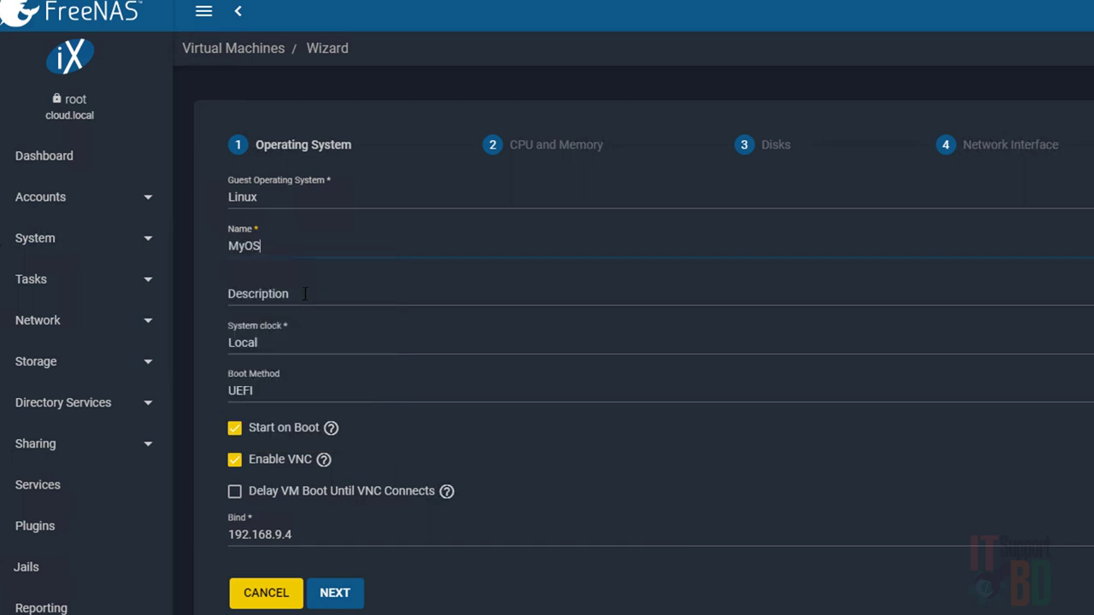
left_click(305, 294)
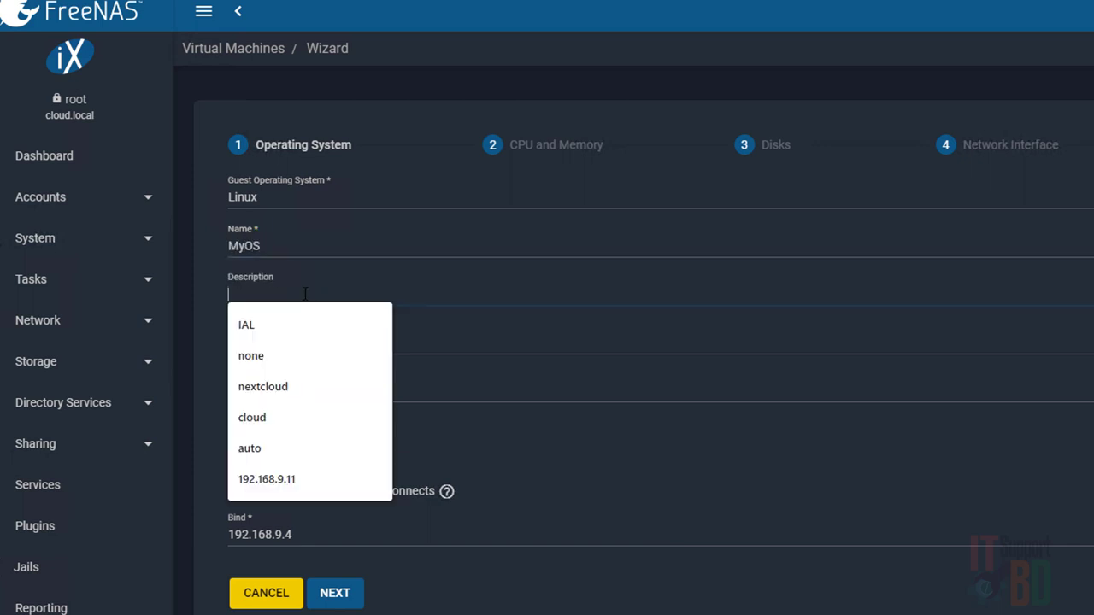
type("Zorin")
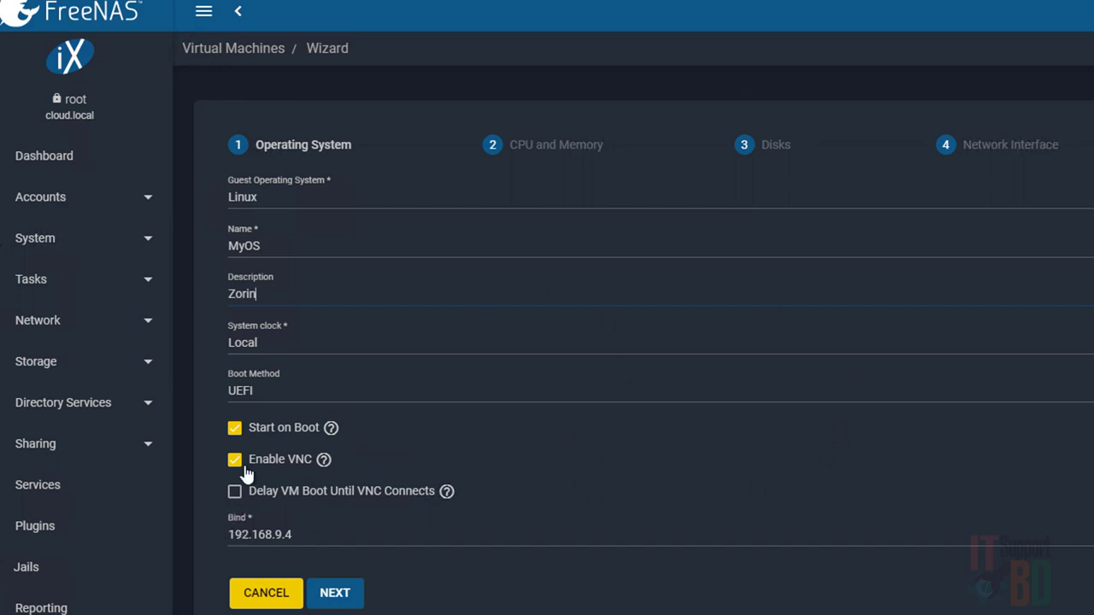
left_click(236, 493)
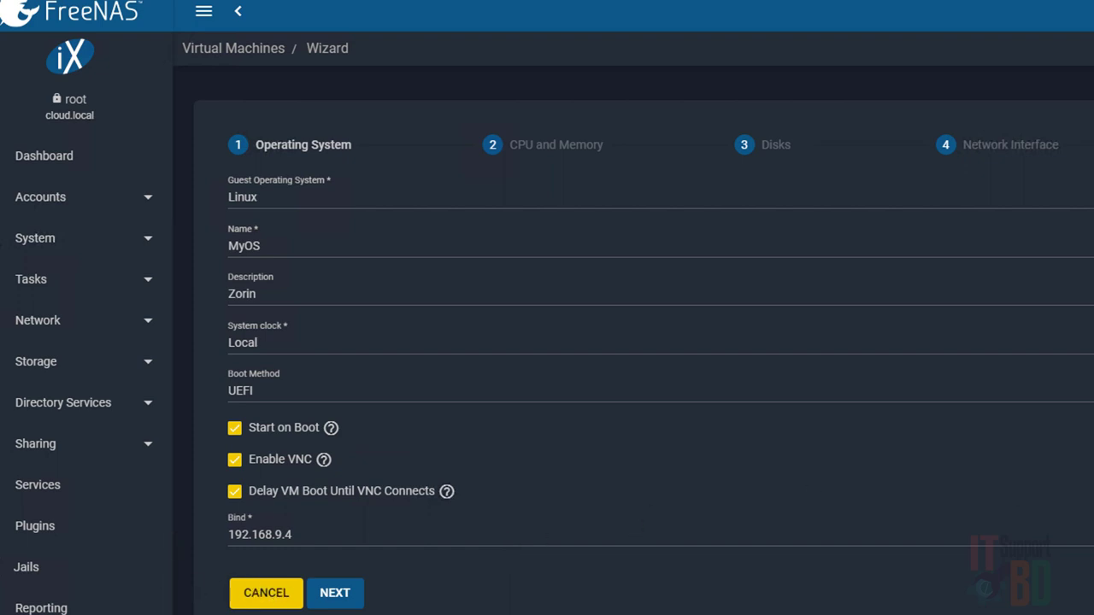
Step: Change the VM memory size from 512 to 2048 MiB and continue to Disks
left_click(334, 594)
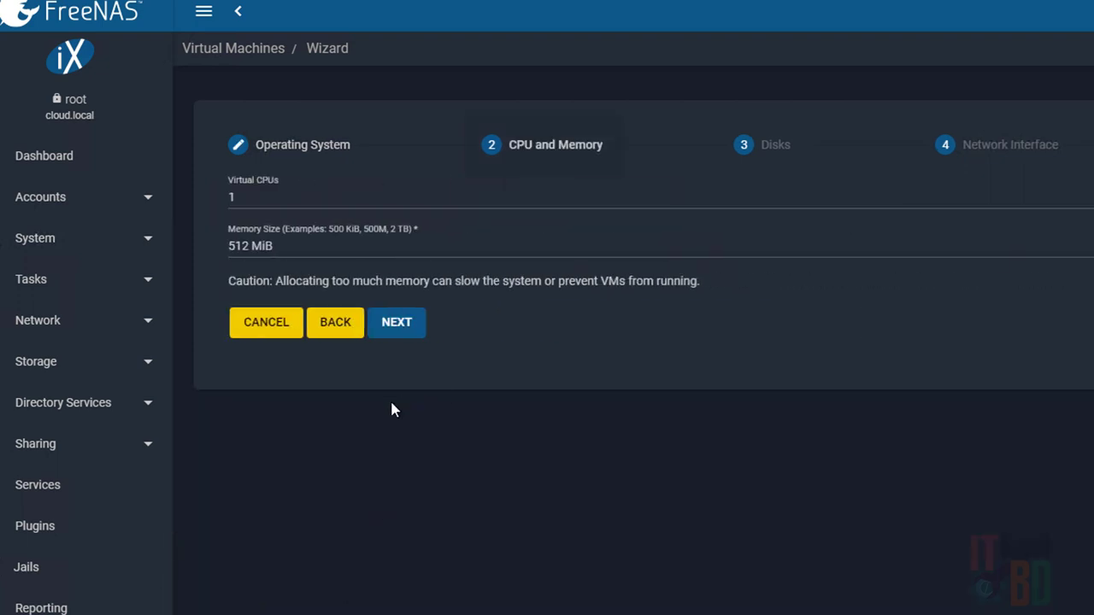
left_click_drag(249, 245, 212, 241)
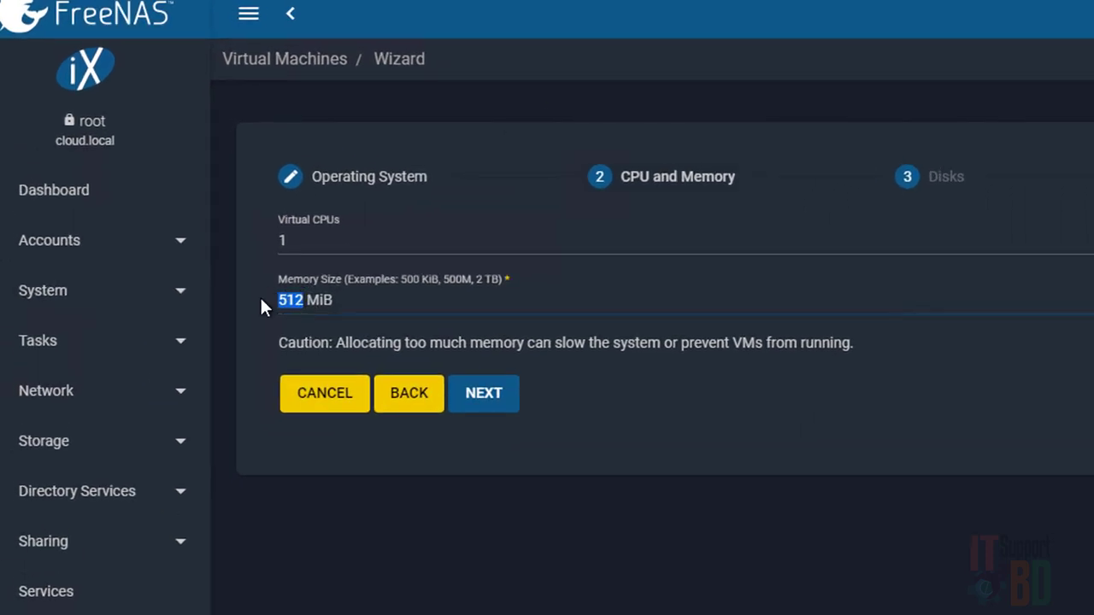
type("2048")
left_click(487, 395)
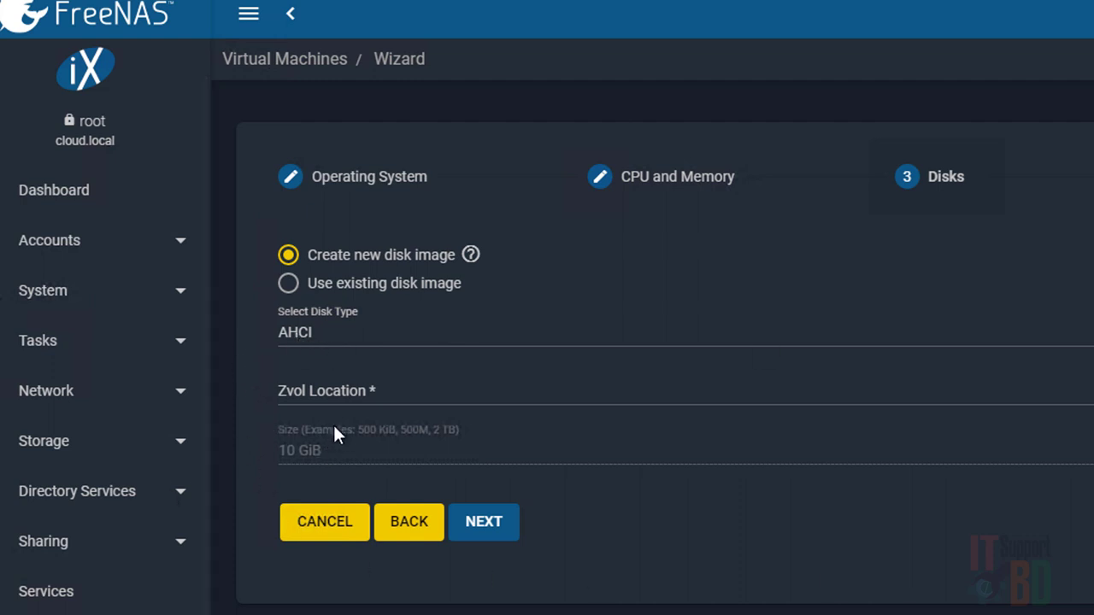
Step: Put the new disk image zvol on the cloud dataset at 100 GiB, then continue
left_click(353, 395)
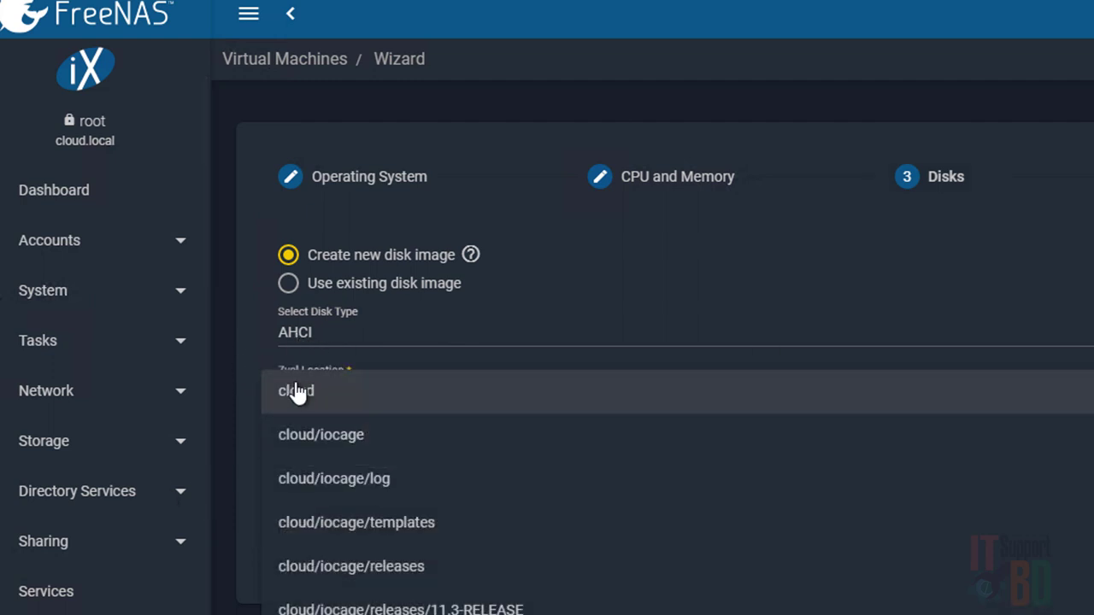
left_click(330, 390)
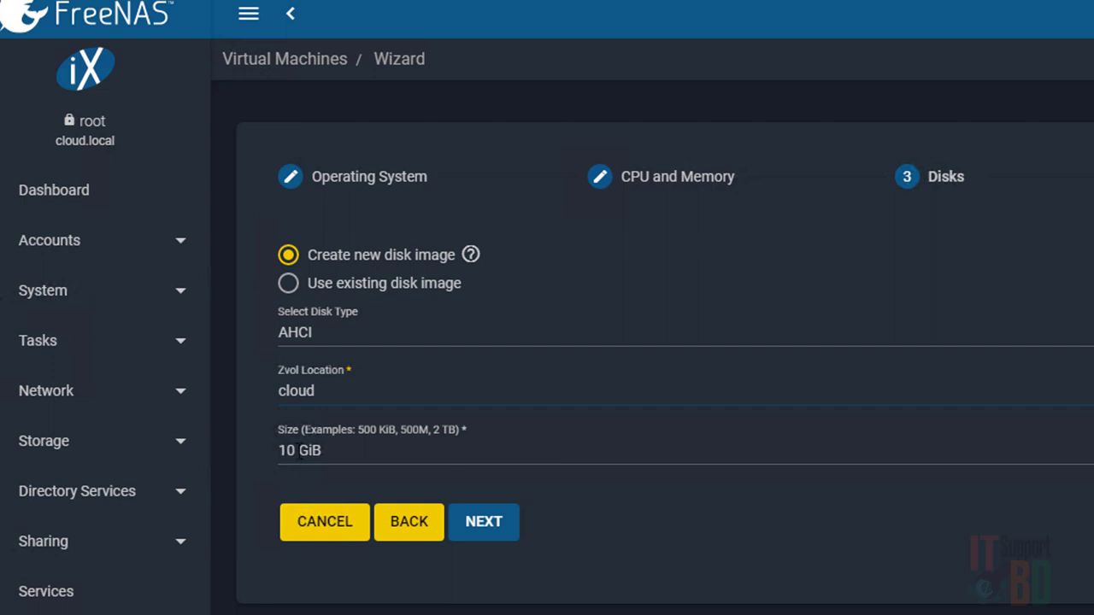
left_click(297, 450)
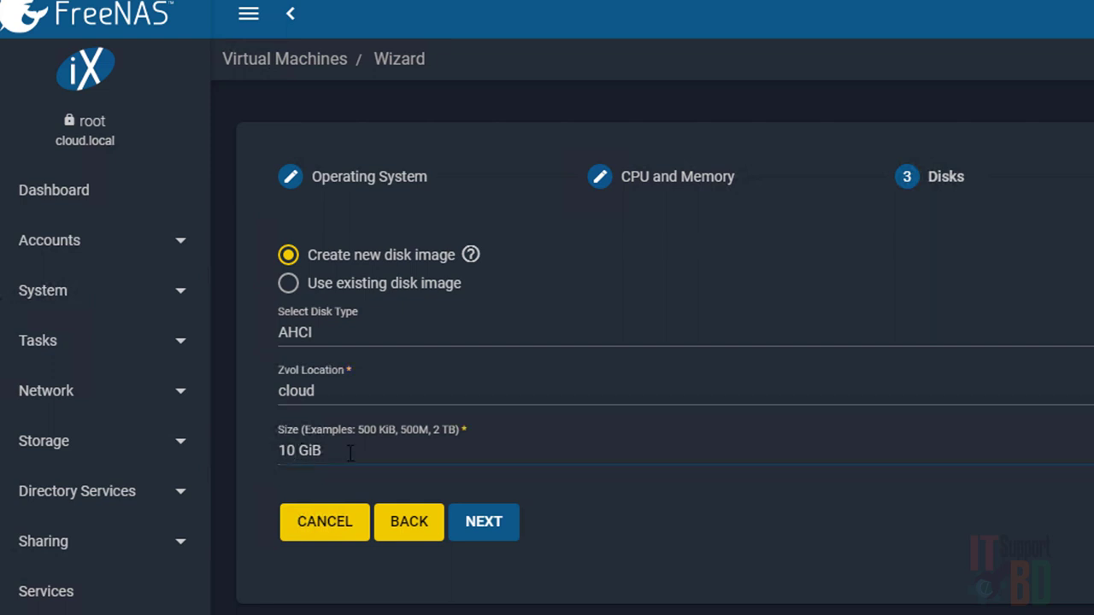
type("0")
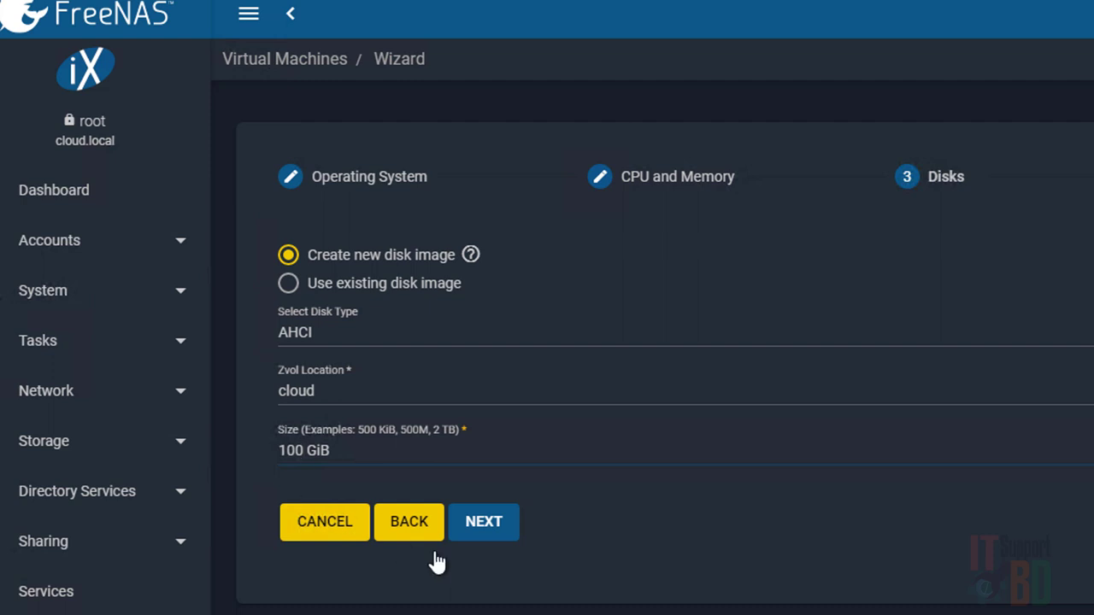
left_click(486, 523)
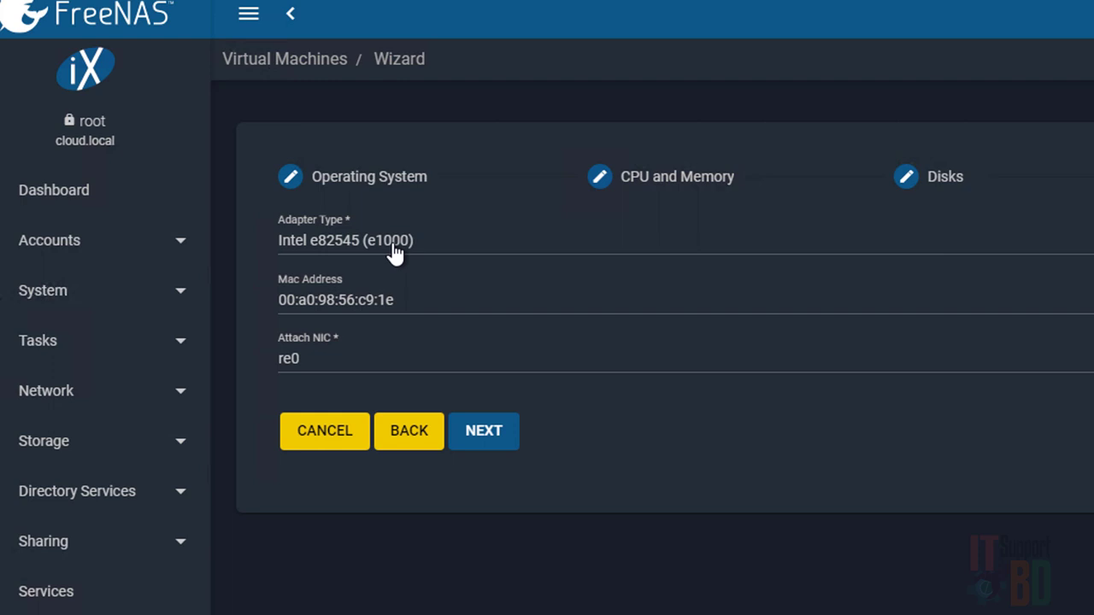
Step: Confirm Intel e82545 (e1000) adapter on re0 with the generated MAC address, then continue
left_click(397, 241)
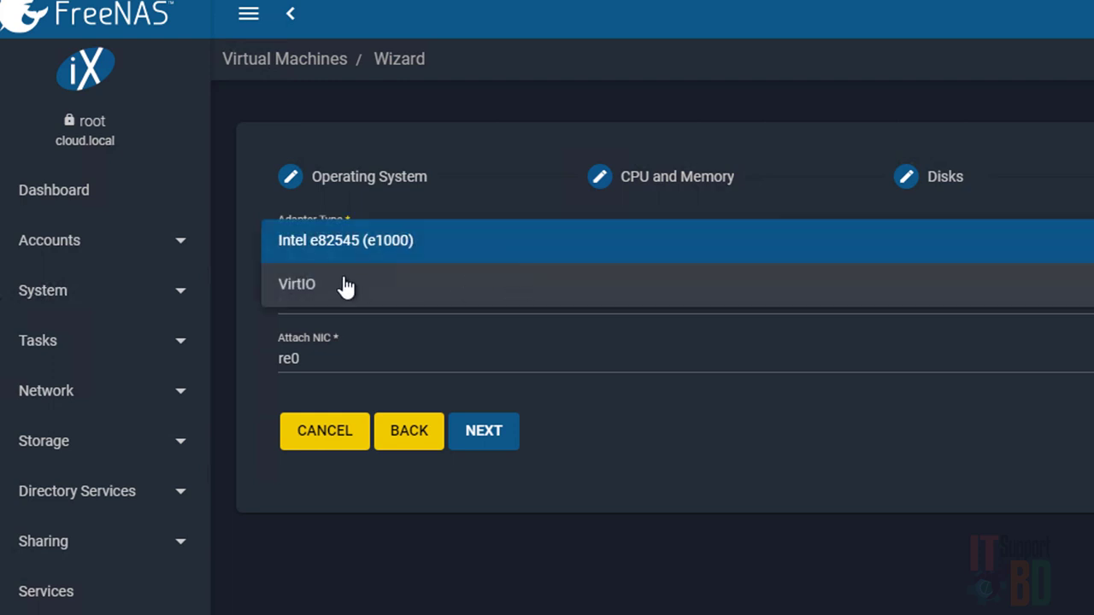
left_click(454, 239)
left_click(447, 358)
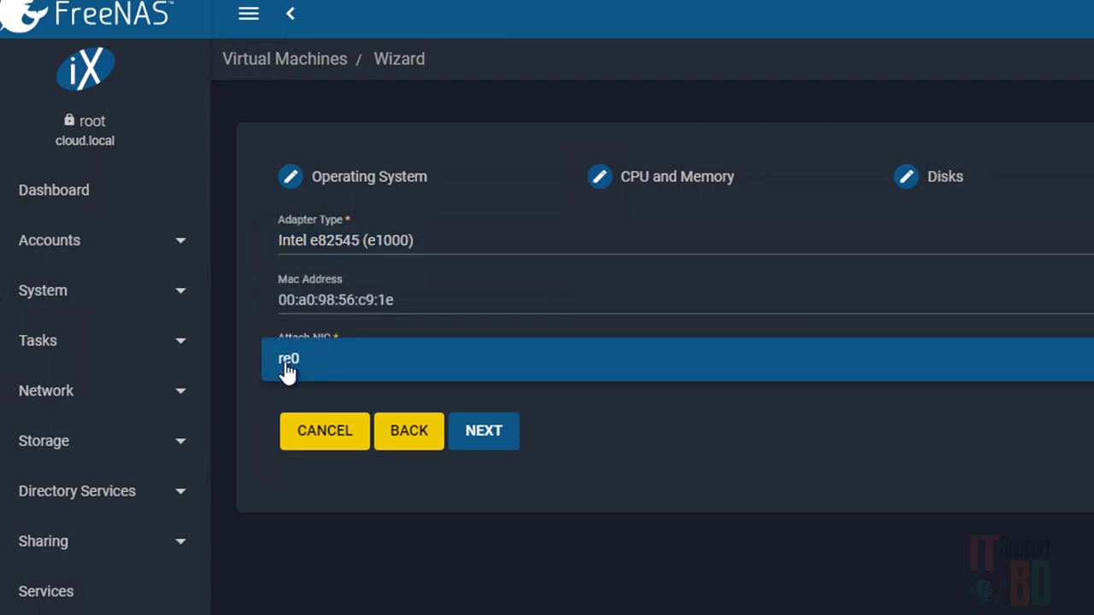
left_click(481, 293)
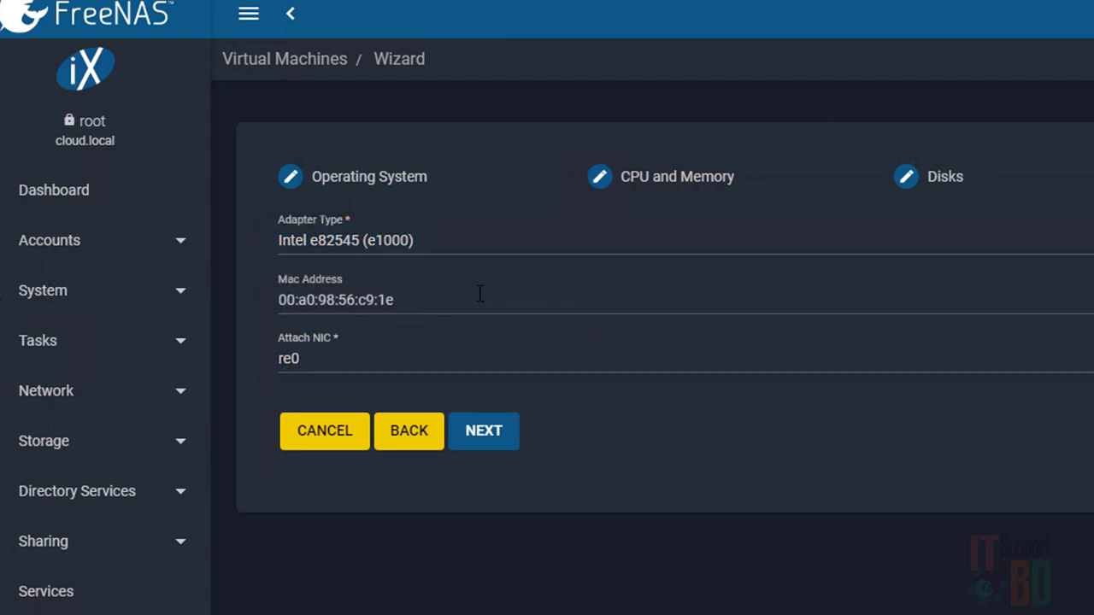
left_click(388, 299)
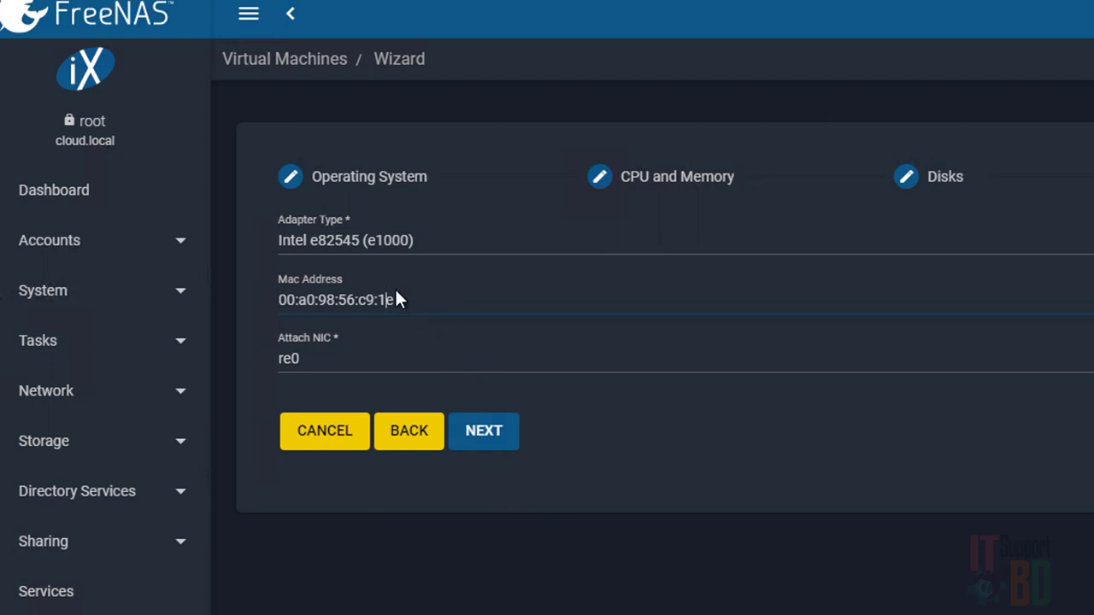
left_click(505, 432)
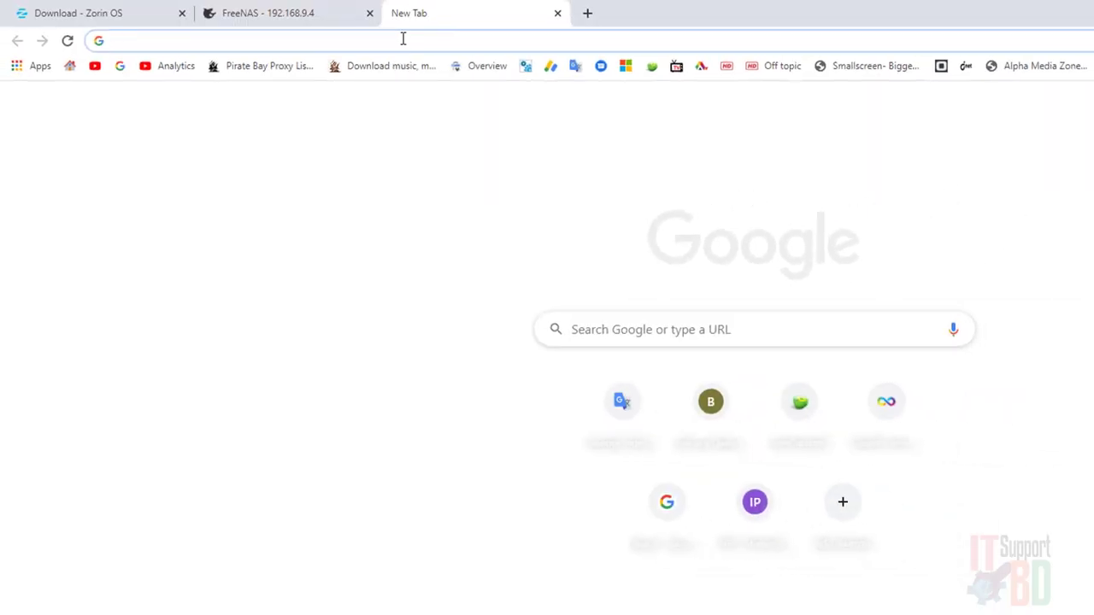
Step: Open Nextcloud at 192.168.9.4:3392 in the third tab, then return to the FreeNAS tab
type("1")
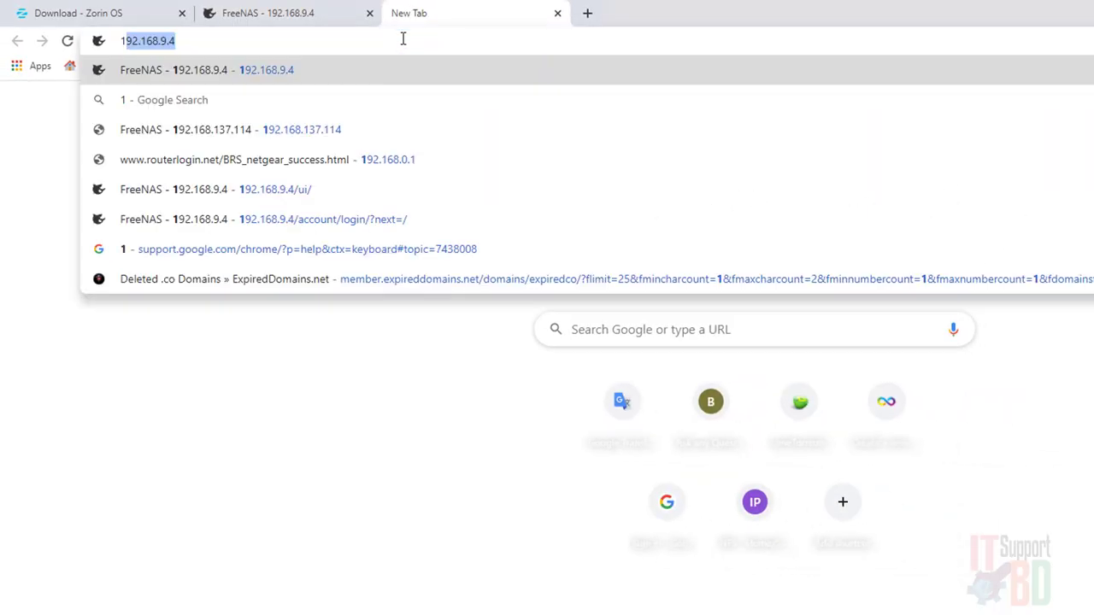
key("Right")
type(":")
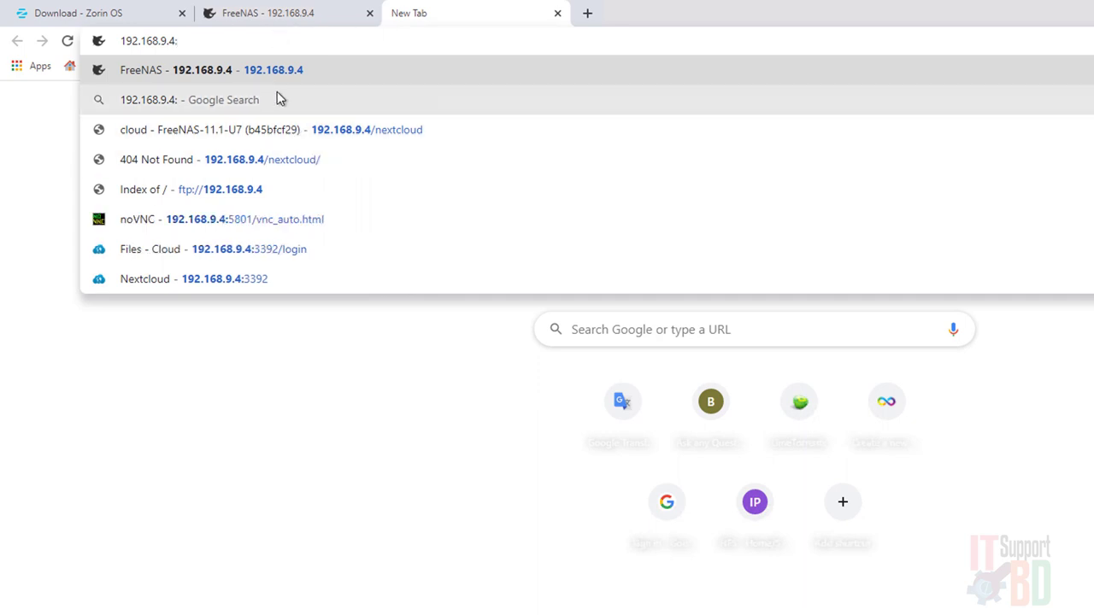
type("3392")
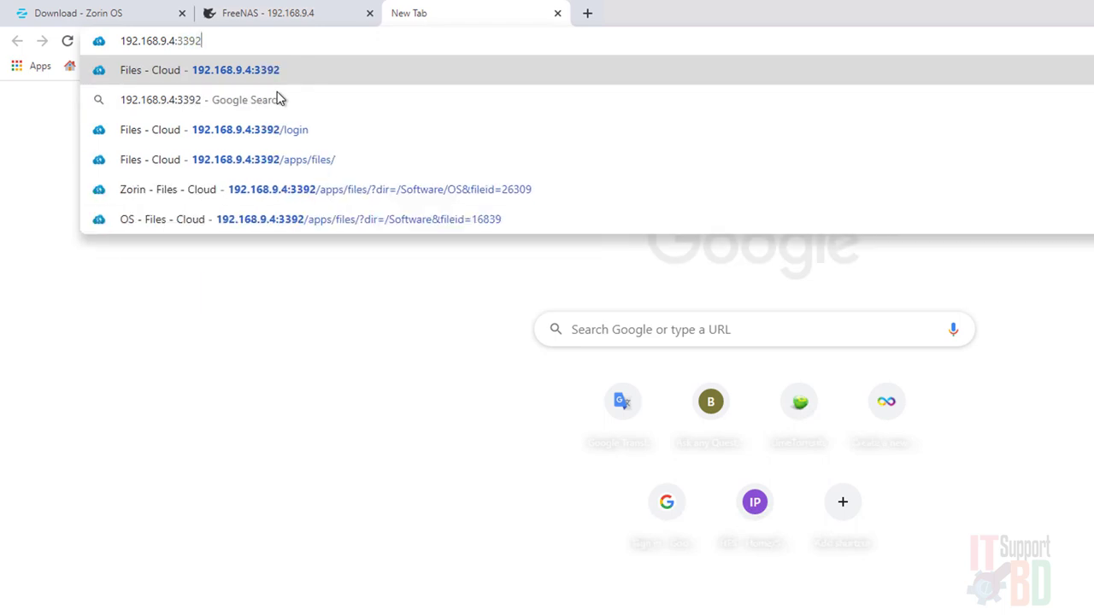
key("Return")
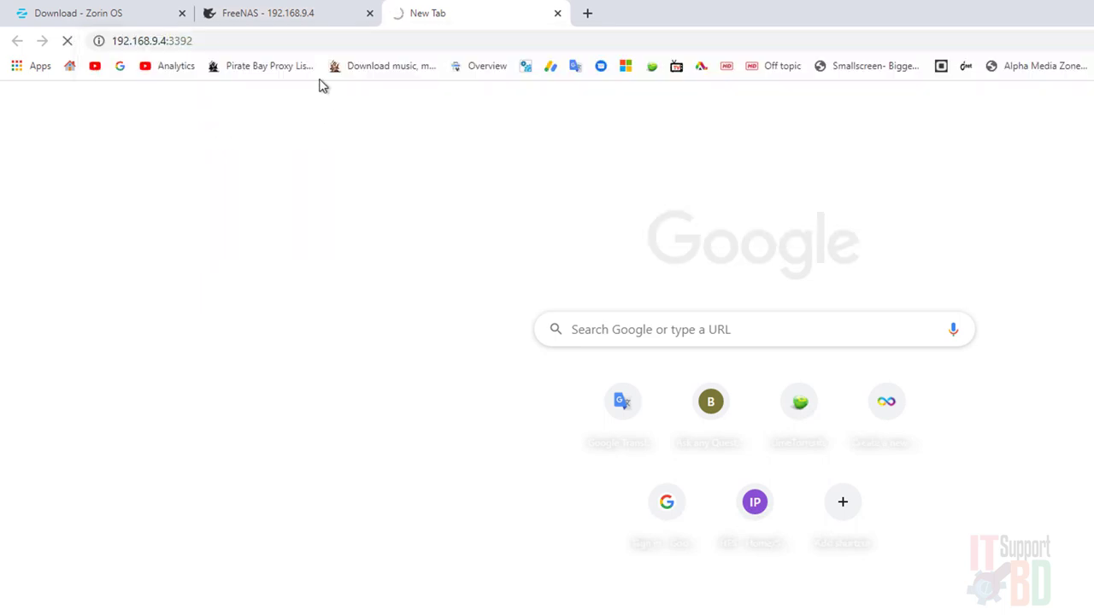
left_click(273, 8)
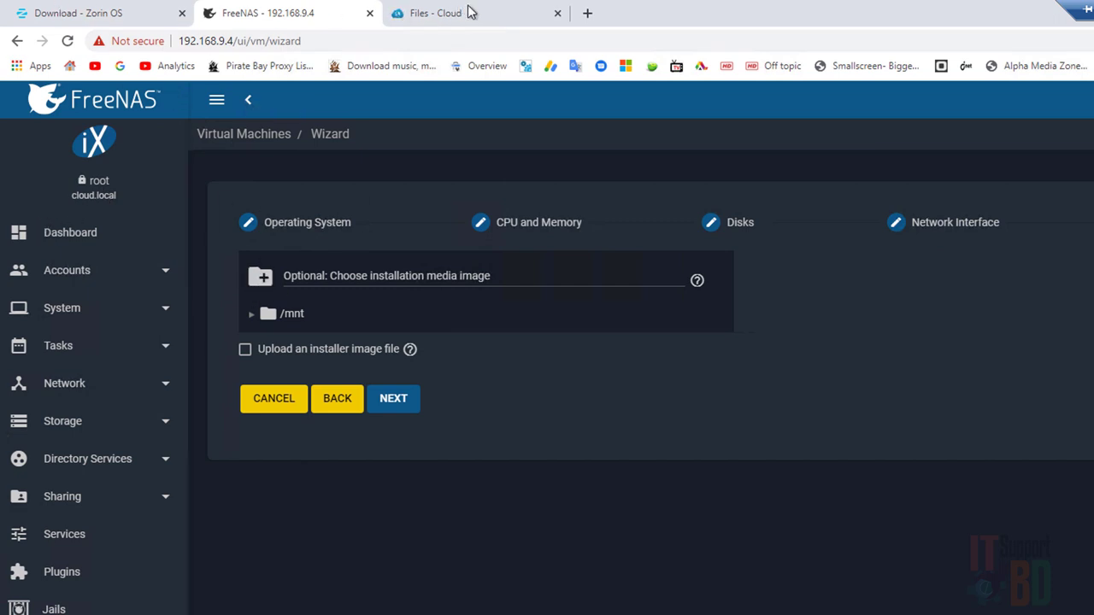
Step: Open the Software folder in Nextcloud Files, briefly checking the FreeNAS tab in between
key("ctrl+Tab")
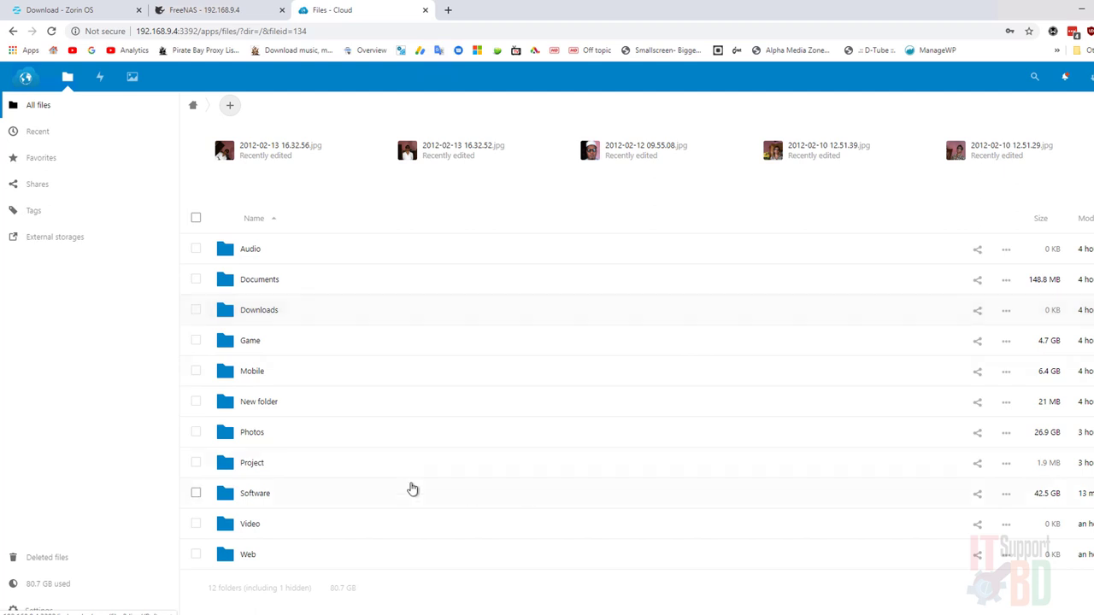
left_click(262, 495)
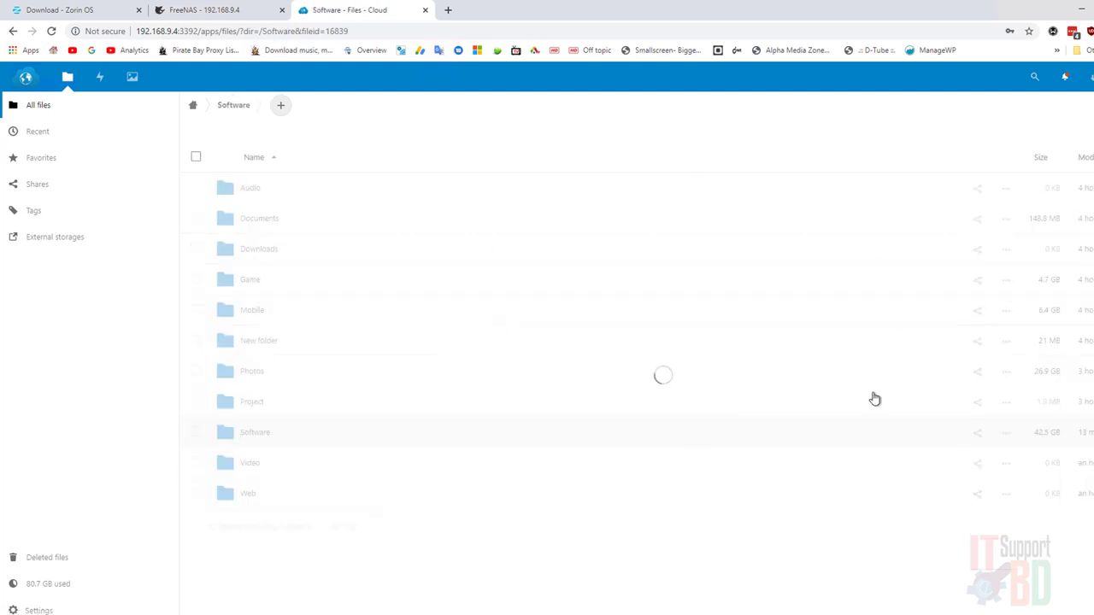
scroll(610, 379, "down", 1)
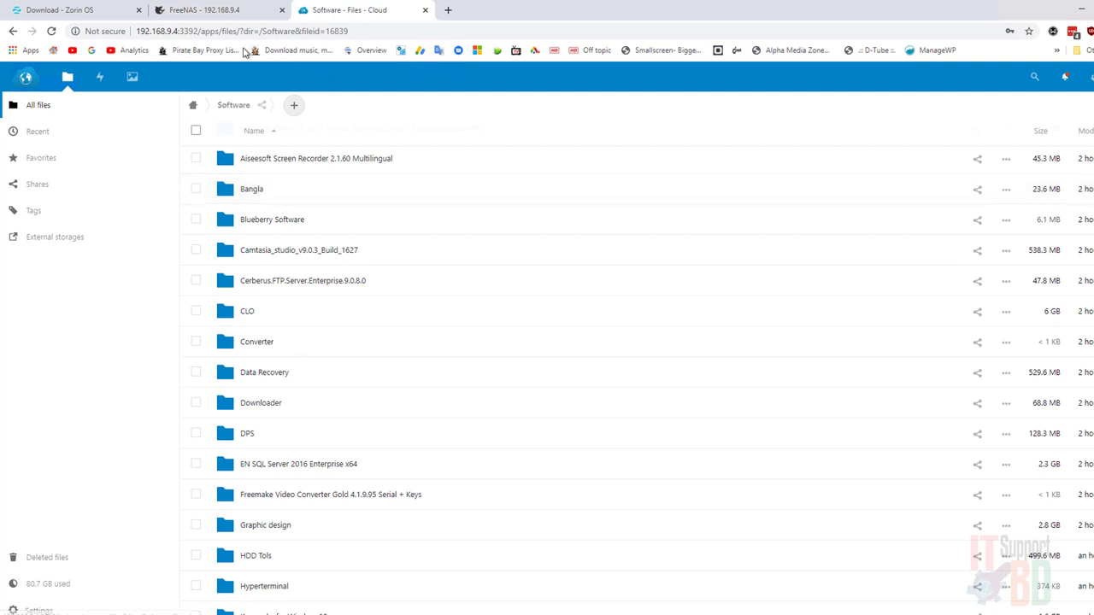
left_click(217, 13)
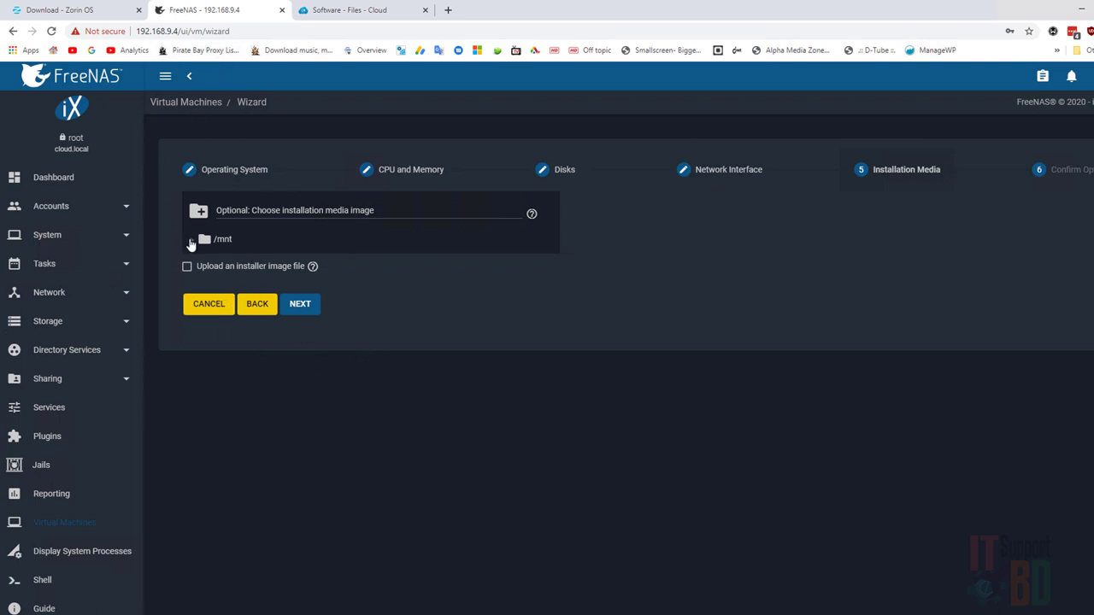
left_click(325, 13)
scroll(276, 521, "down", 3)
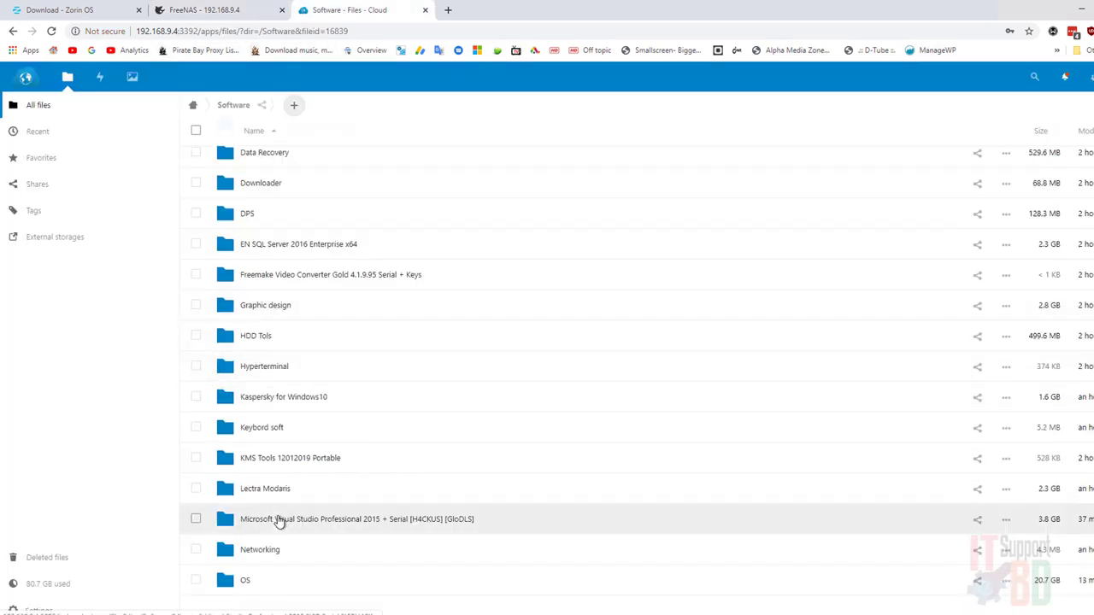
scroll(269, 509, "up", 4)
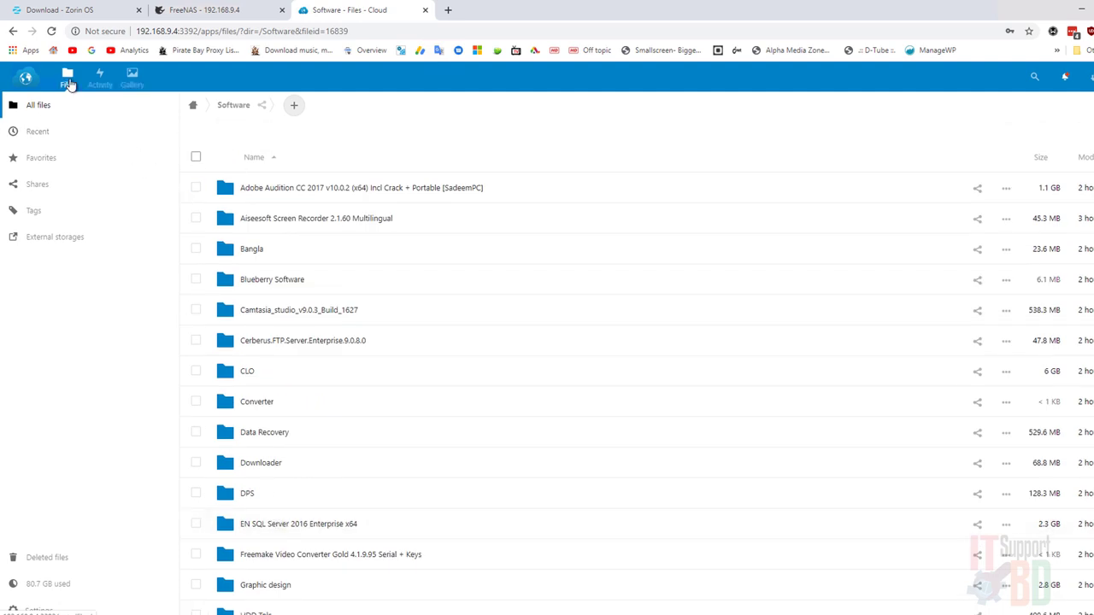
Step: Browse Software > OS > Zorin to locate the Zorin-OS-15.1-Core-64-bit-r2.iso, then return to FreeNAS
left_click(66, 77)
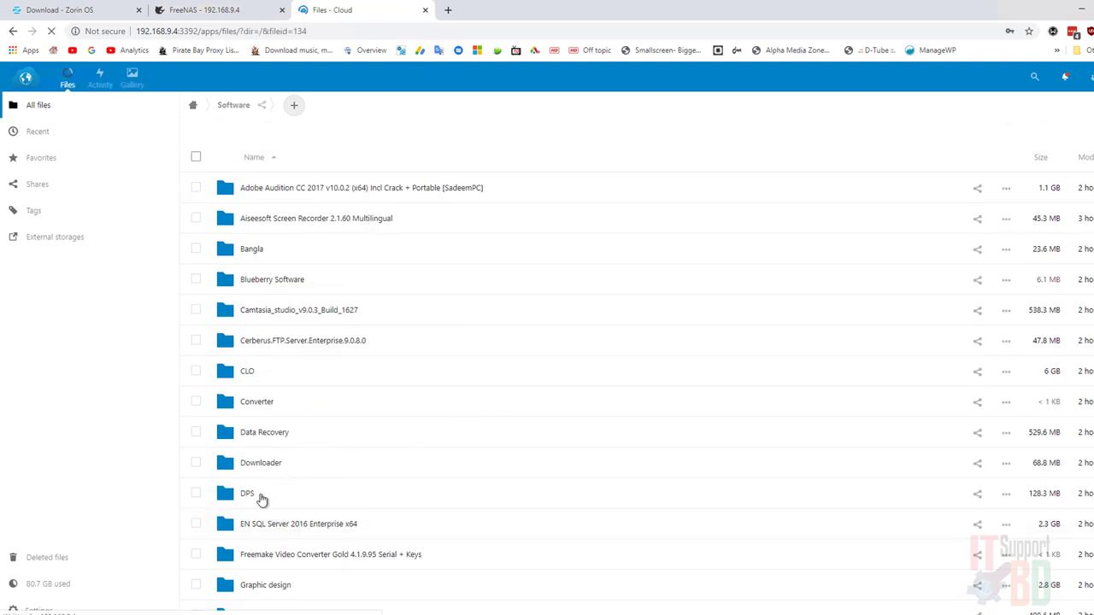
left_click(278, 405)
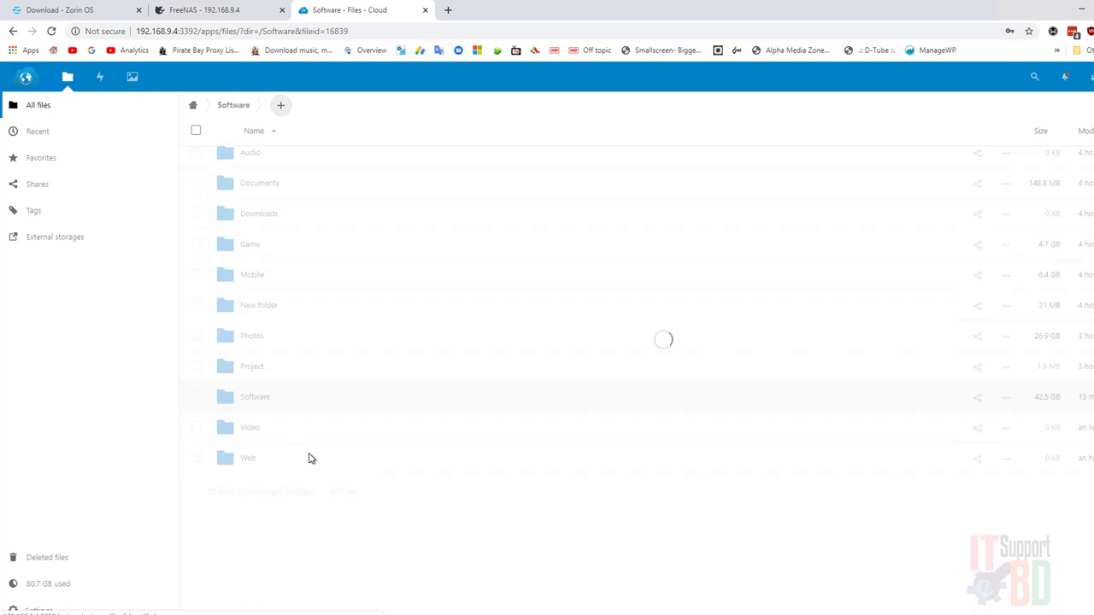
scroll(303, 495, "down", 5)
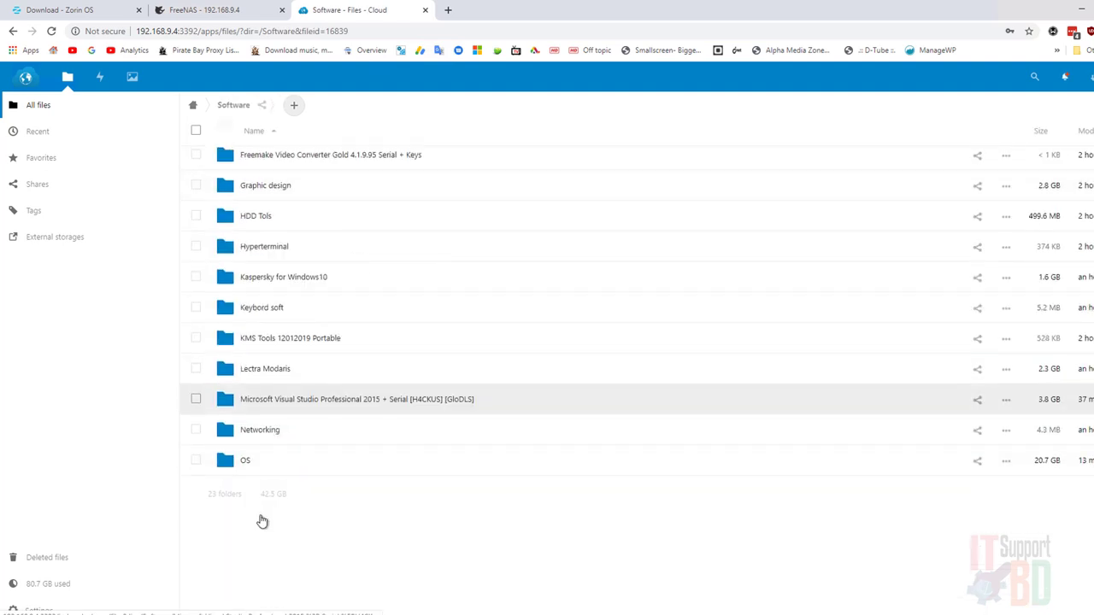
left_click(231, 466)
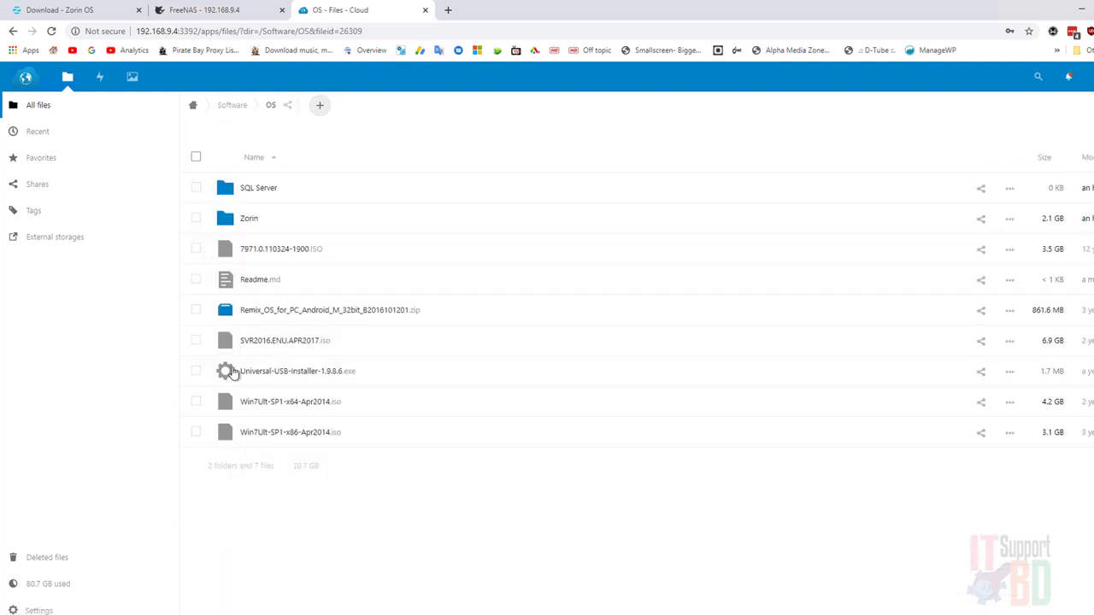
left_click(250, 216)
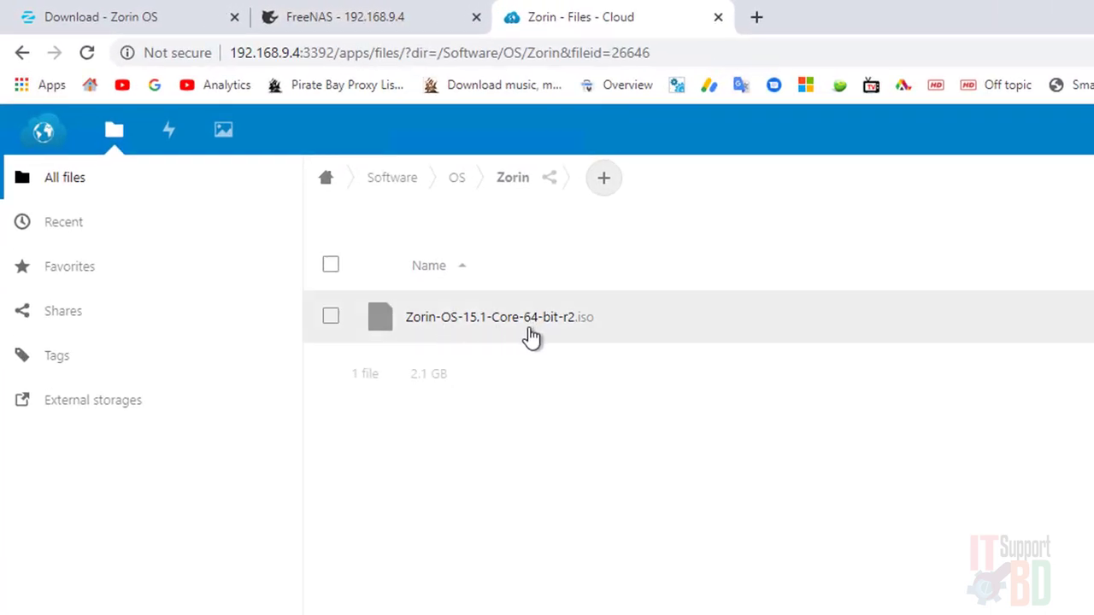
left_click(305, 12)
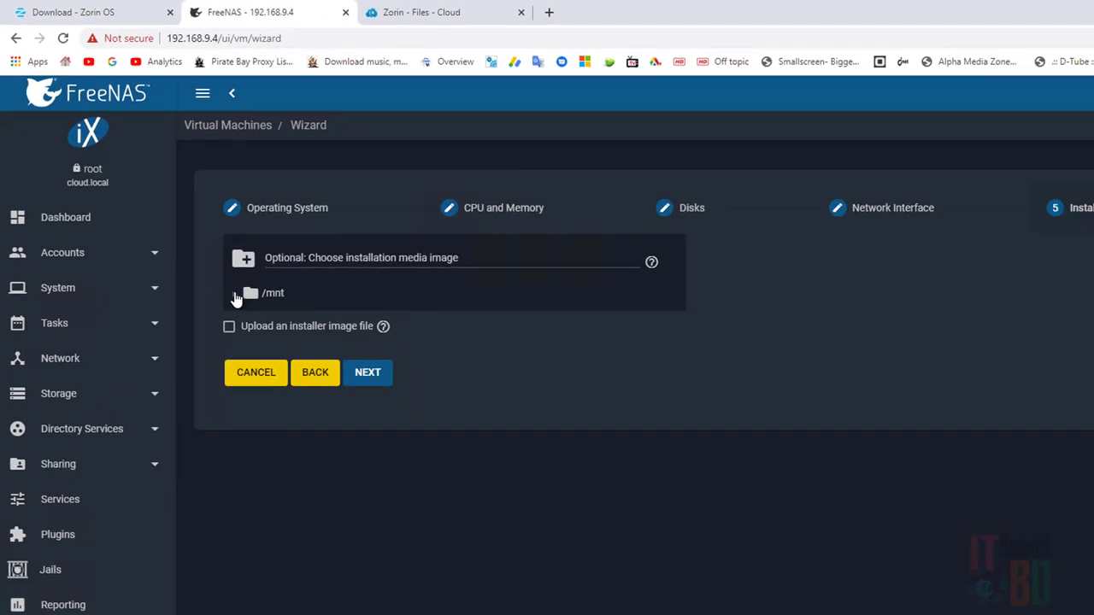
Step: Expand /mnt, cloud, iocage, jails, cloud and root in the installation-media file tree
left_click(340, 404)
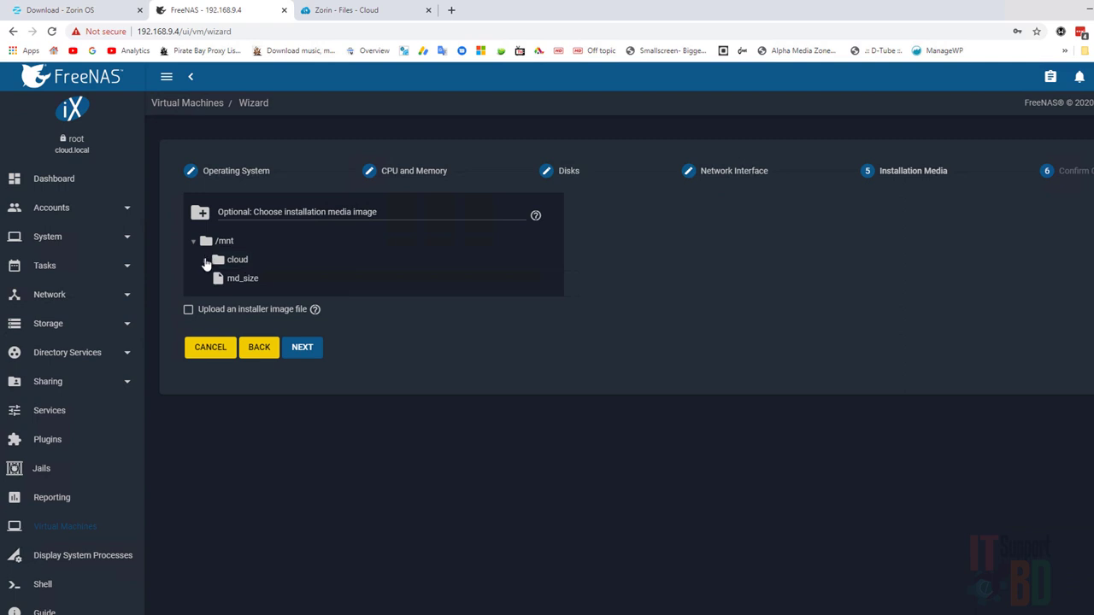
left_click(205, 260)
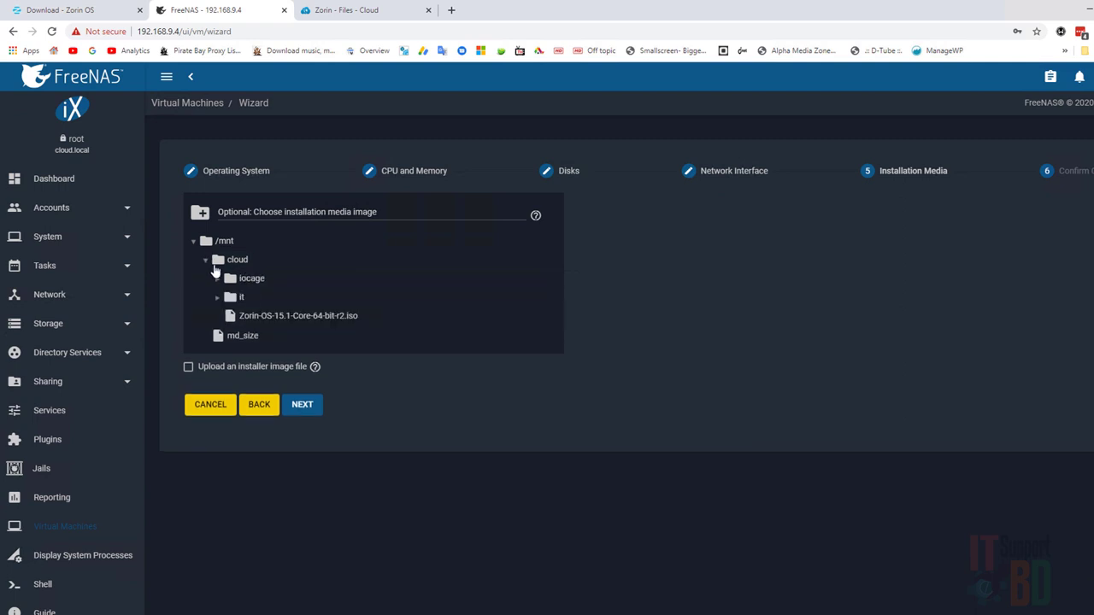
left_click(218, 279)
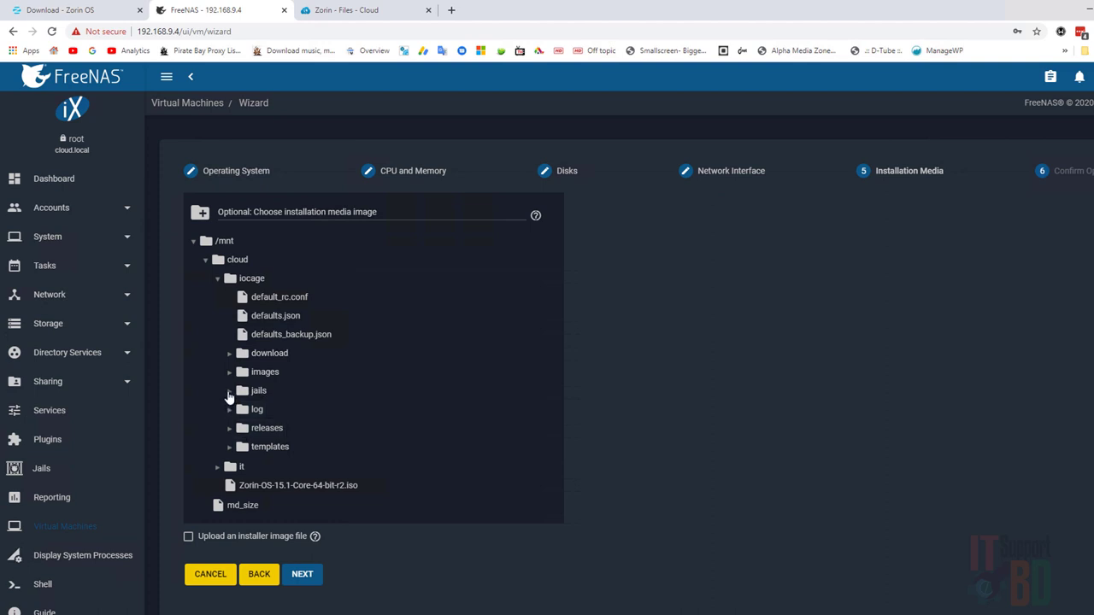
left_click(229, 392)
left_click(243, 412)
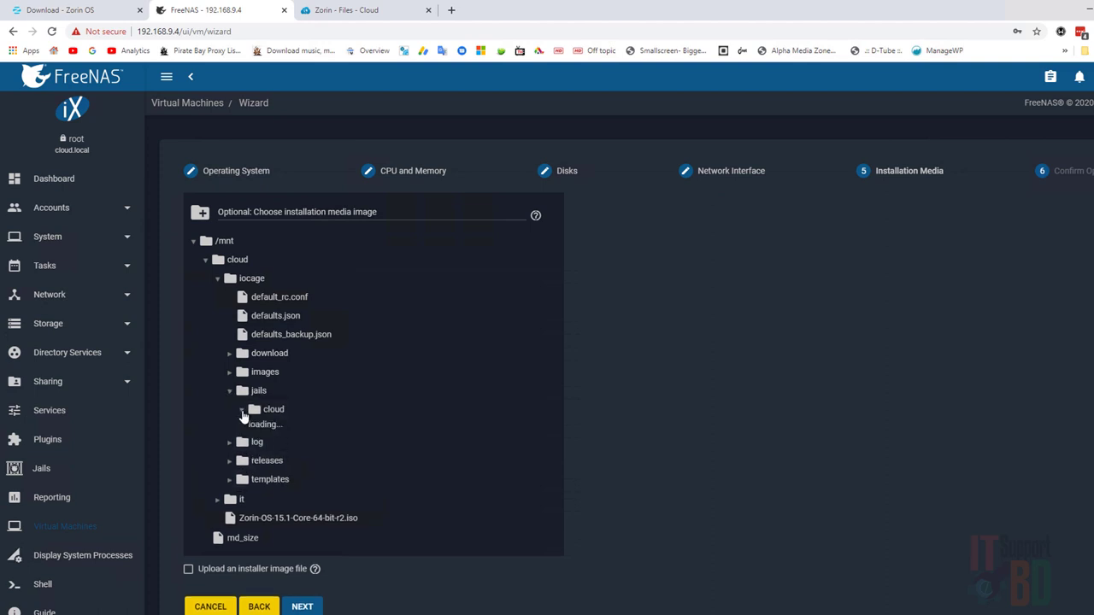
left_click(254, 503)
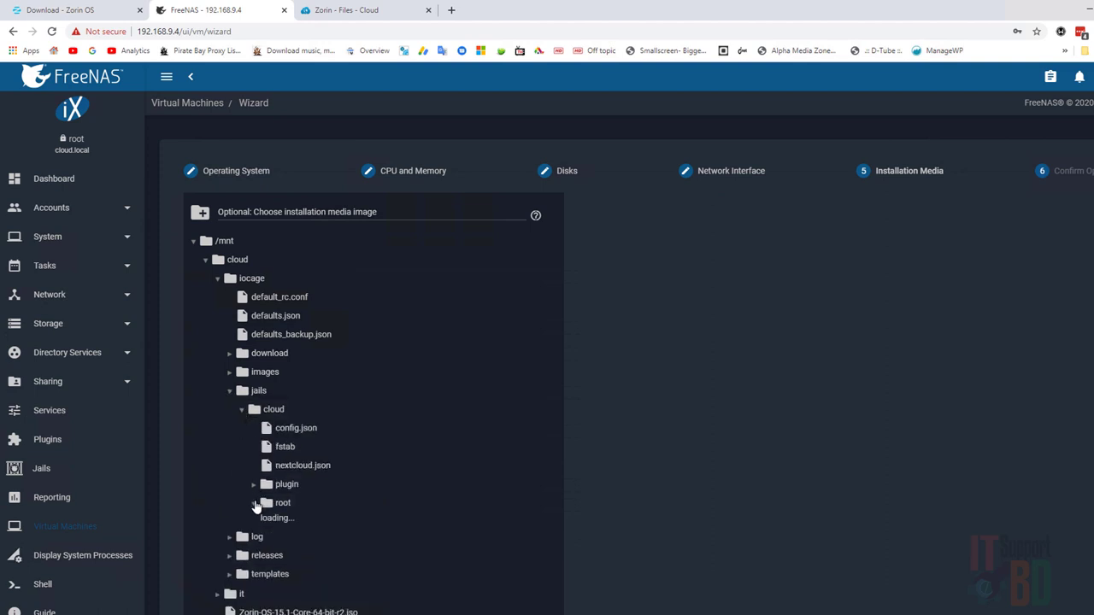
scroll(257, 507, "down", 2)
scroll(253, 507, "down", 3)
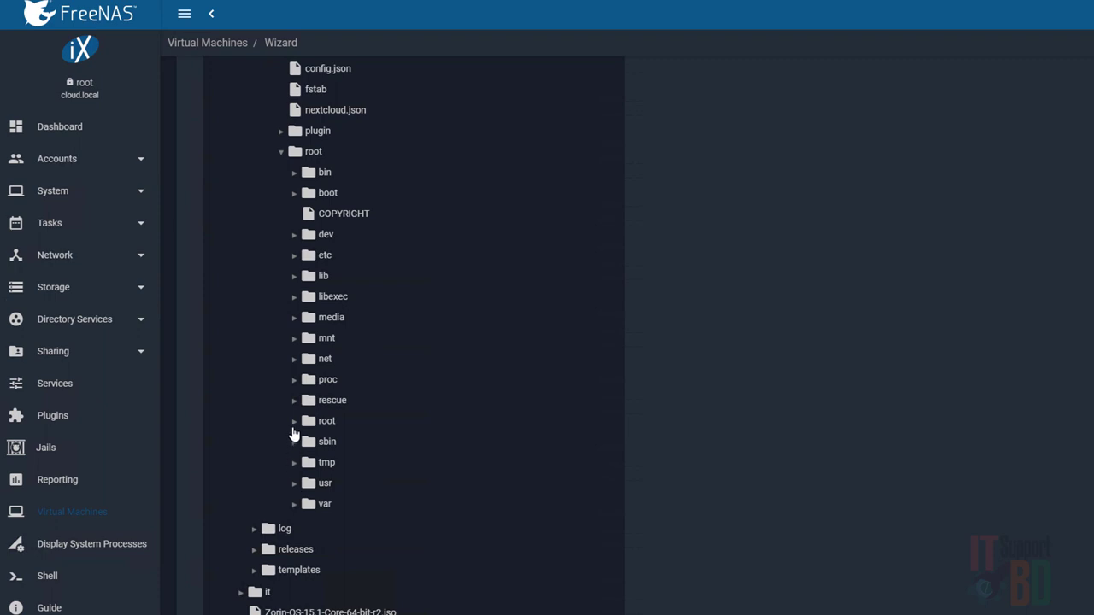
Step: Expand the installer file tree down to usr/local/www/nextcloud
left_click(293, 423)
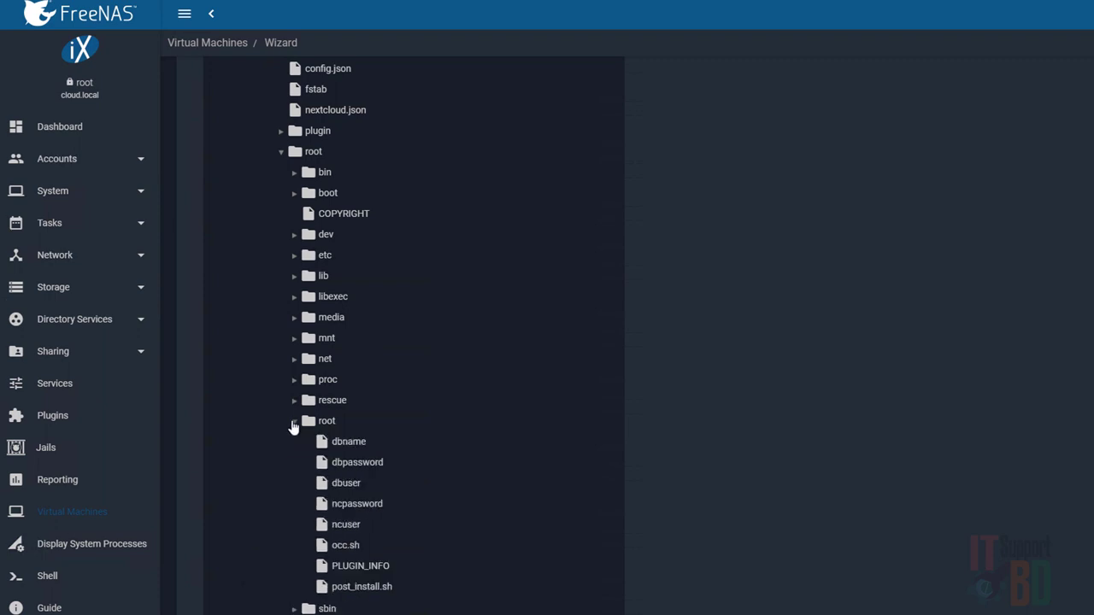
left_click(293, 422)
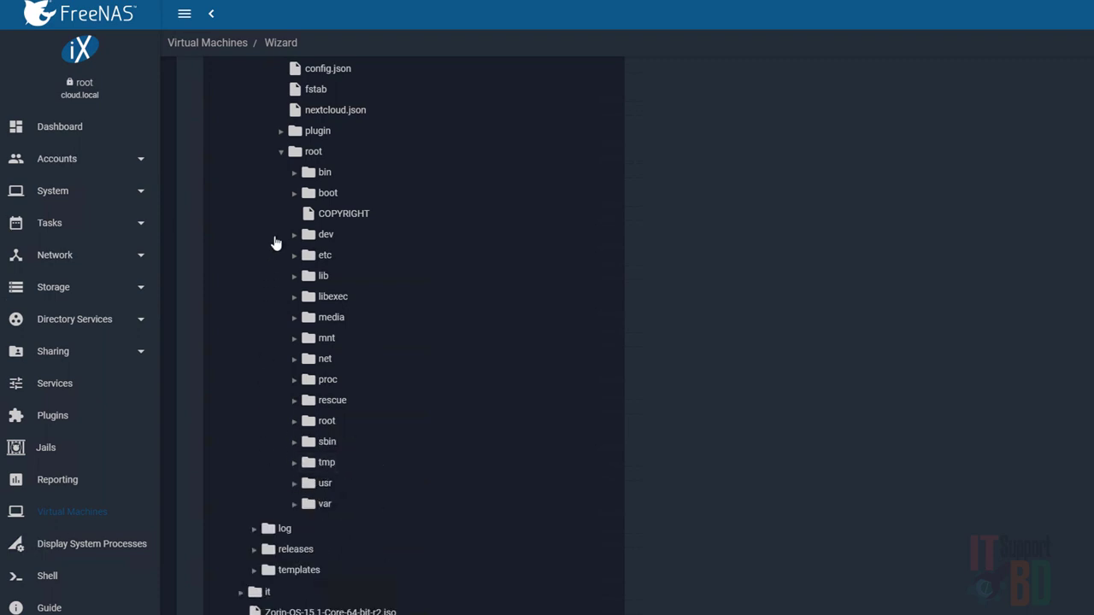
left_click(294, 484)
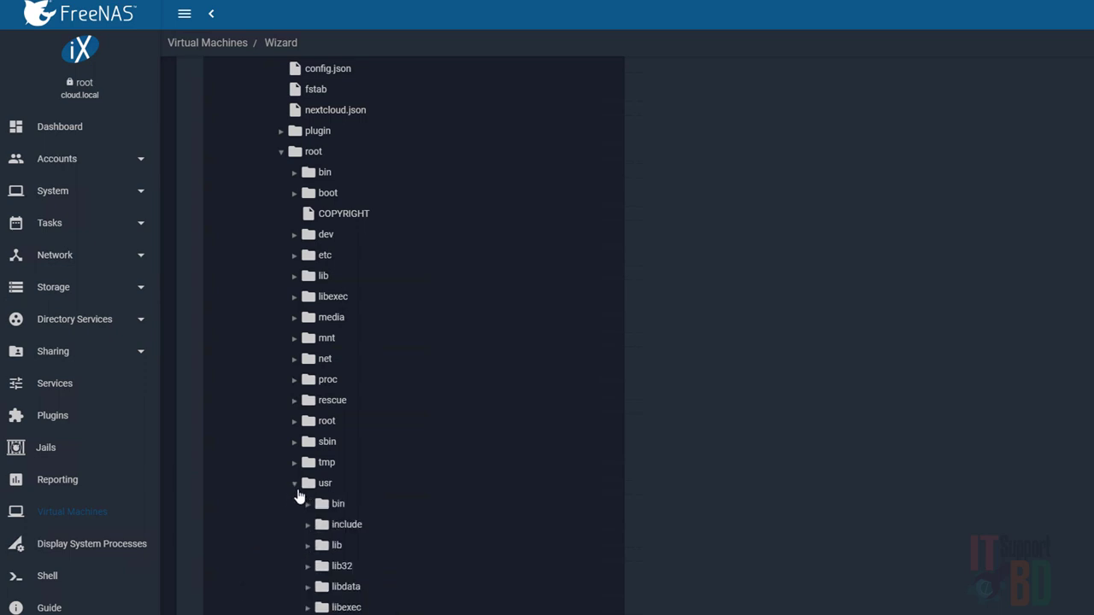
scroll(303, 497, "down", 2)
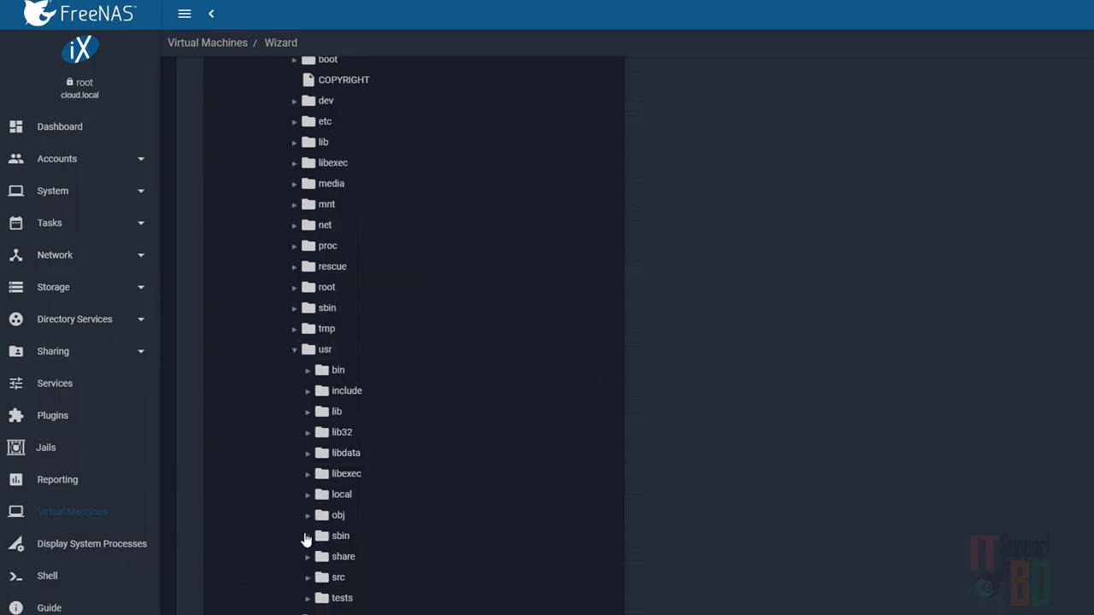
scroll(309, 590, "down", 1)
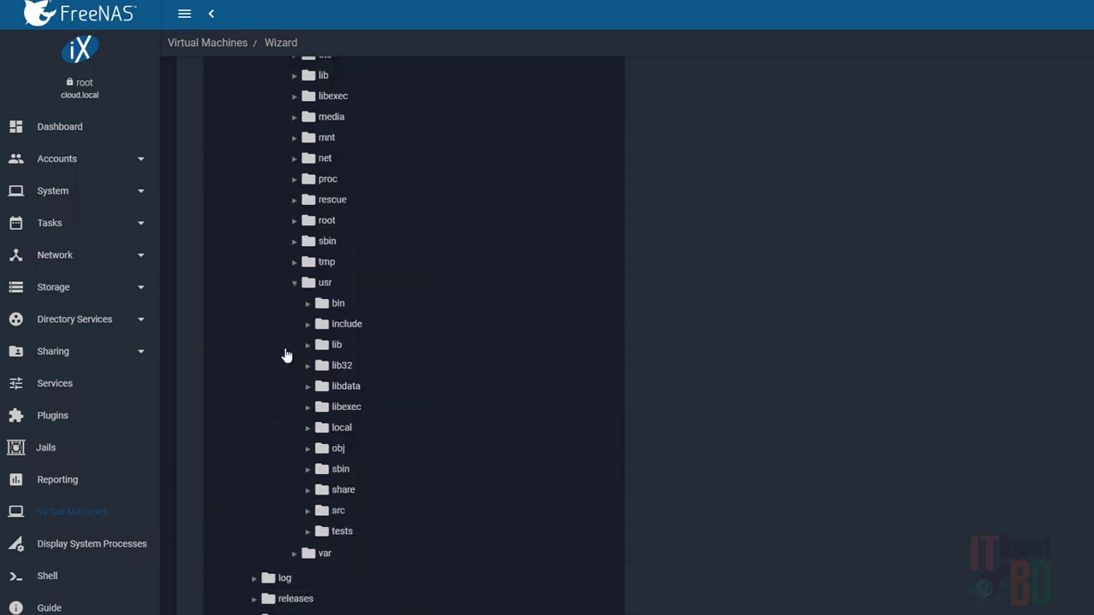
left_click(308, 430)
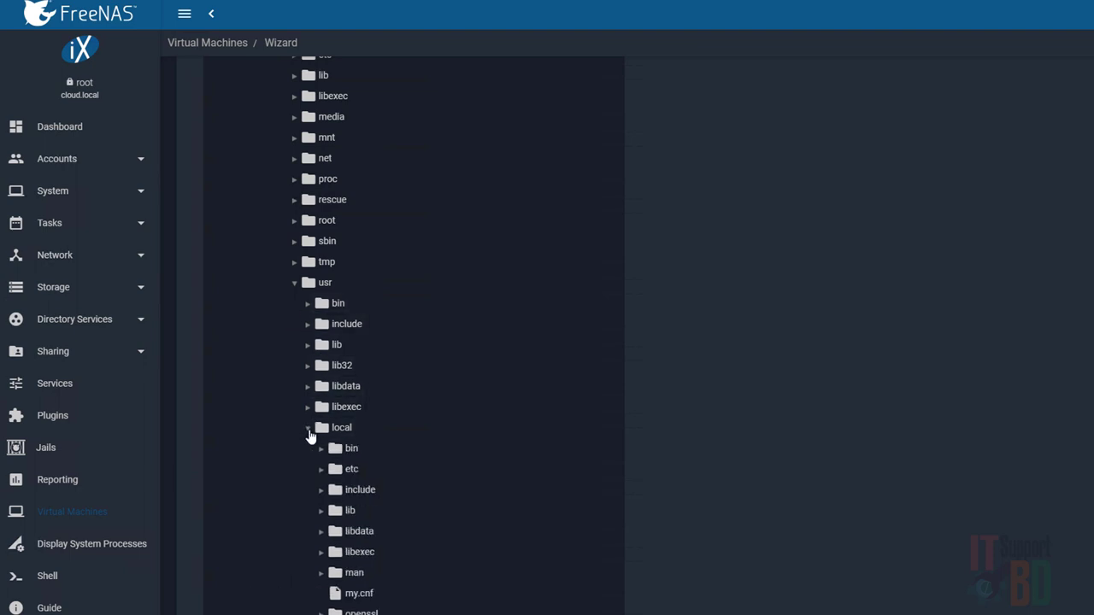
scroll(317, 445, "down", 2)
scroll(410, 526, "down", 2)
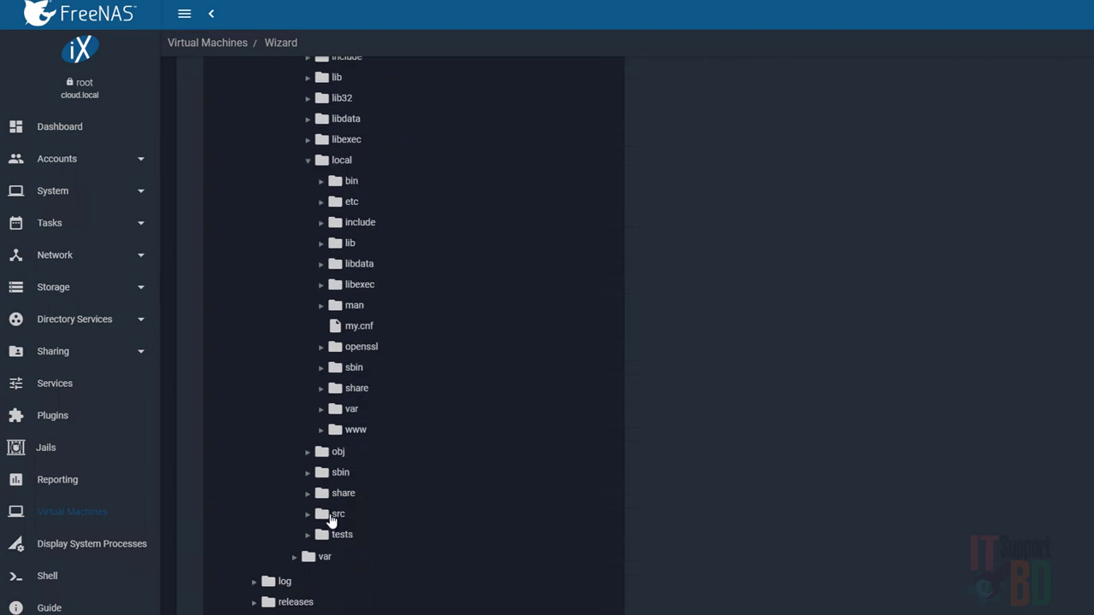
left_click(321, 432)
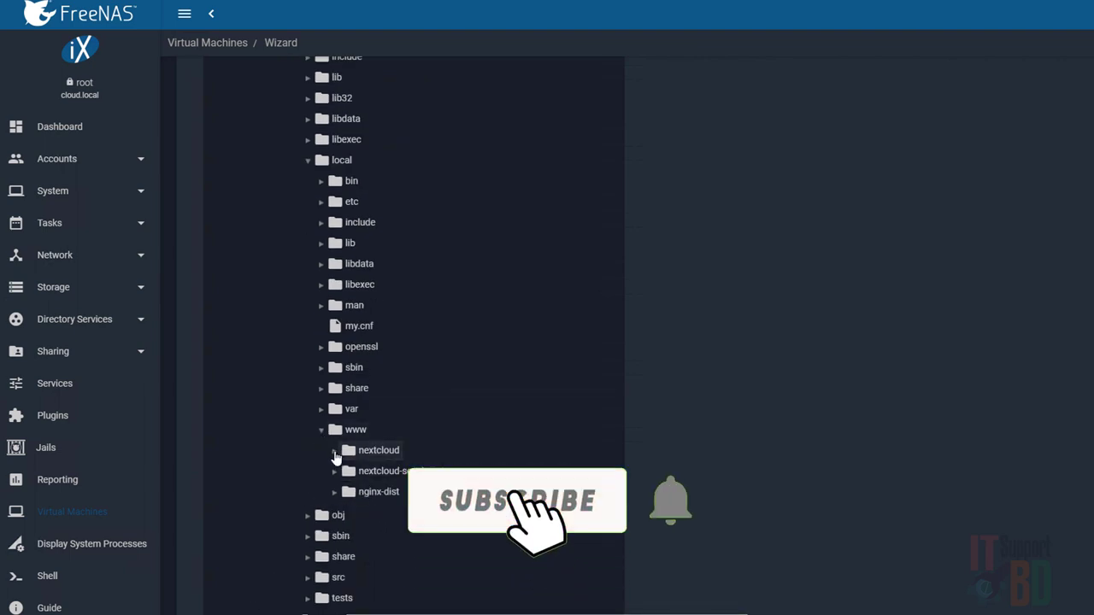
left_click(335, 451)
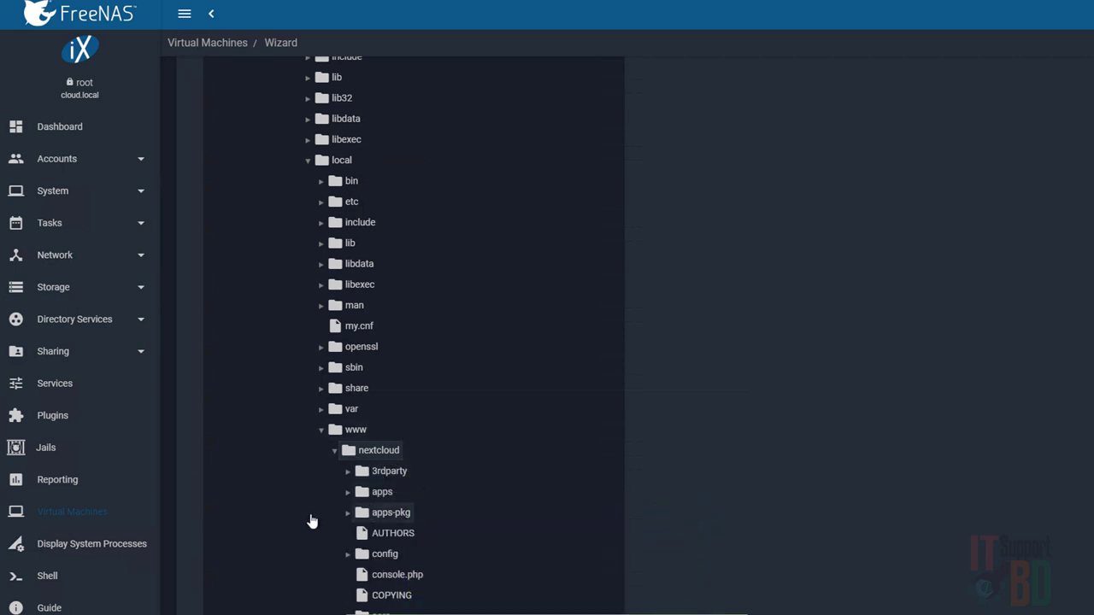
Step: Expand data/admin/files/Software/OS/Zorin and select Zorin-OS-15.1-Core-64-bit-r2.iso as installation media
scroll(359, 530, "down", 3)
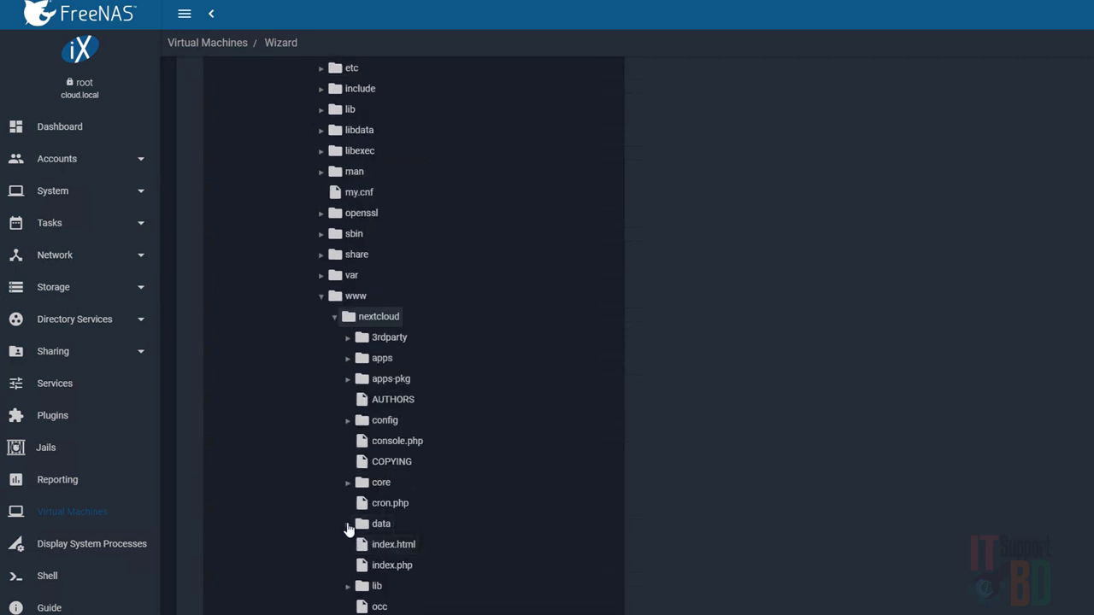
left_click(348, 526)
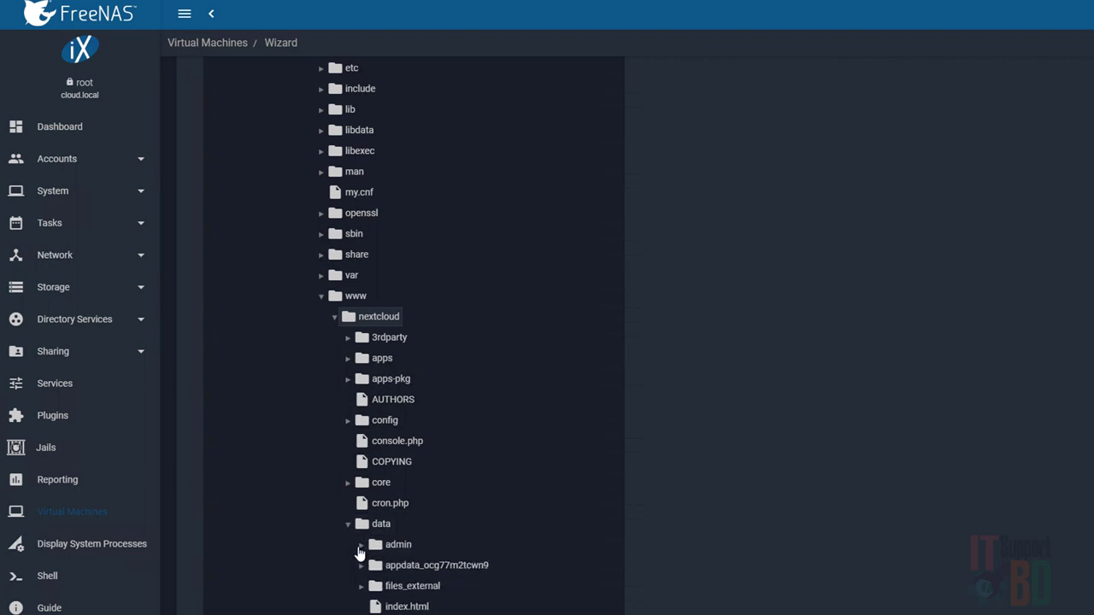
left_click(360, 548)
scroll(408, 547, "down", 3)
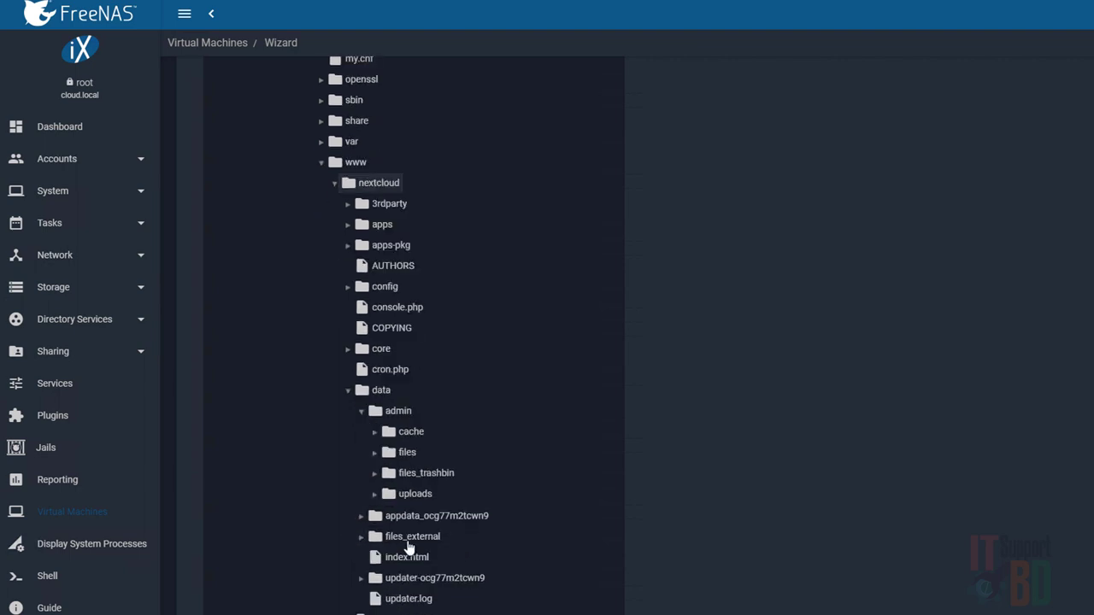
left_click(406, 455)
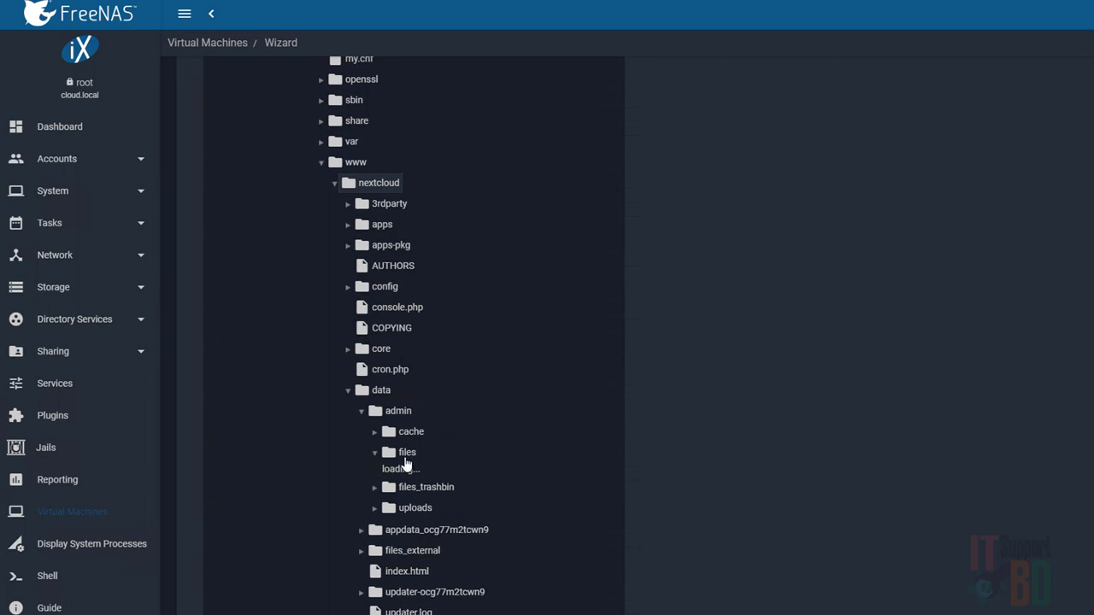
scroll(398, 478, "down", 5)
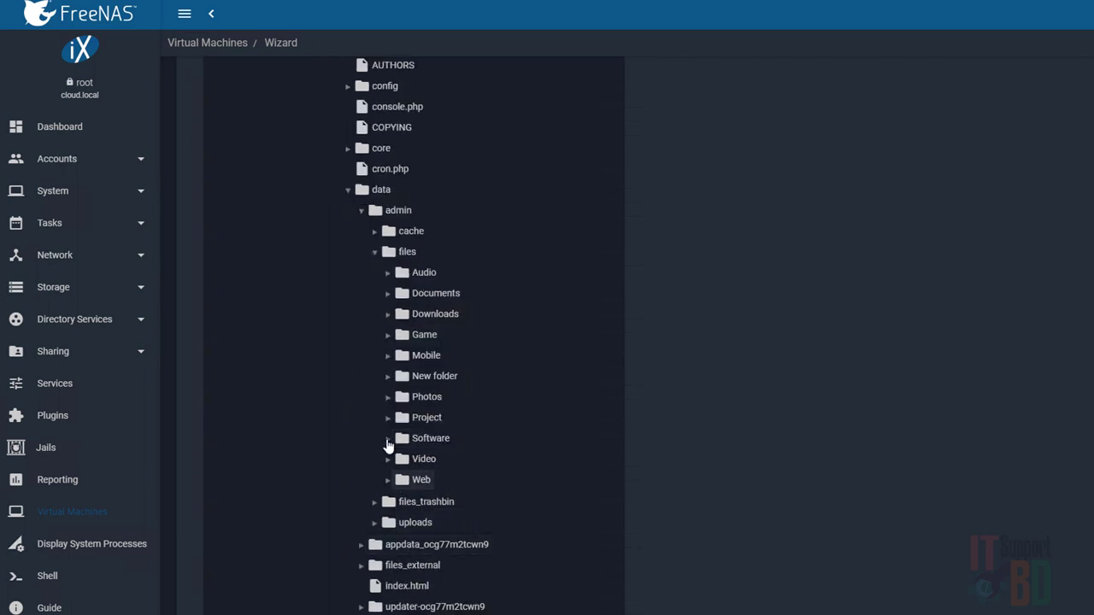
left_click(388, 440)
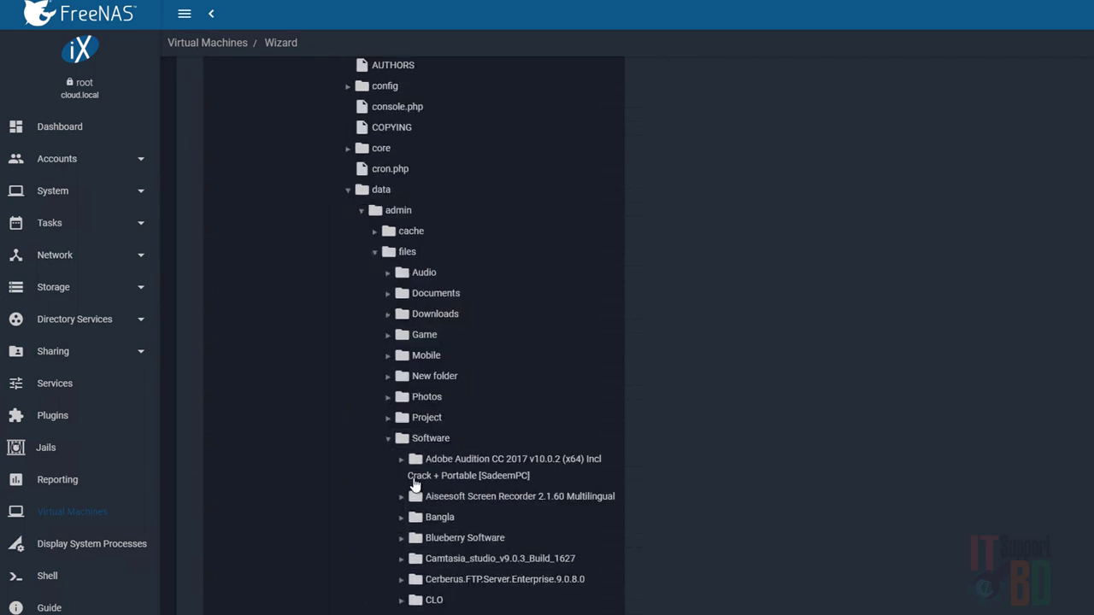
scroll(419, 504, "down", 8)
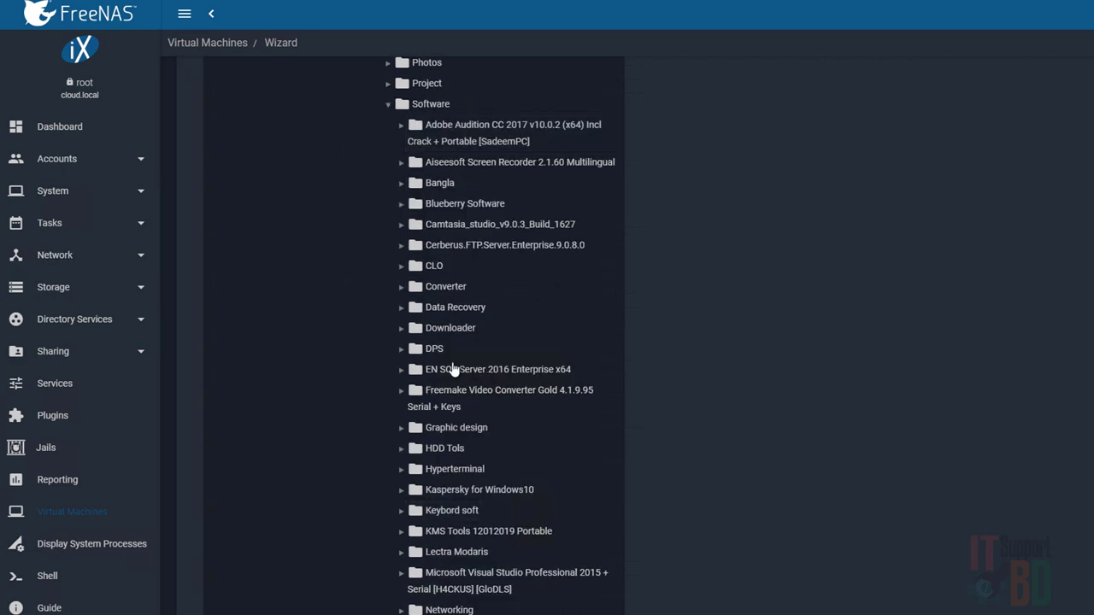
scroll(419, 487, "down", 2)
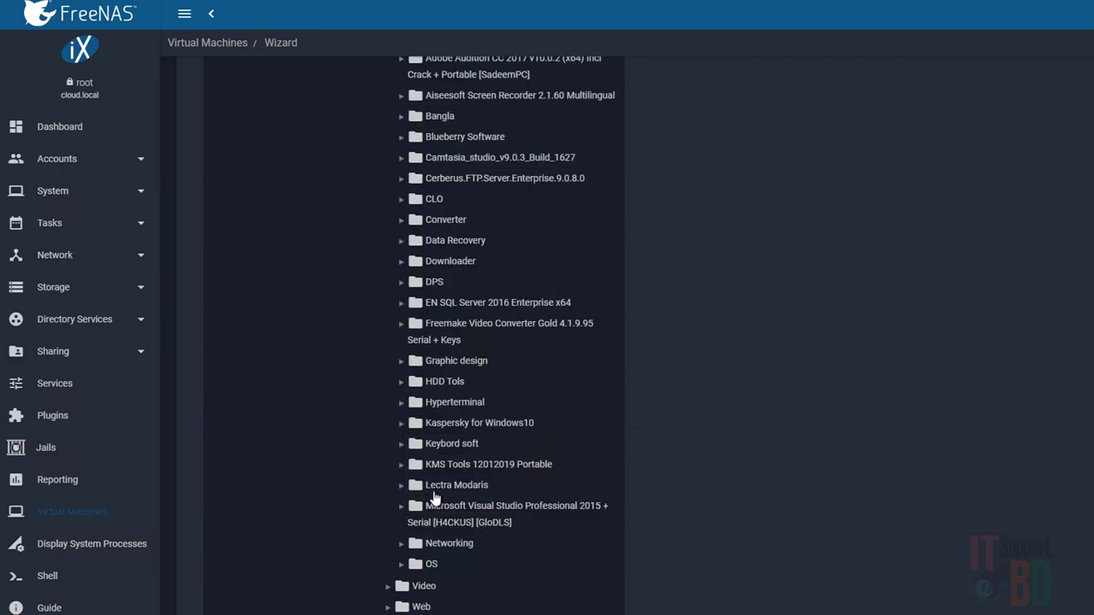
left_click(401, 566)
scroll(417, 564, "down", 3)
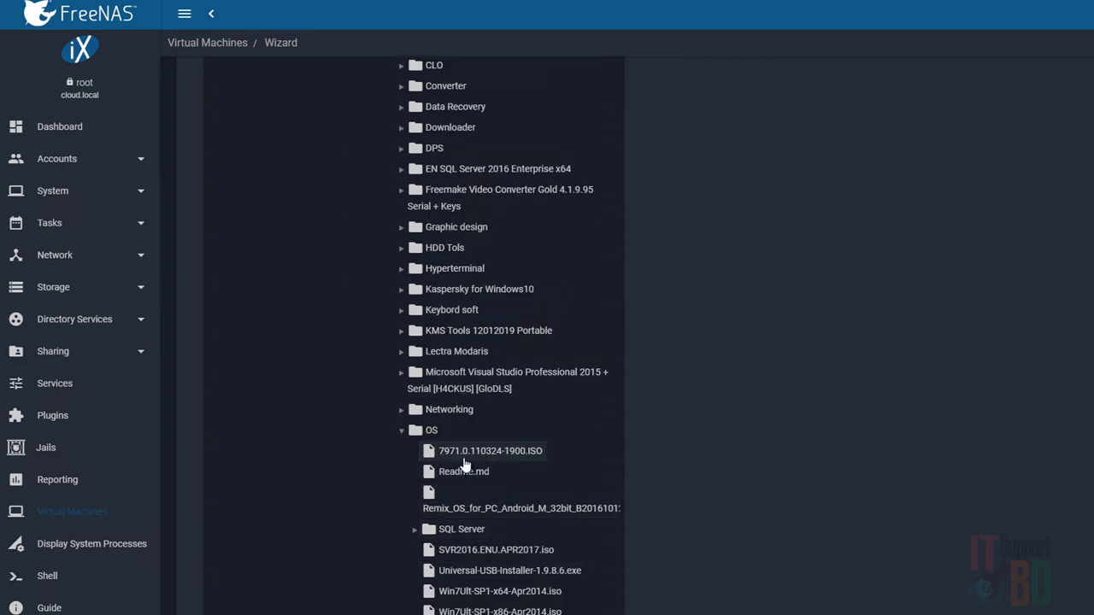
scroll(436, 530, "down", 3)
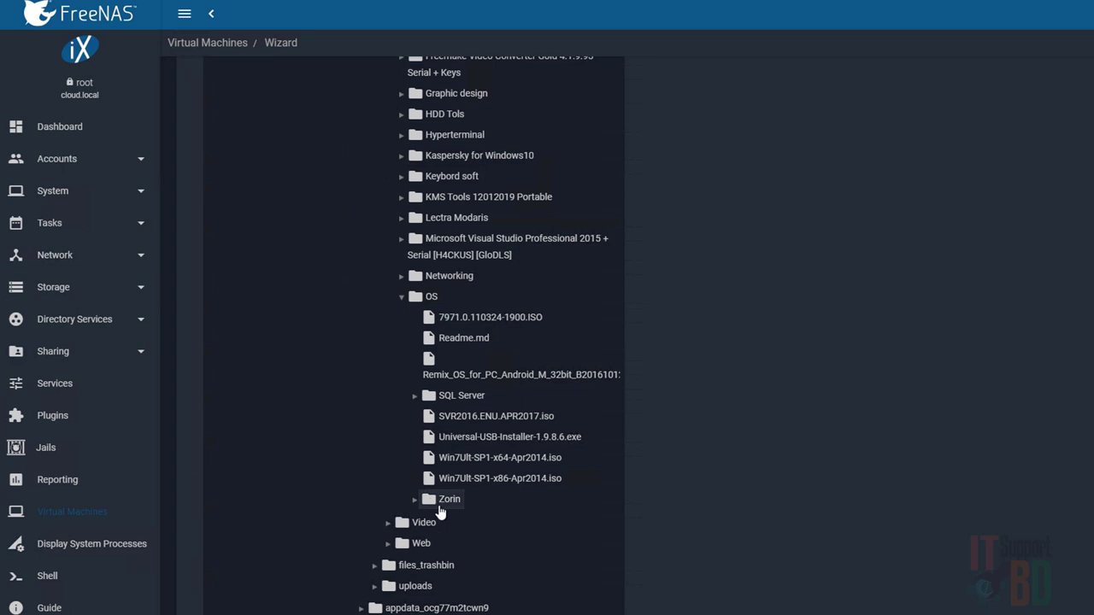
left_click(416, 500)
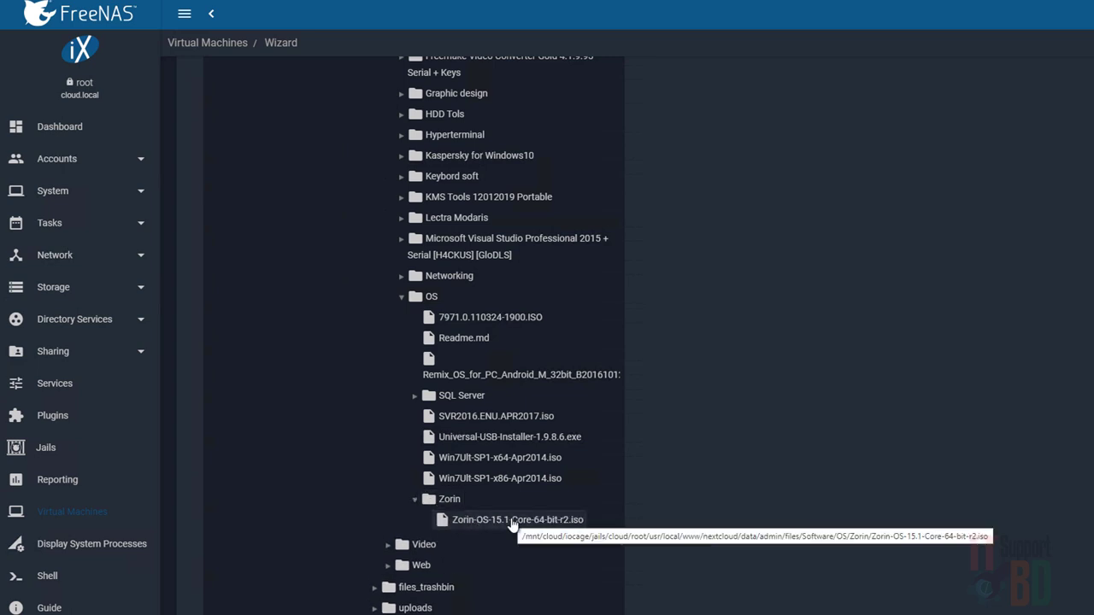
left_click(515, 525)
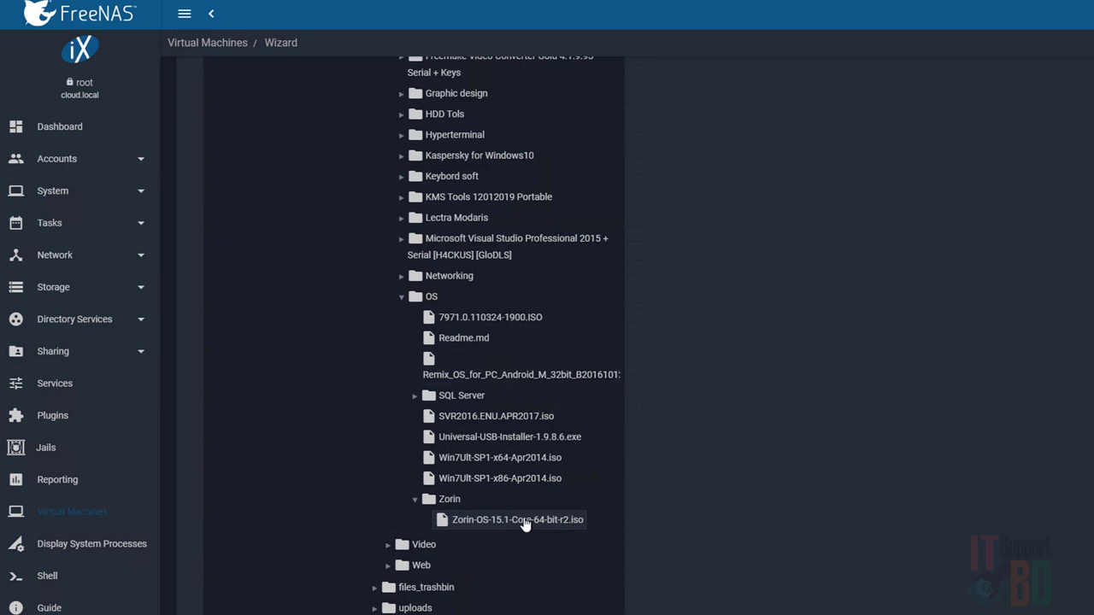
scroll(724, 523, "down", 10)
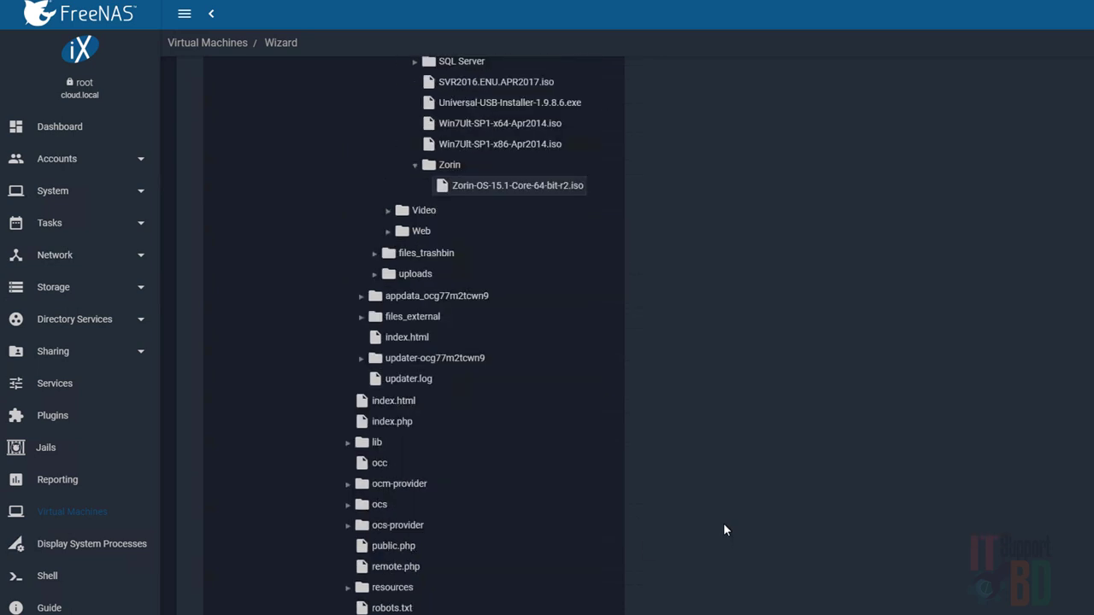
scroll(724, 524, "down", 1)
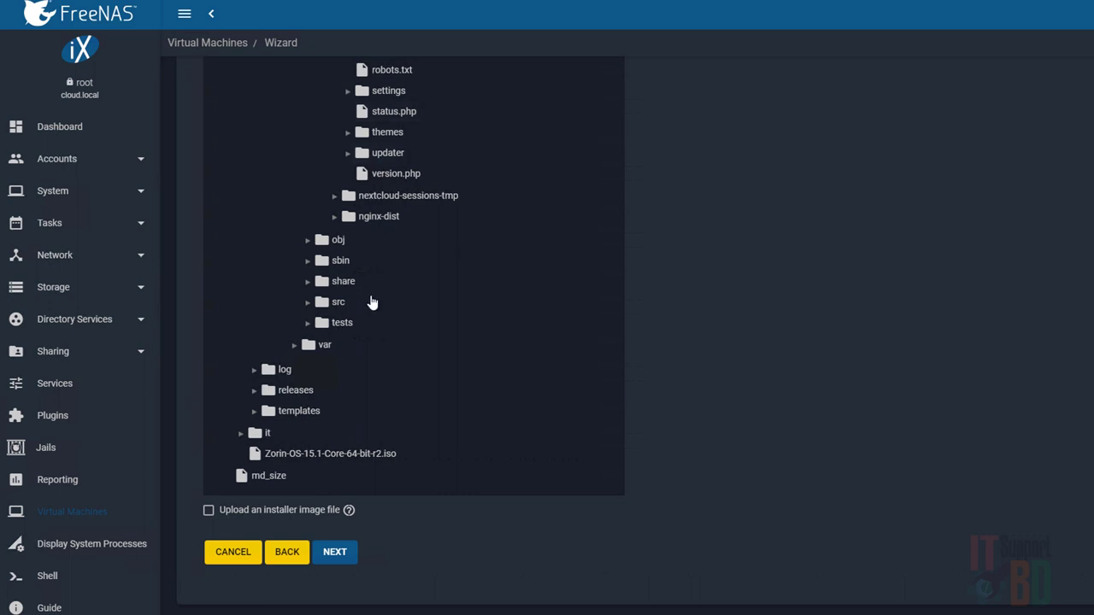
Step: Submit the VM summary to create MyOS, switch it on, and expand its row
left_click(338, 555)
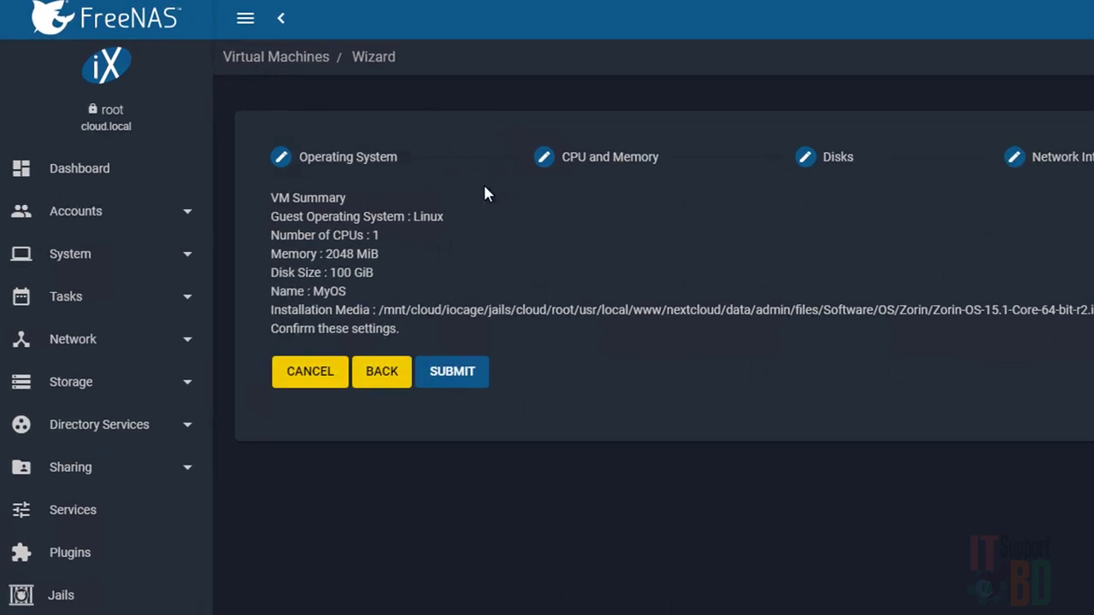
left_click(462, 380)
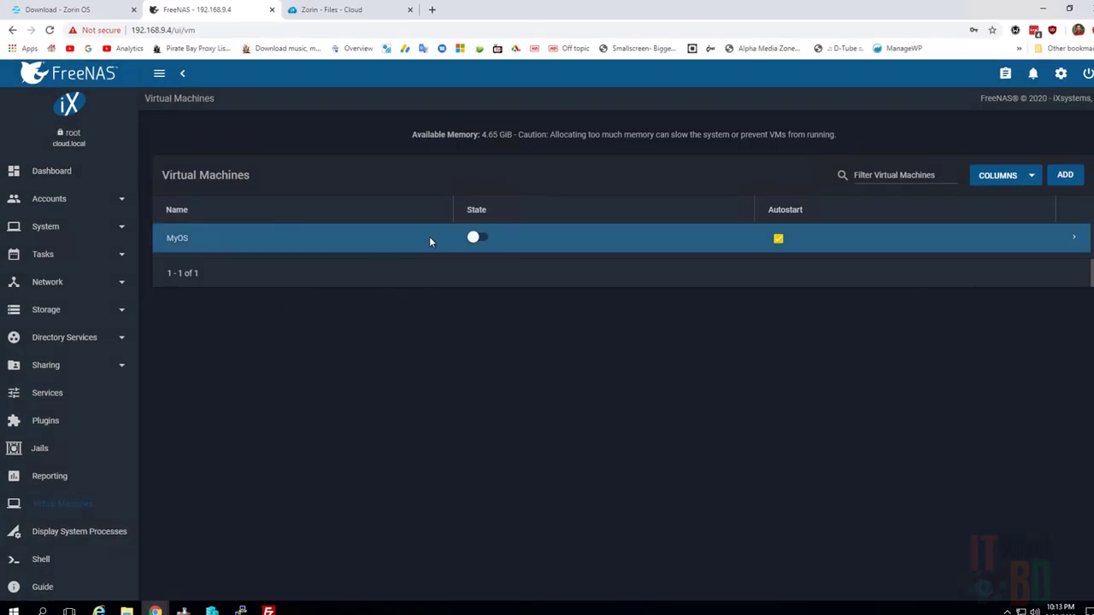
left_click(477, 238)
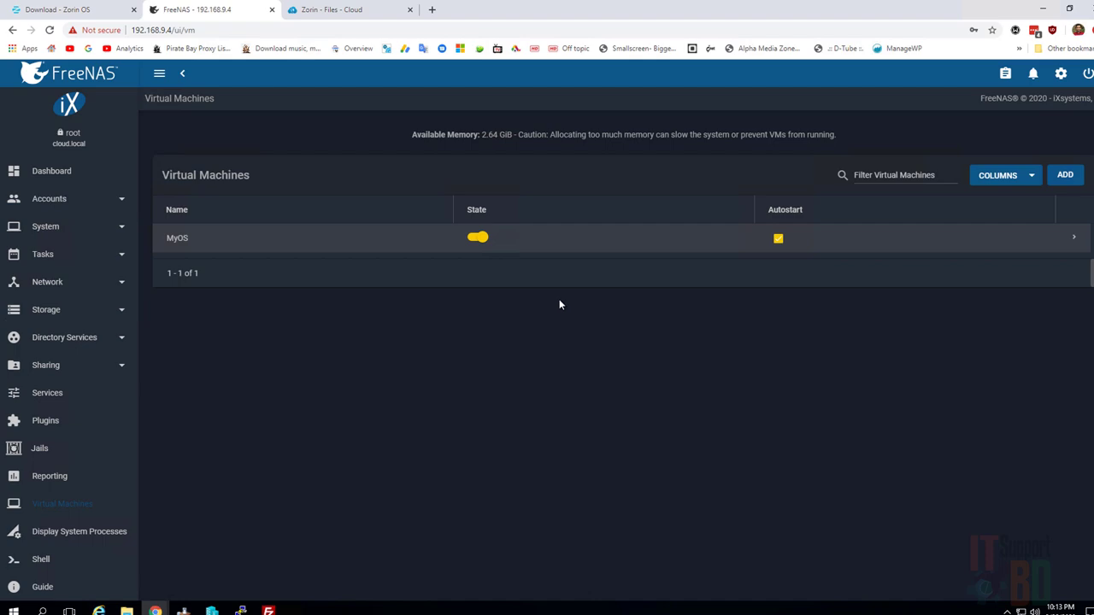
left_click(1071, 239)
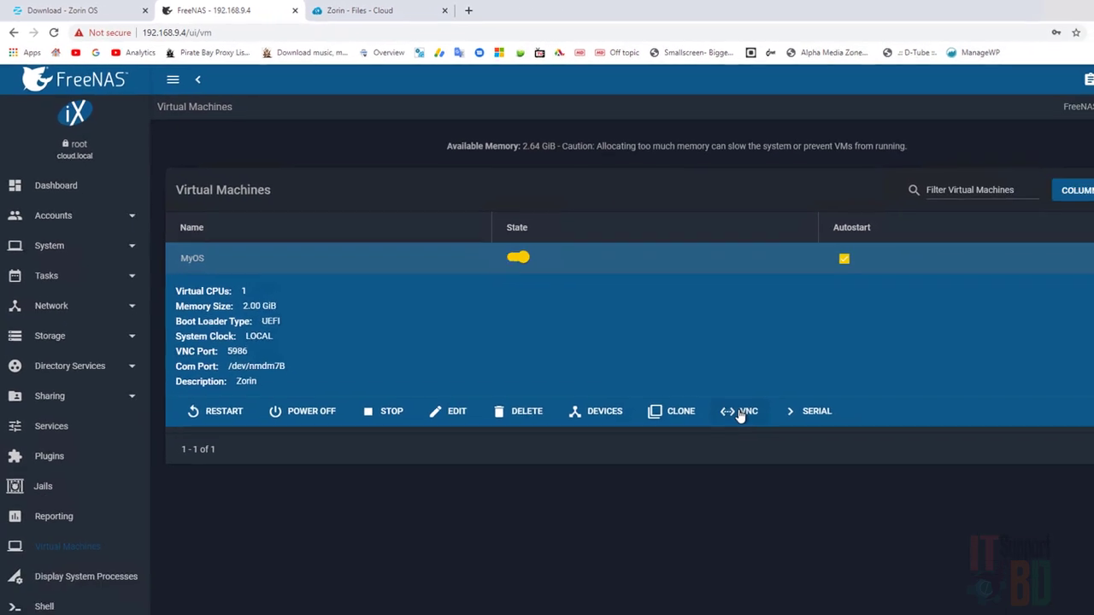
Step: Open the MyOS VNC console and boot the 'Try or Install Zorin OS' GRUB entry
left_click(920, 513)
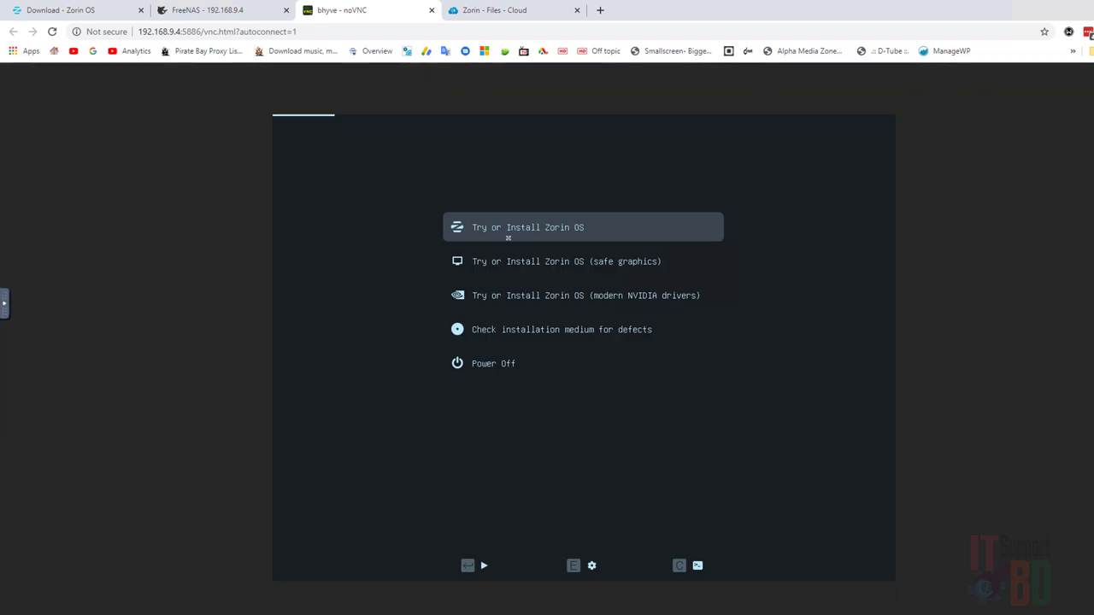
key("Down")
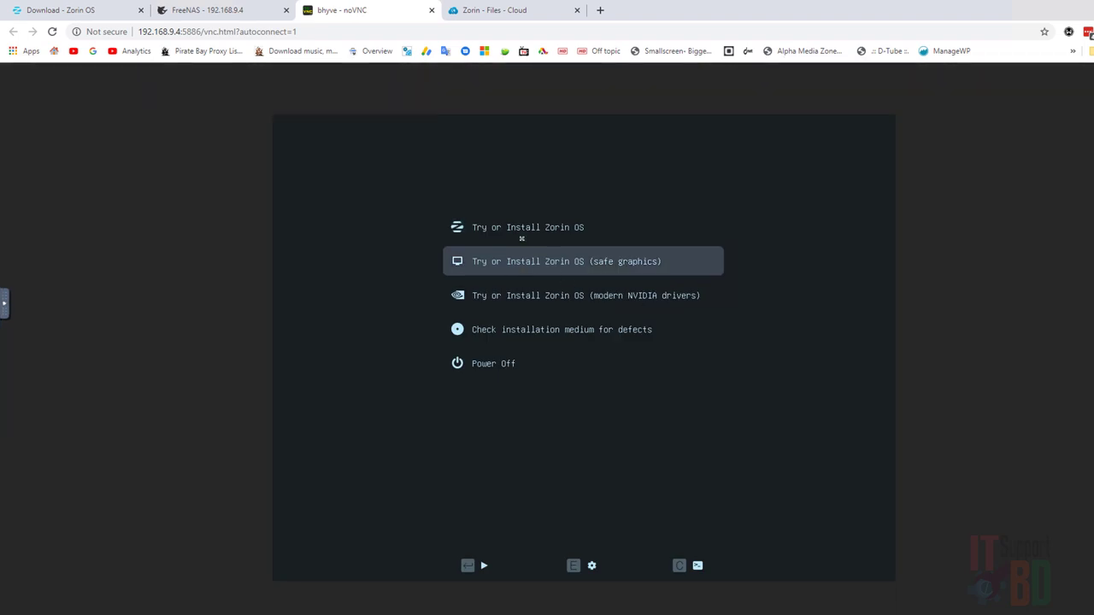
key("Up")
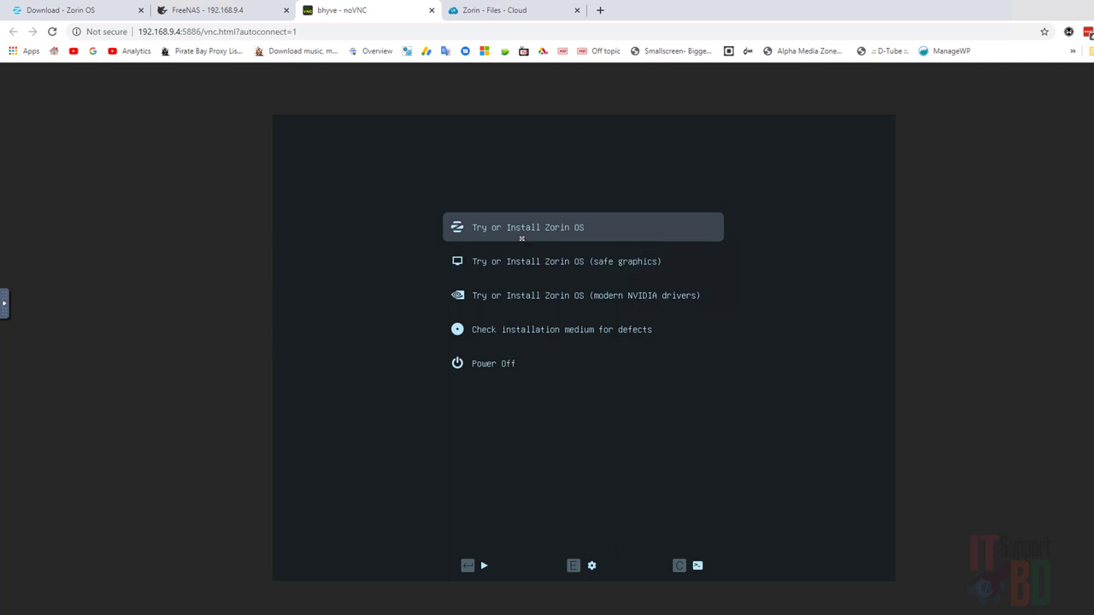
key("Down")
key("Up")
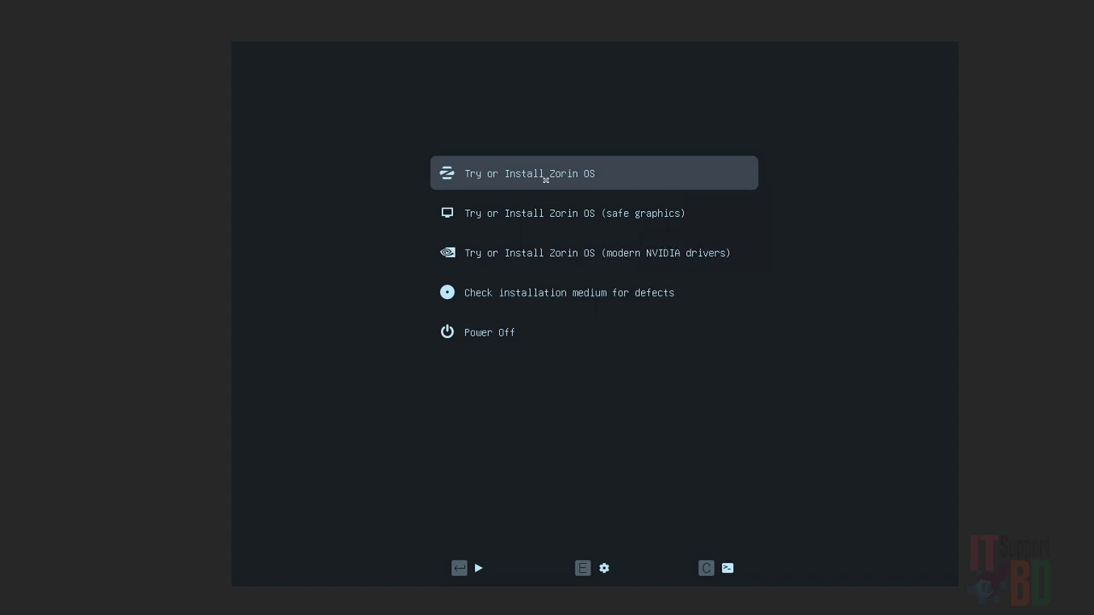
key("Return")
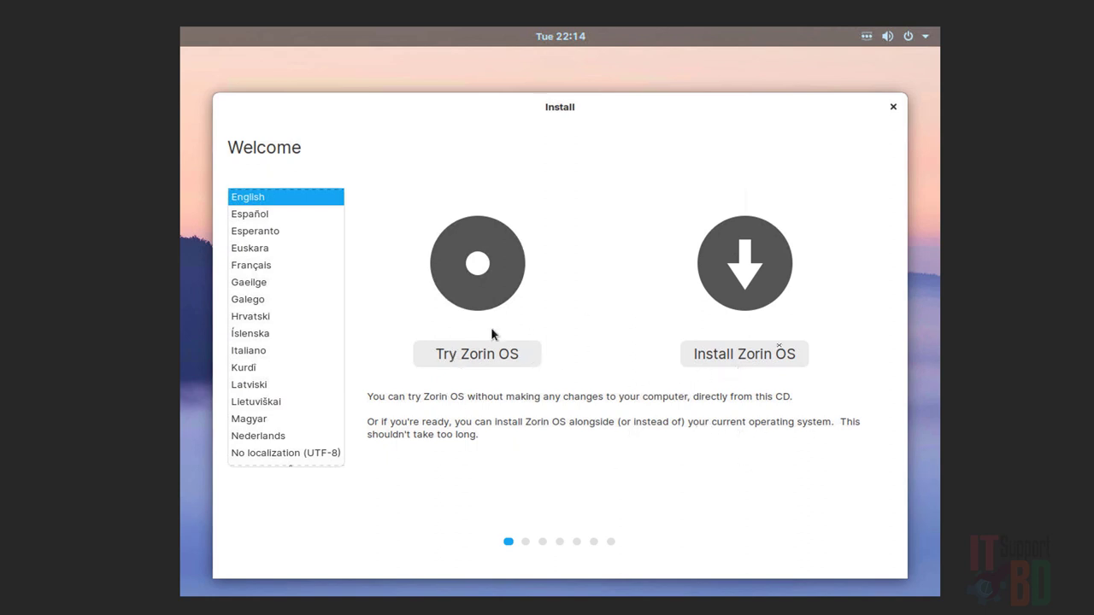
Step: Start installing Zorin OS, keeping the English (US) keyboard and default update options
left_click(735, 359)
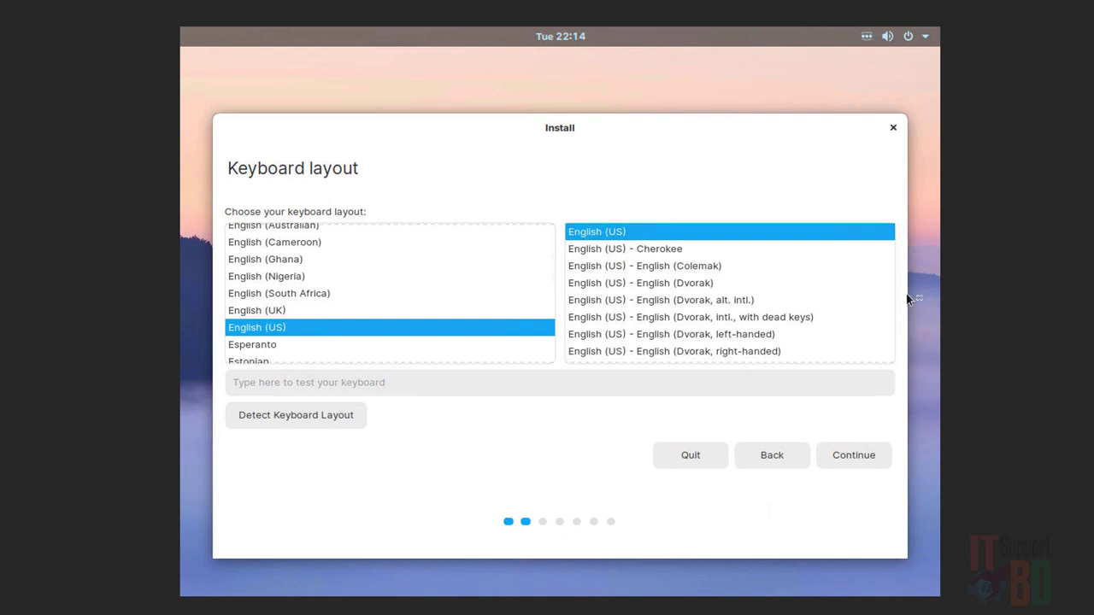
left_click(870, 462)
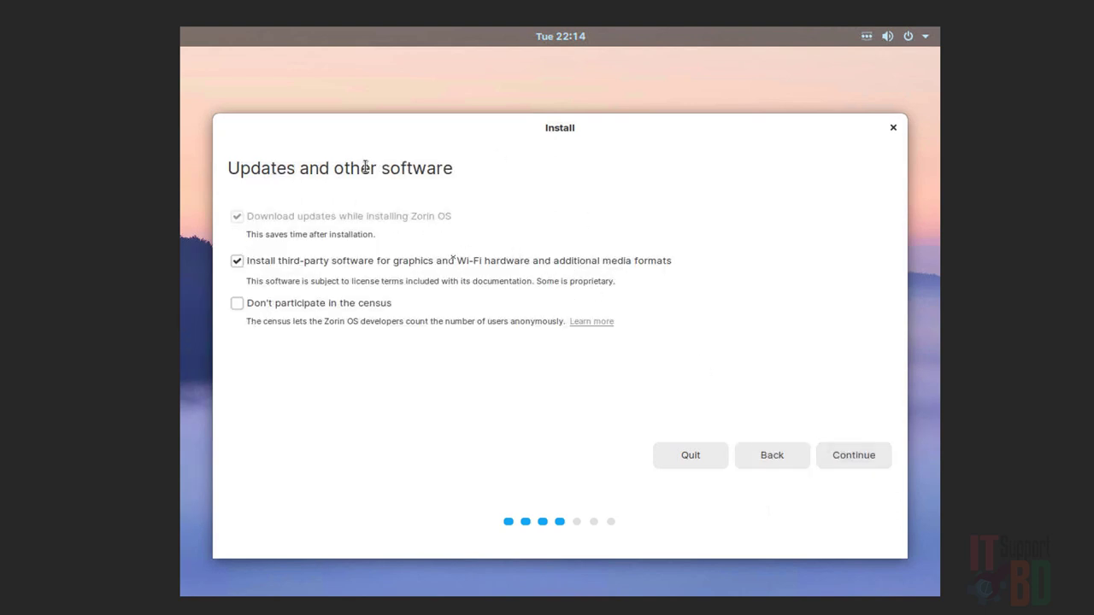
left_click(864, 460)
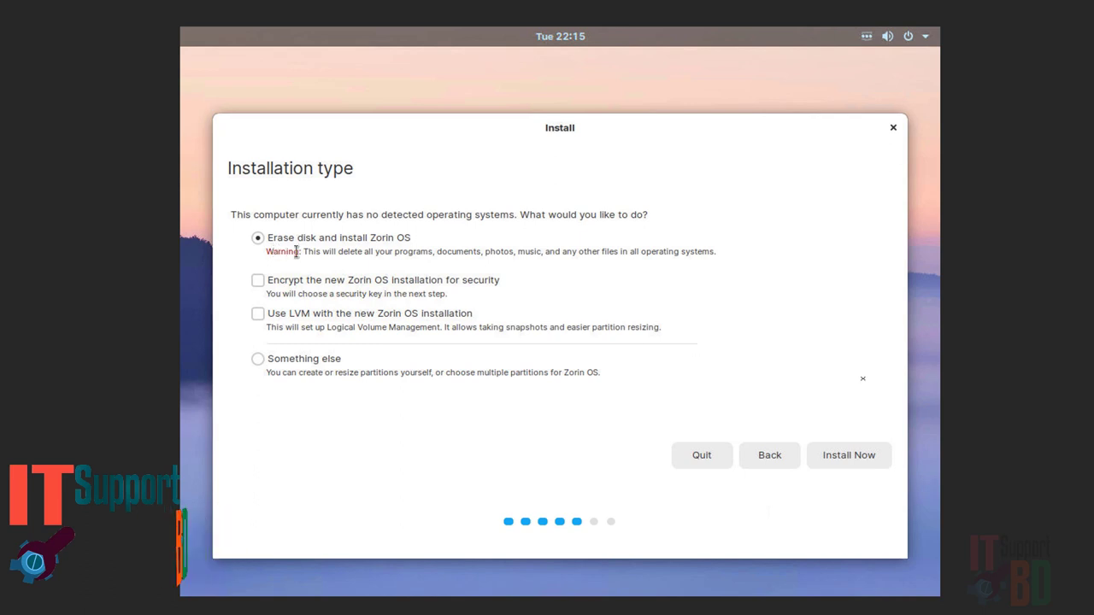
Step: Erase the disk for Zorin OS, confirm the partition changes, and choose Dhaka as location
left_click(862, 456)
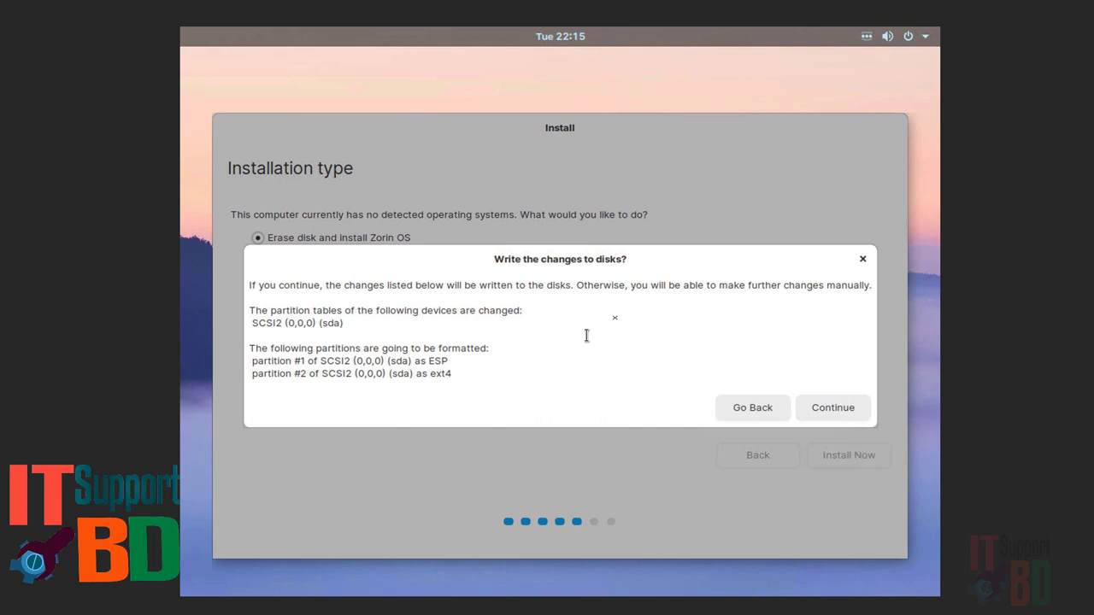
left_click(834, 409)
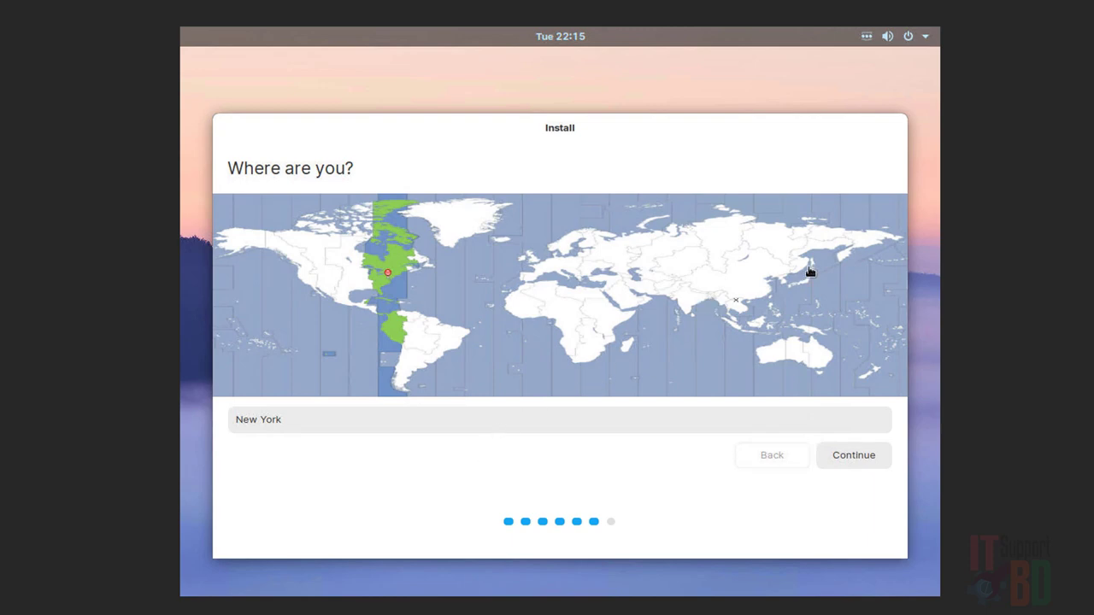
left_click(713, 305)
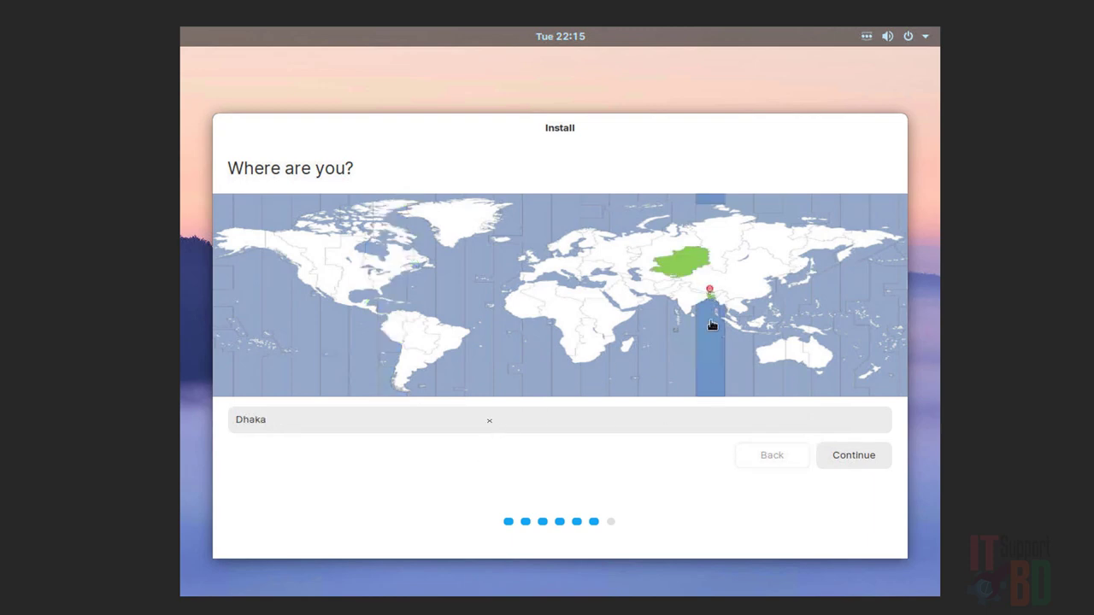
left_click(864, 460)
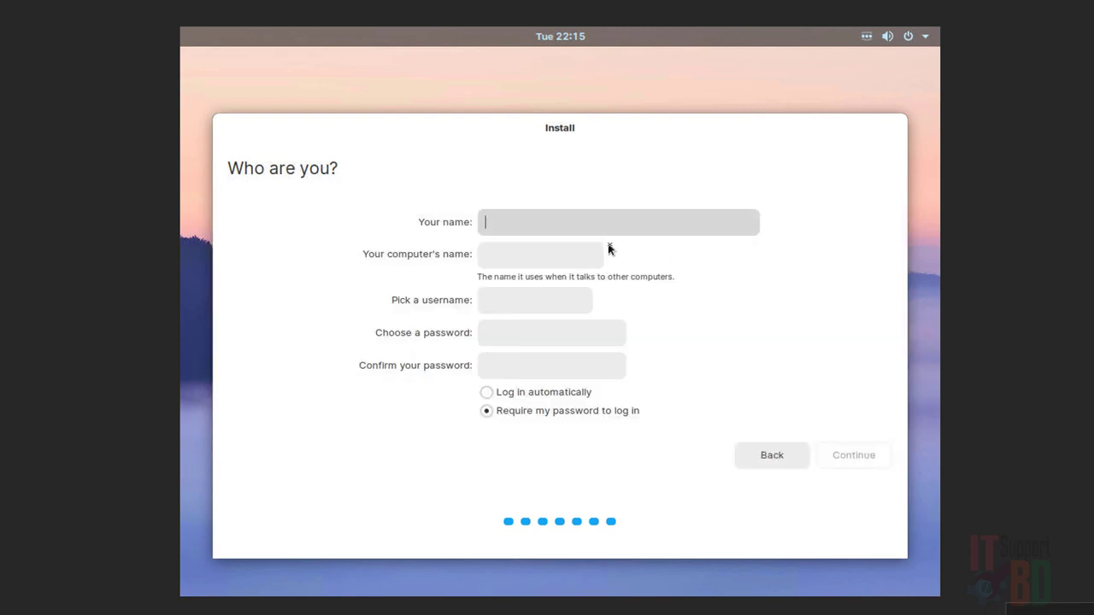
Step: Enter a computer name ending in 'os', set and confirm the account password, and continue
type("arif")
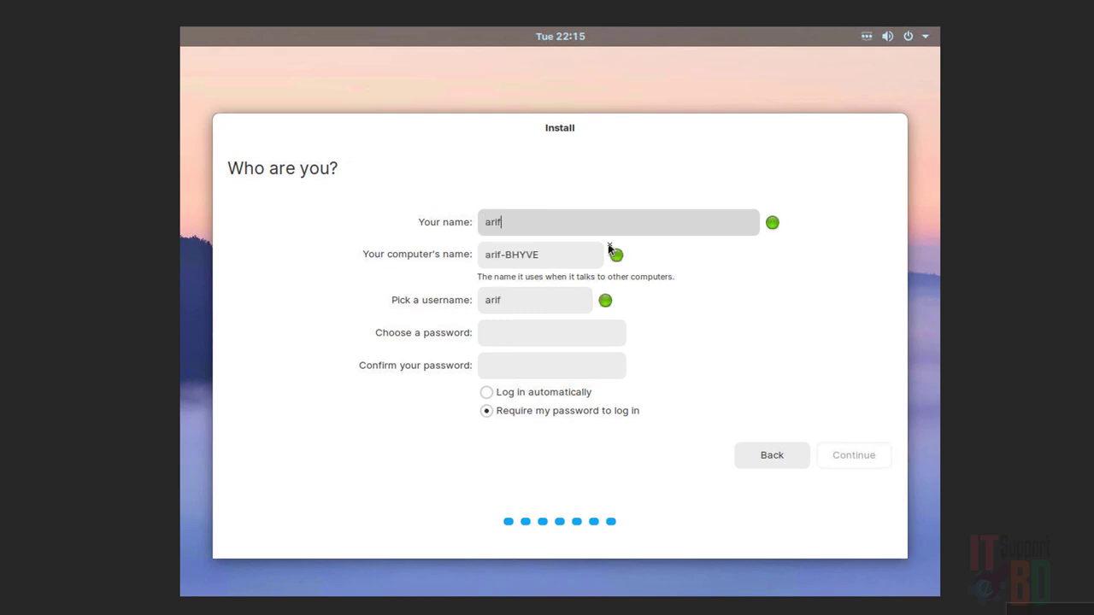
left_click_drag(555, 261, 503, 255)
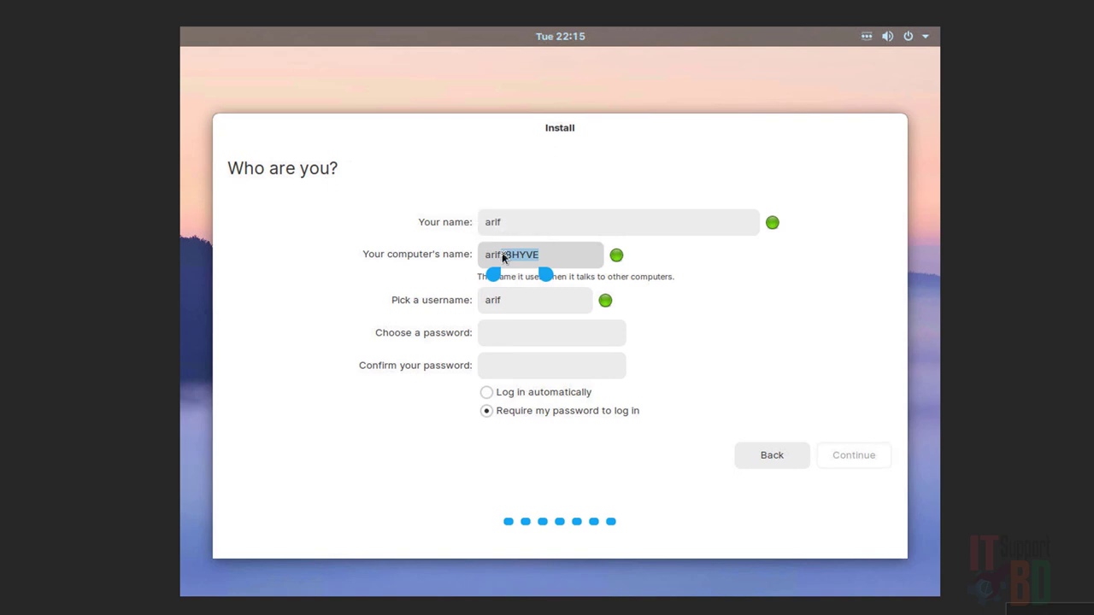
type("os")
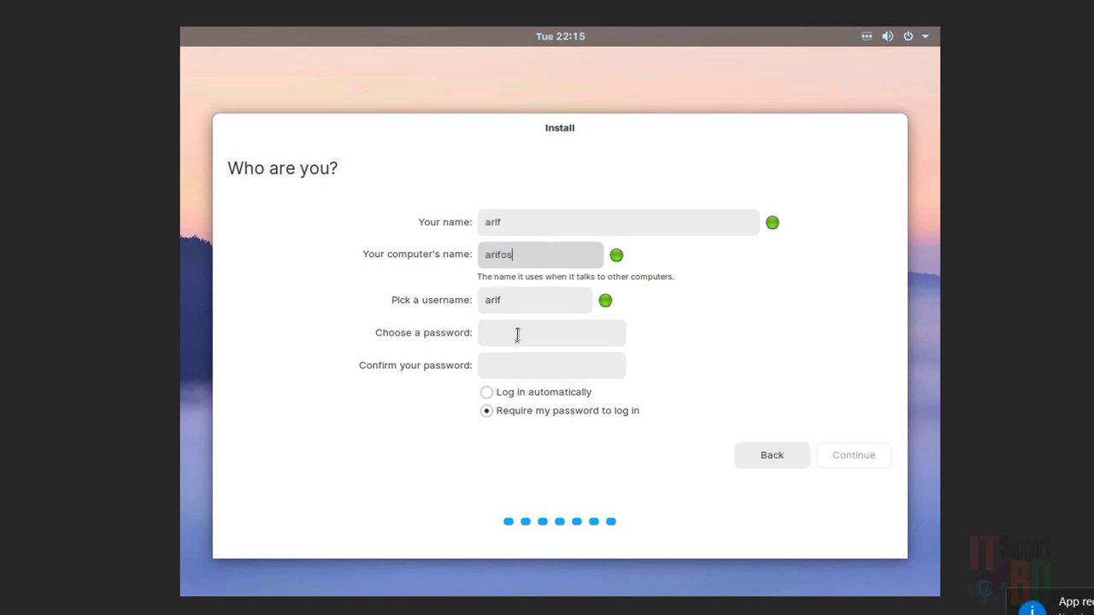
left_click(515, 341)
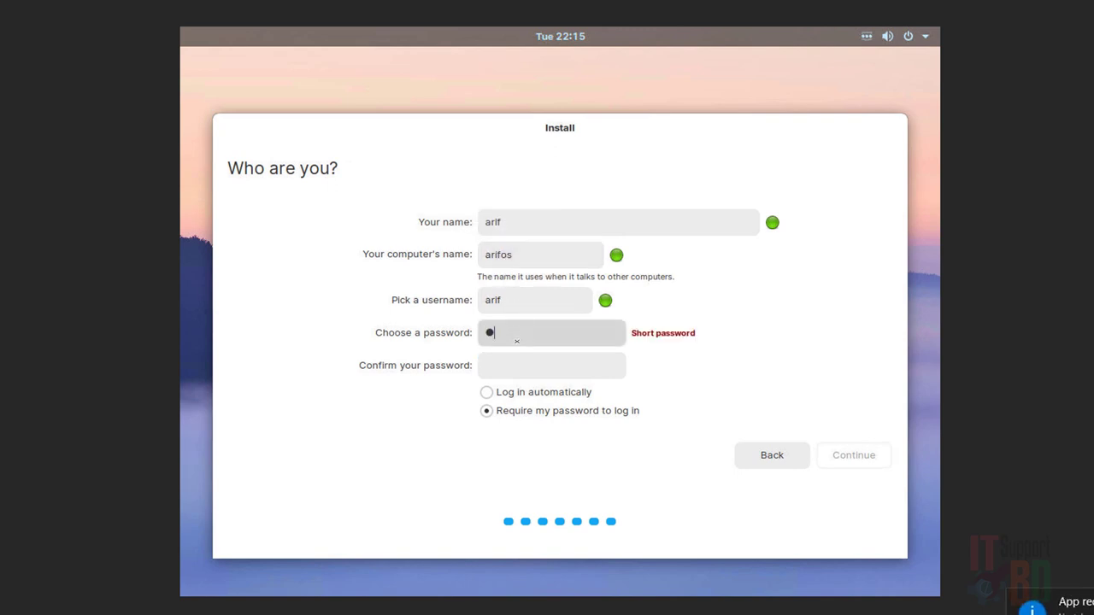
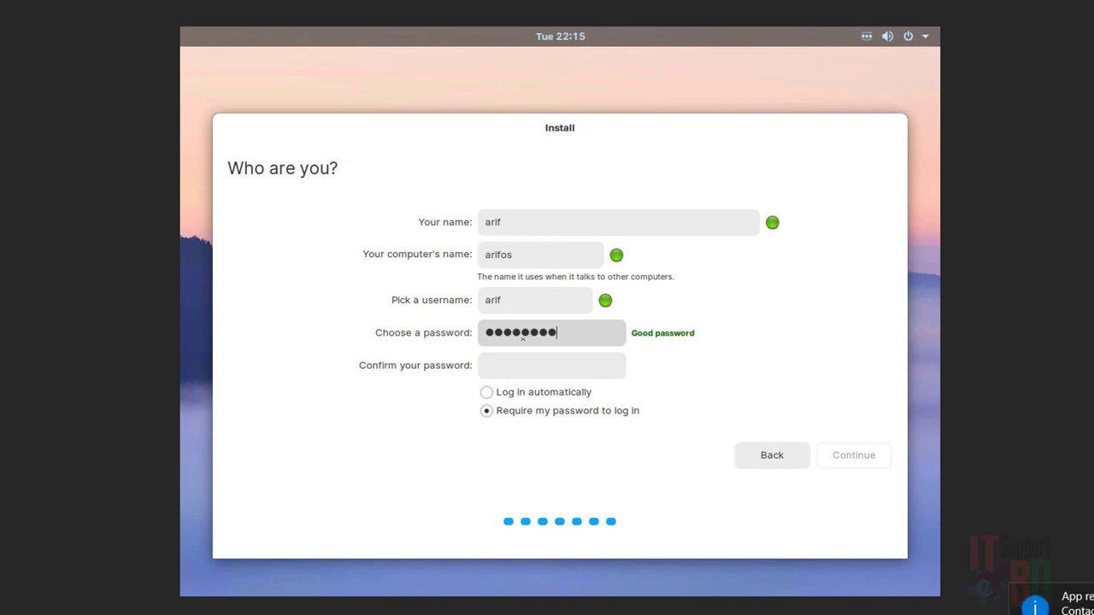
left_click(547, 366)
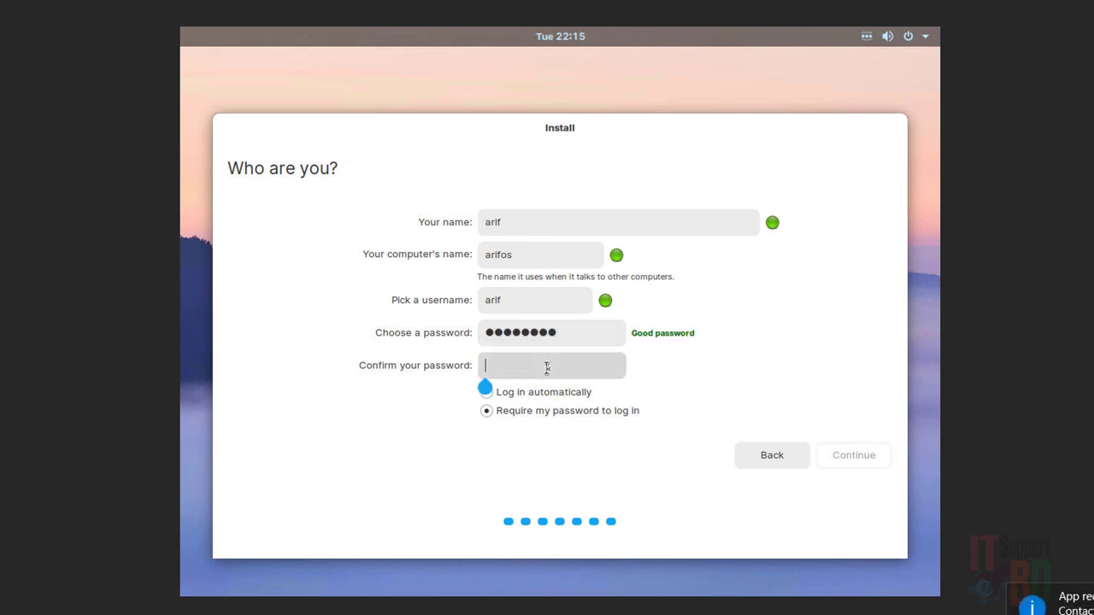
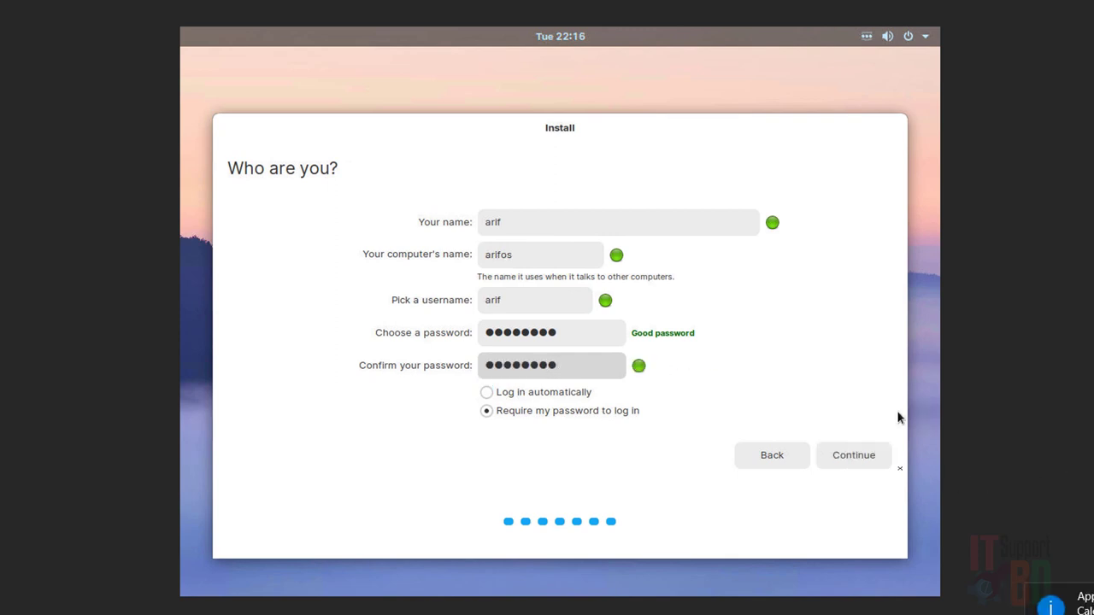
left_click(852, 457)
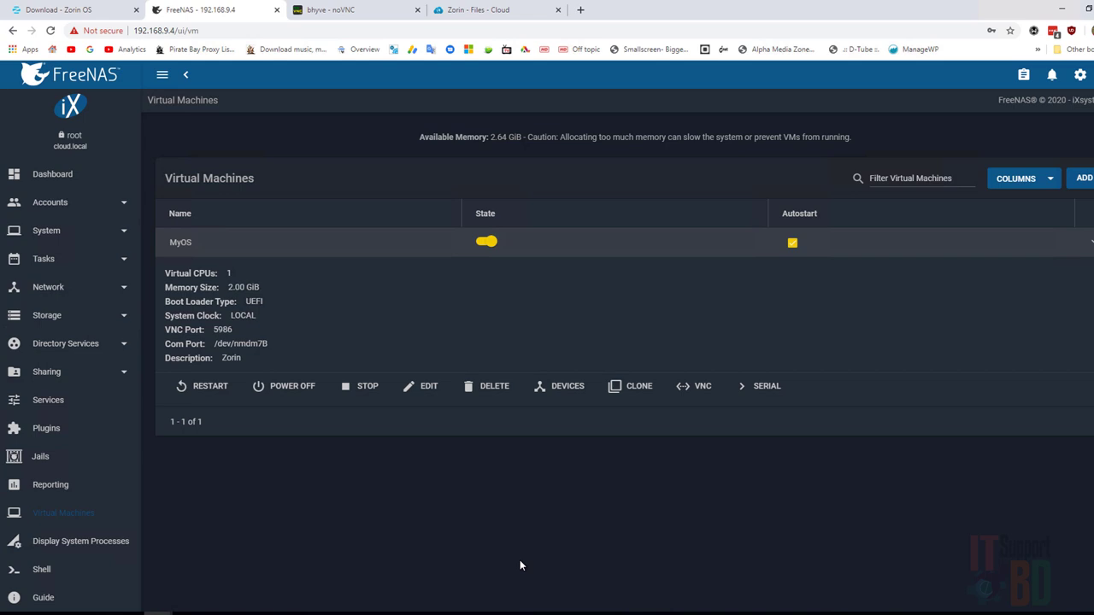
Step: Open the FreeNAS Services page
left_click(45, 399)
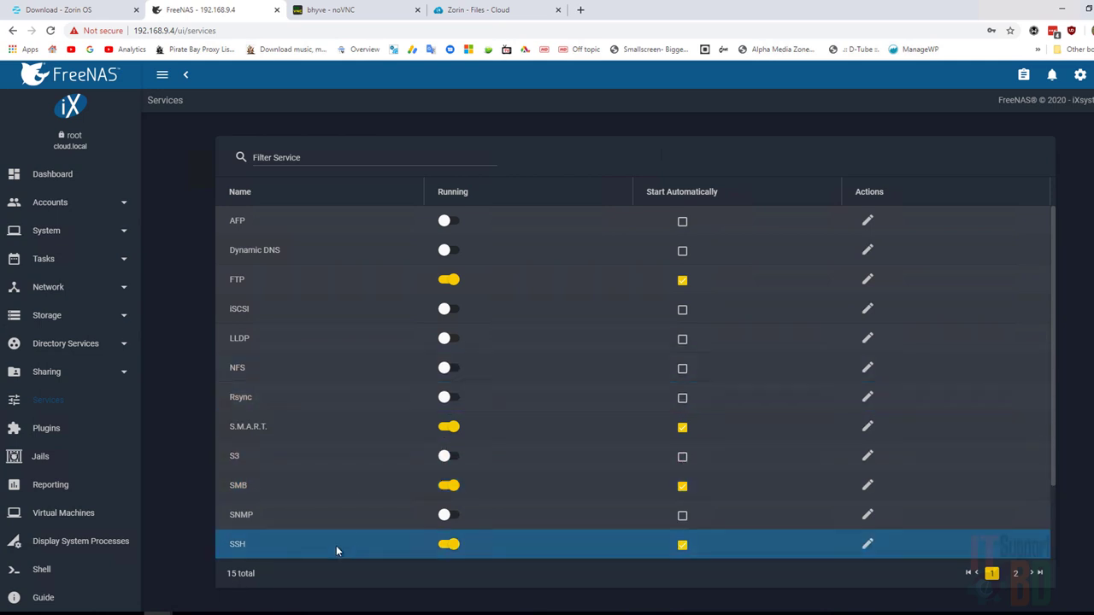
scroll(337, 410, "down", 2)
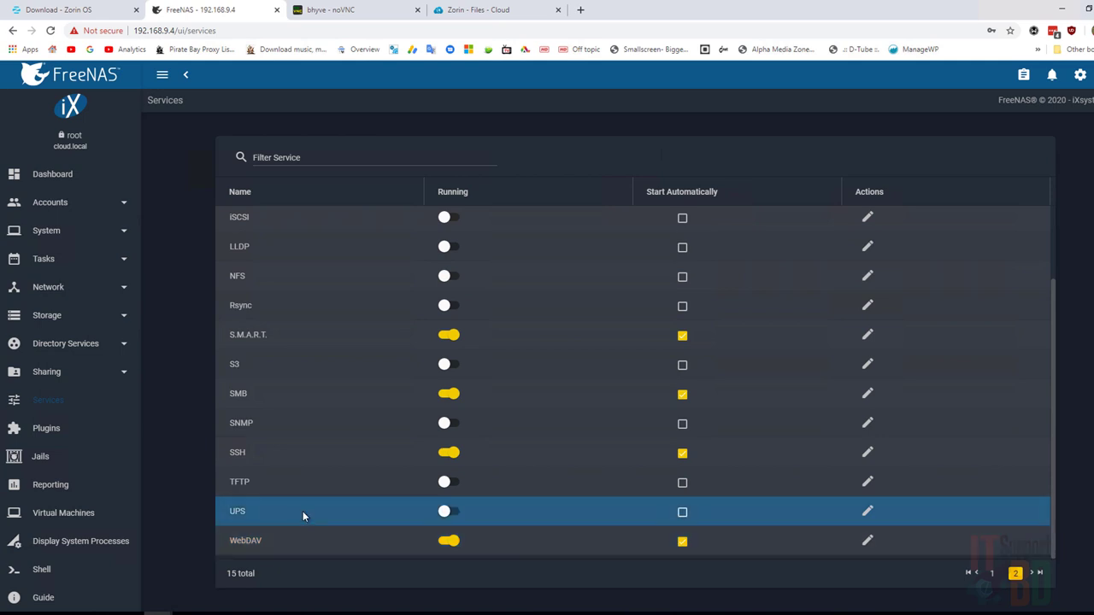
scroll(354, 238, "up", 2)
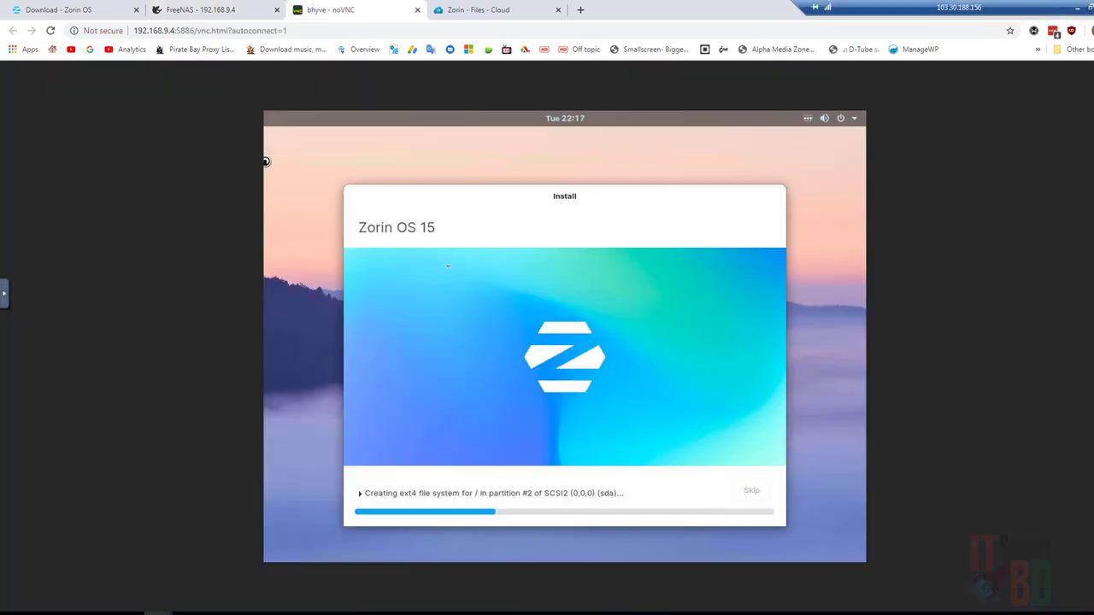
left_click(366, 8)
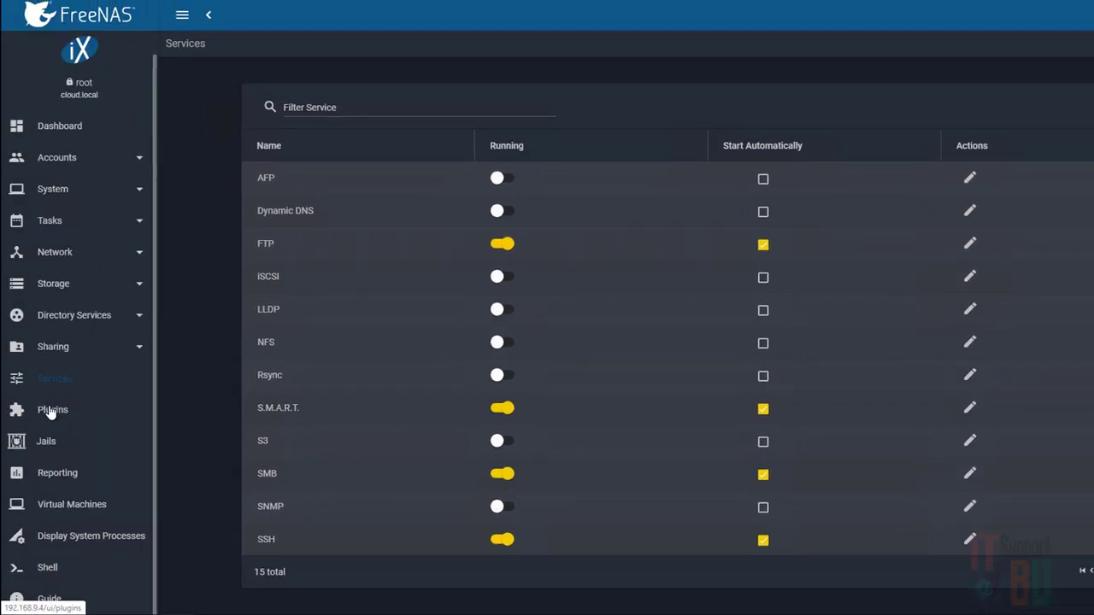
Step: Show the Nextcloud plugin's details from the Plugins catalogue carousel
left_click(53, 408)
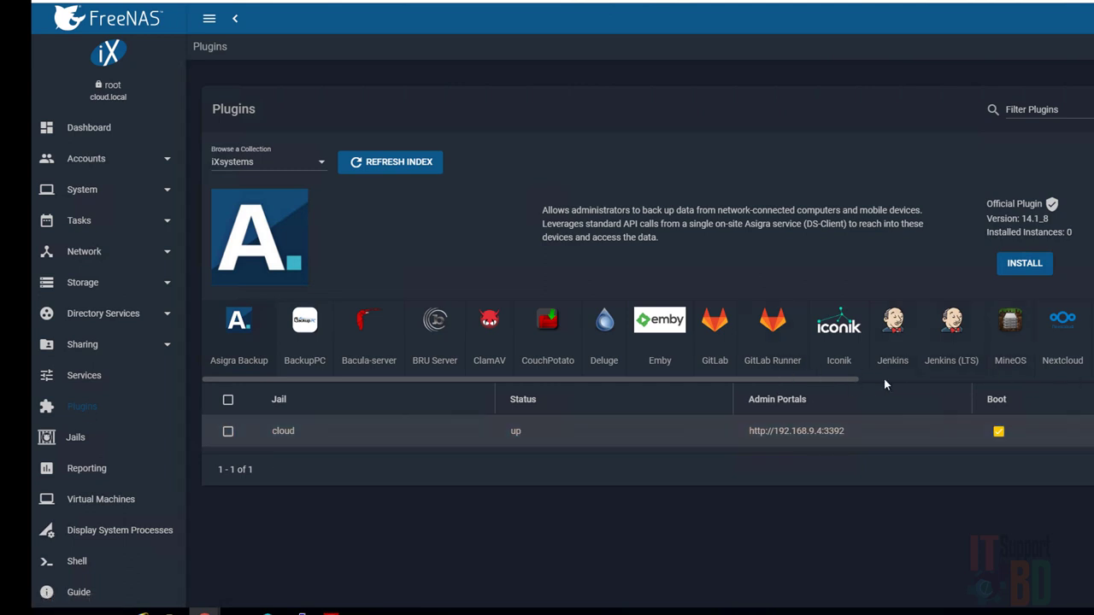
left_click_drag(884, 379, 989, 379)
left_click(785, 339)
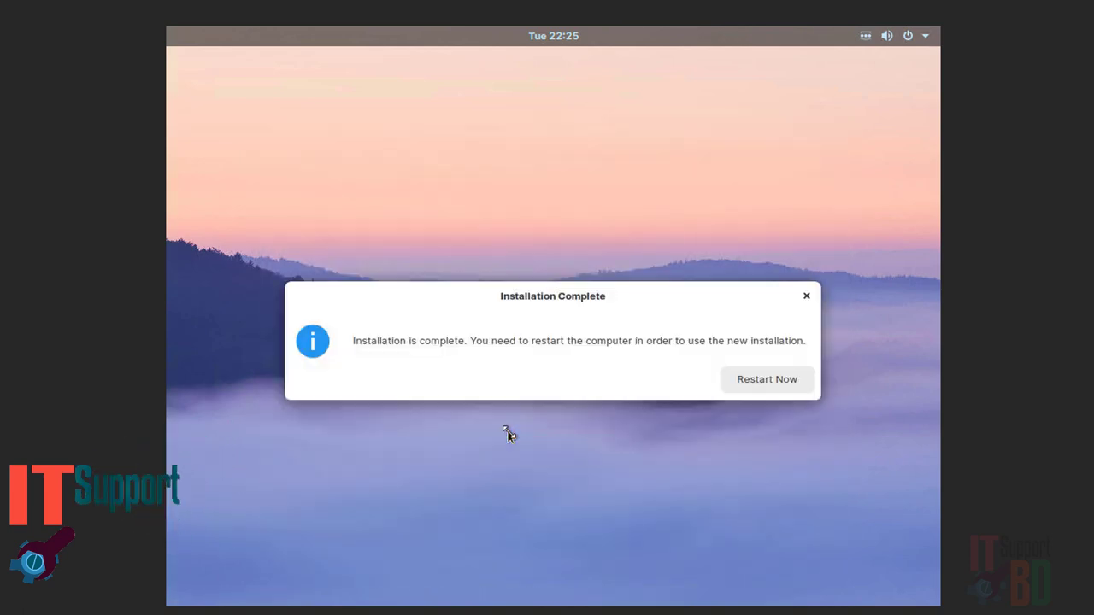
Step: Restart the finished Zorin OS installation and exit full-screen console view
left_click(780, 387)
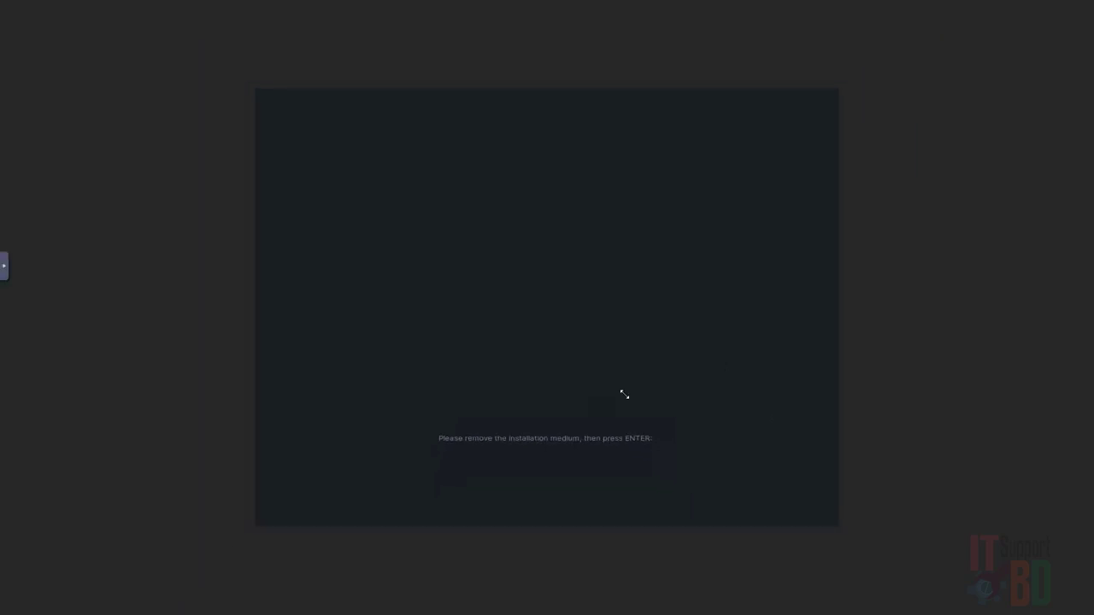
key("F11")
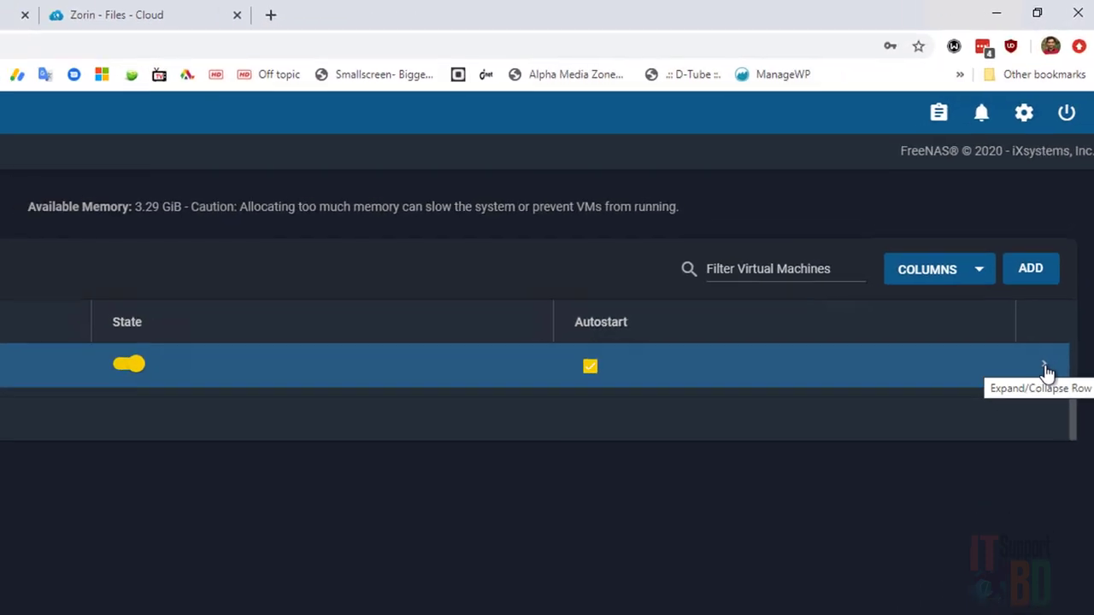
Step: Expand MyOS in Virtual Machines and show its NIC, DISK, CDROM and VNC devices
left_click(1055, 272)
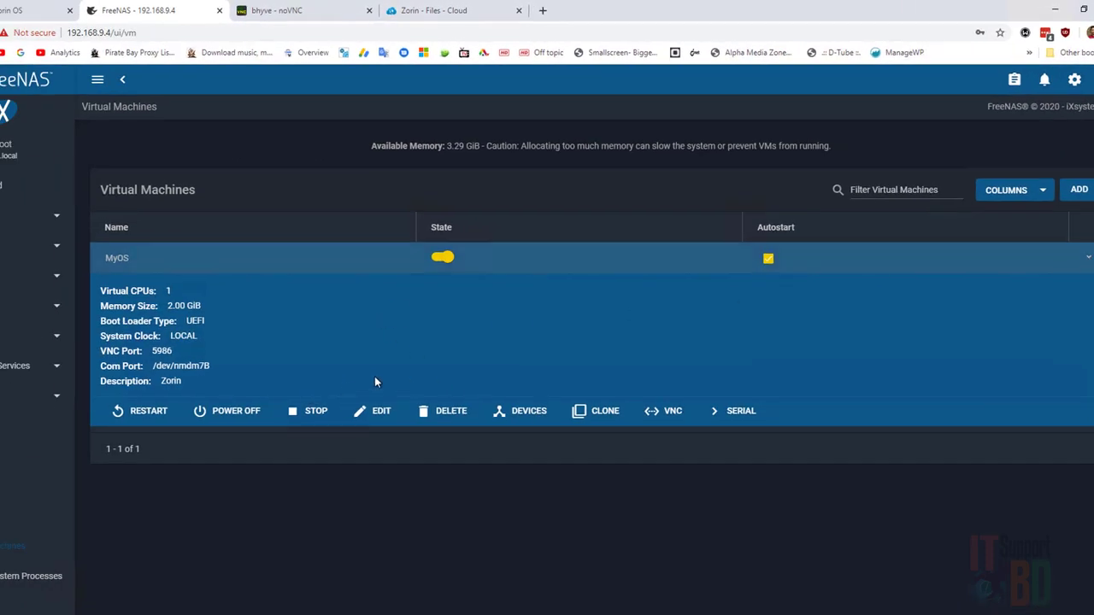
left_click(530, 412)
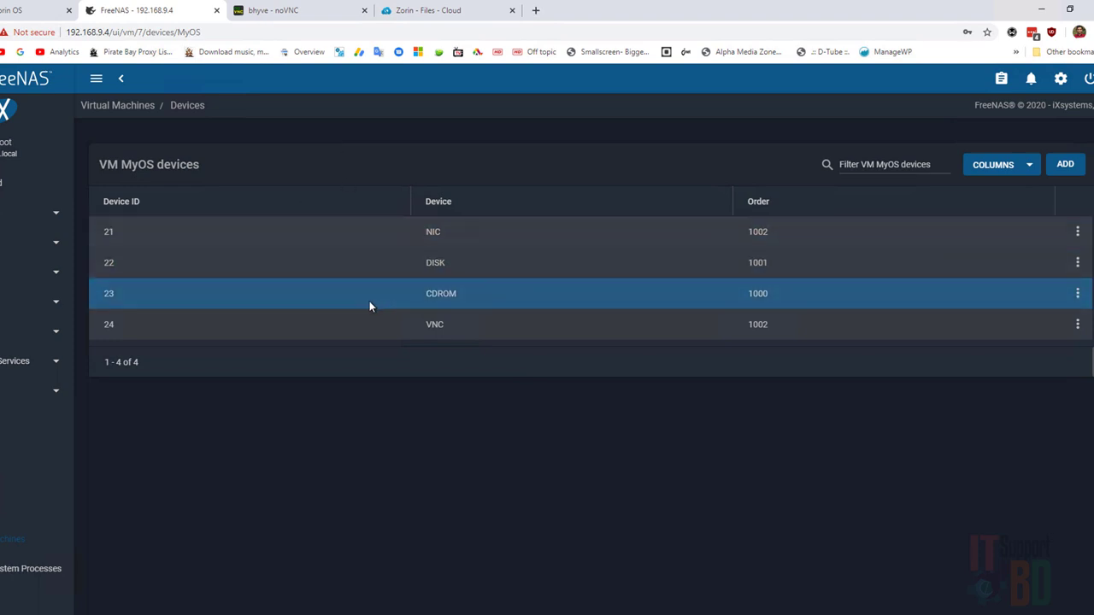
Step: Inspect the MyOS CDROM device's settings against the Zorin OS download page, closing without changes
left_click(1077, 293)
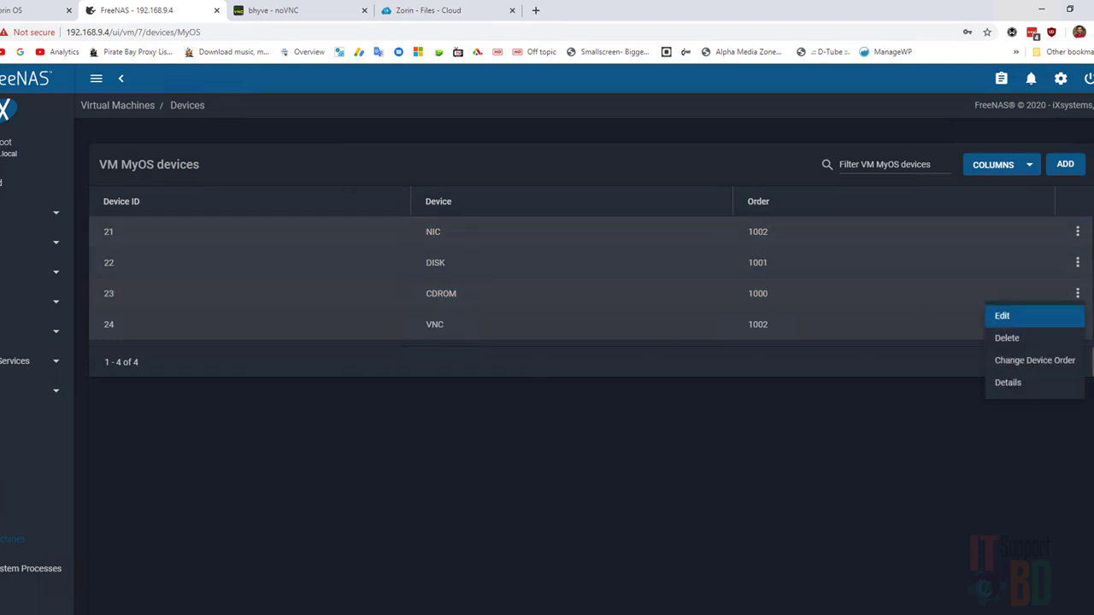
left_click(1018, 319)
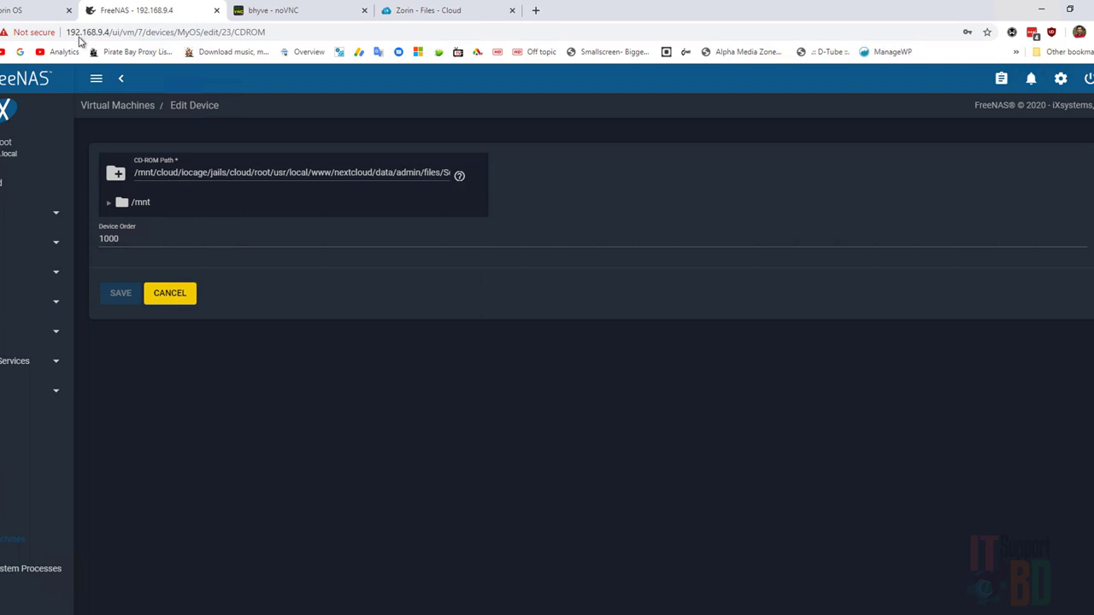
left_click(20, 7)
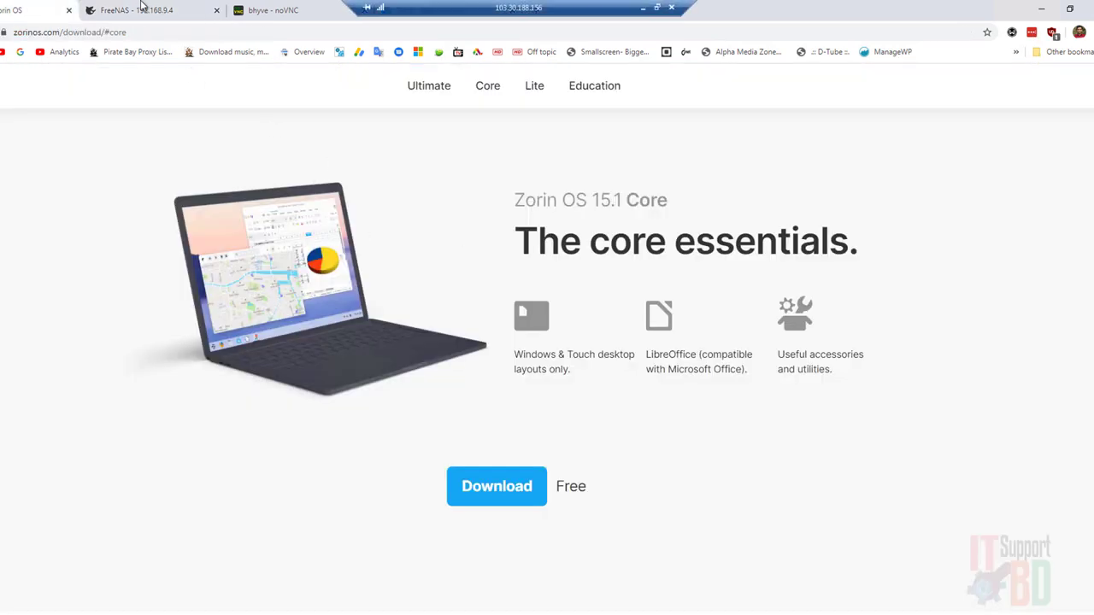
left_click(143, 9)
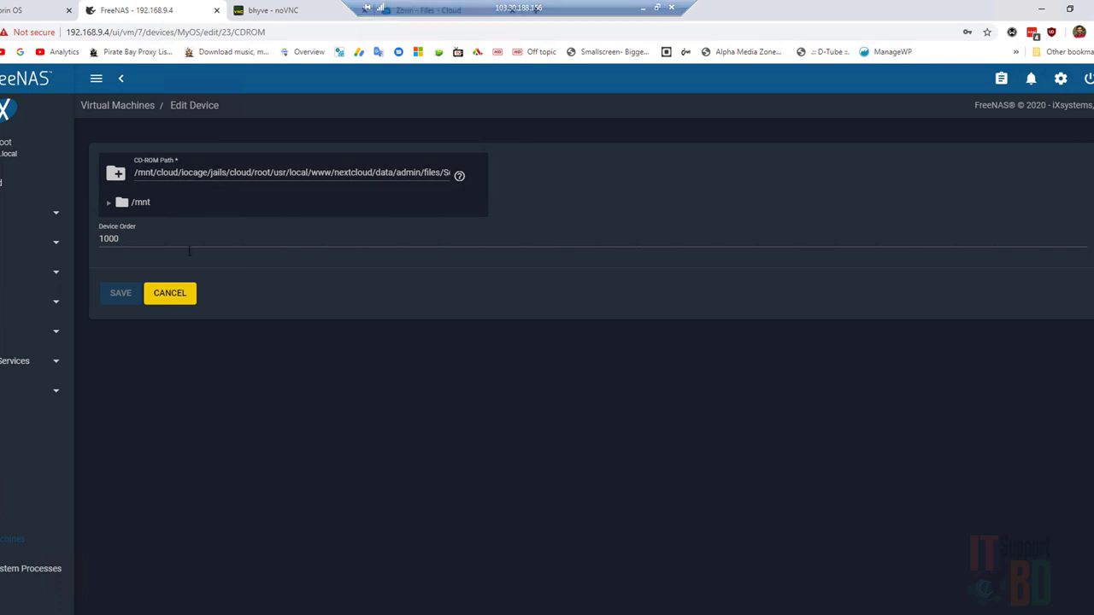
left_click(170, 293)
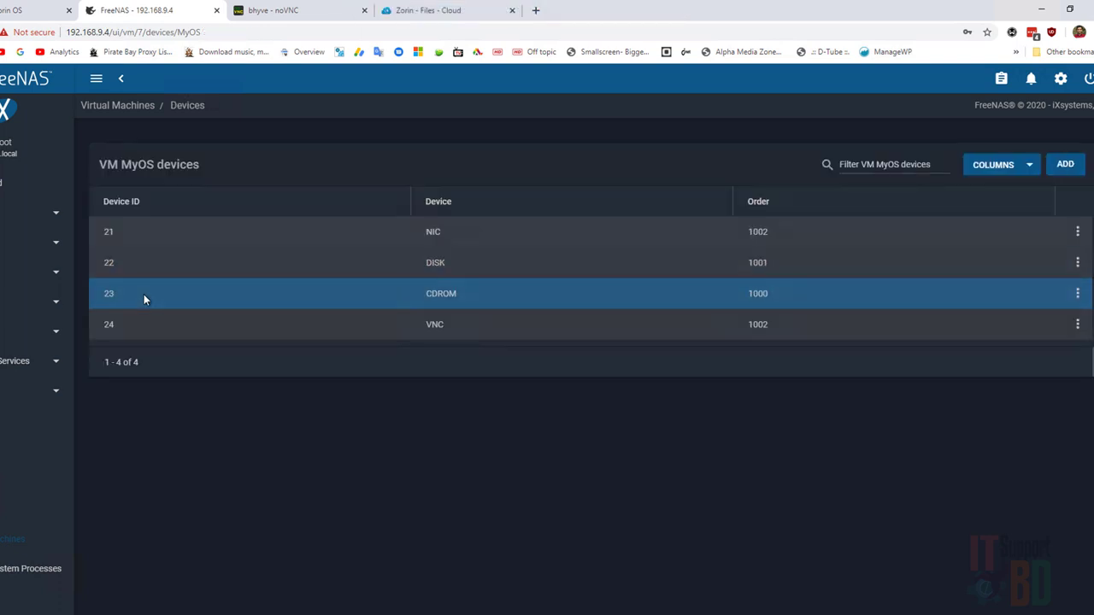
Step: Delete the CDROM device from MyOS and go back to the Virtual Machines list
left_click(1077, 293)
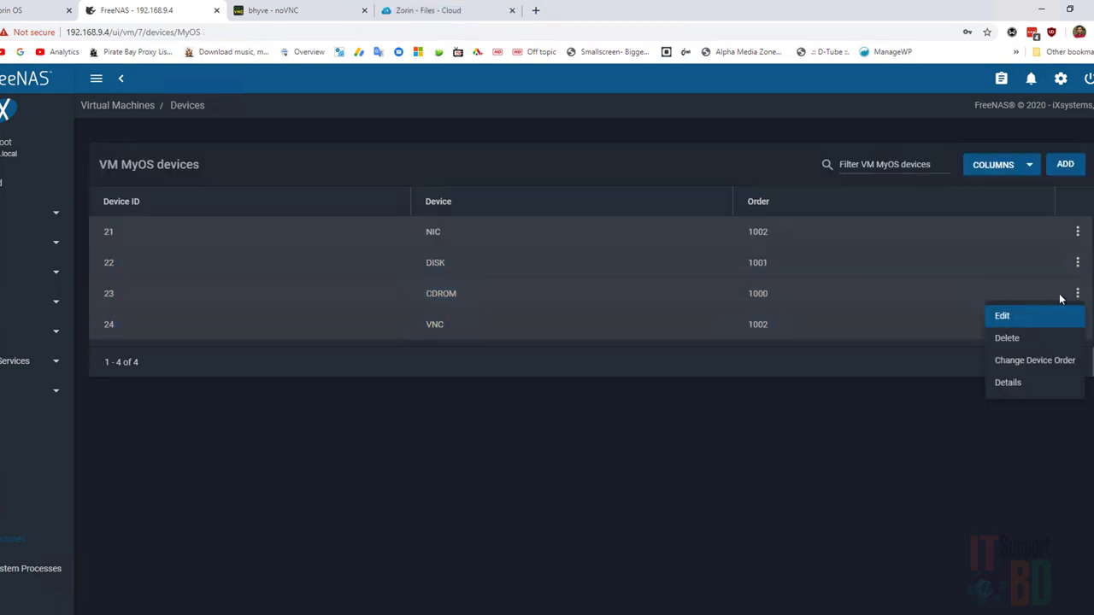
left_click(1028, 337)
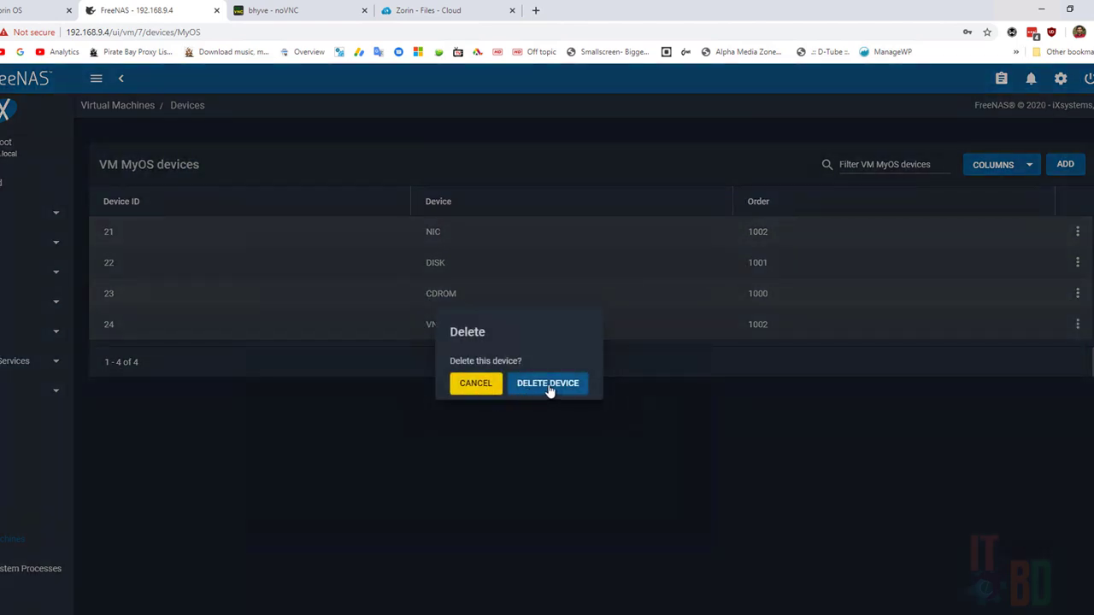
left_click(551, 386)
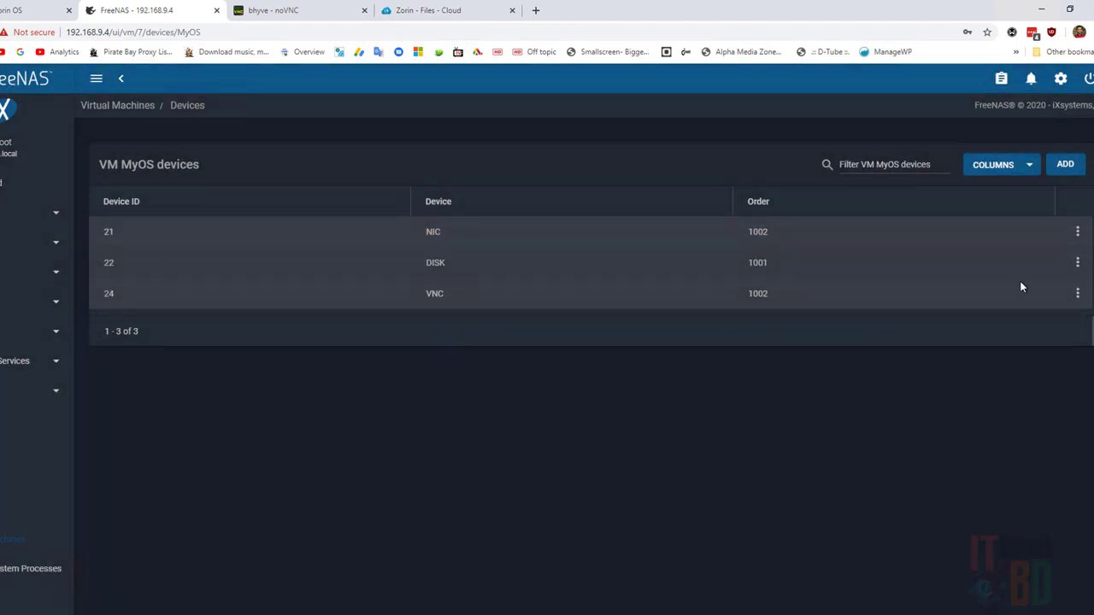
left_click(7, 537)
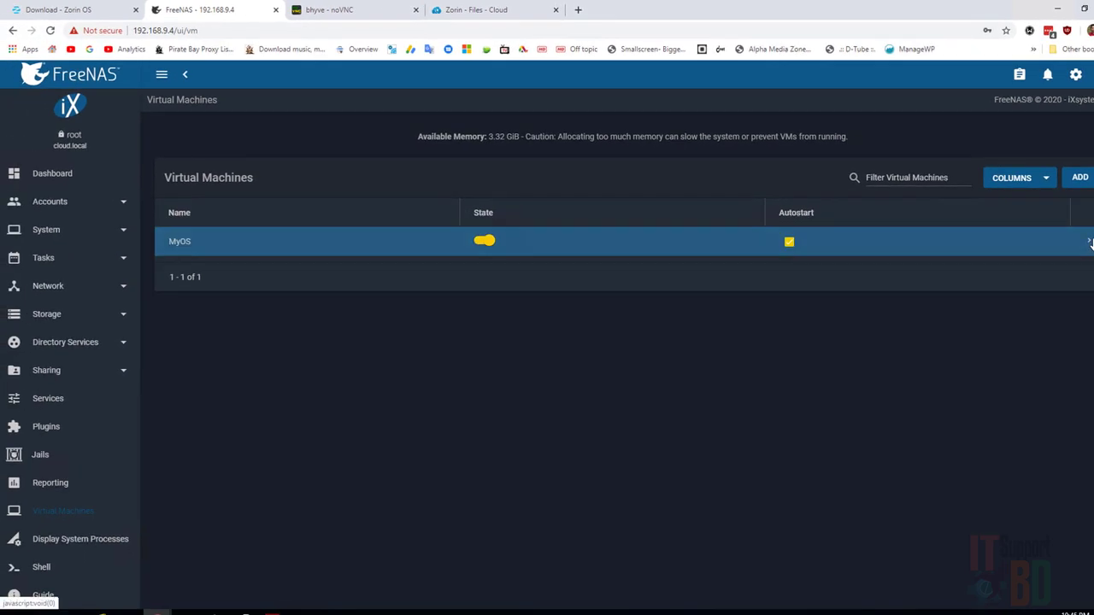
Step: Continue the MyOS reboot without the install medium, reconnect the console and view it full screen
left_click(409, 242)
left_click(354, 7)
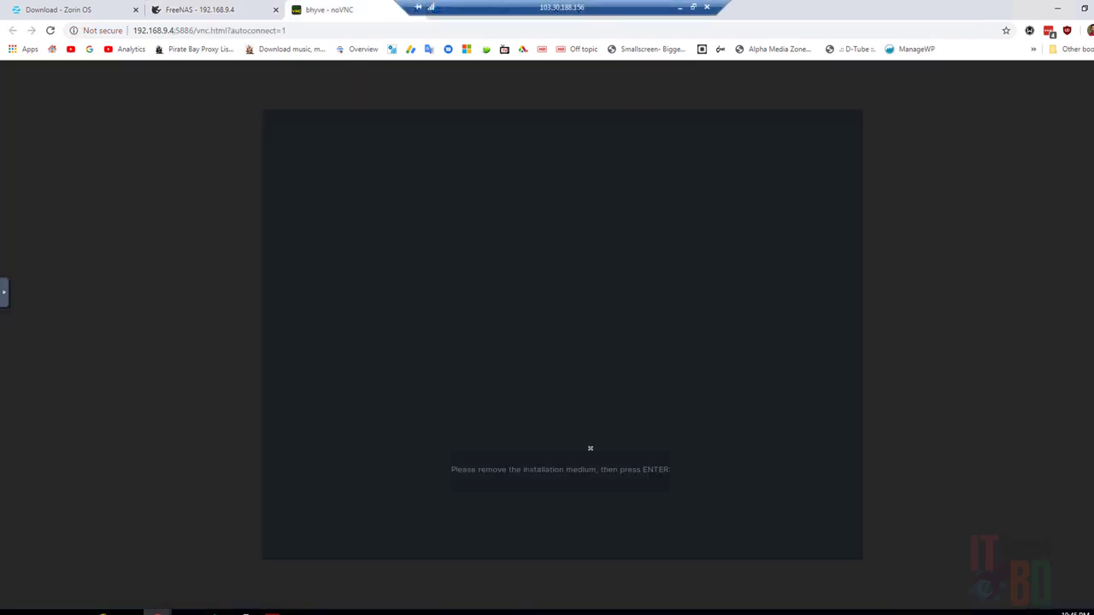
key("Return")
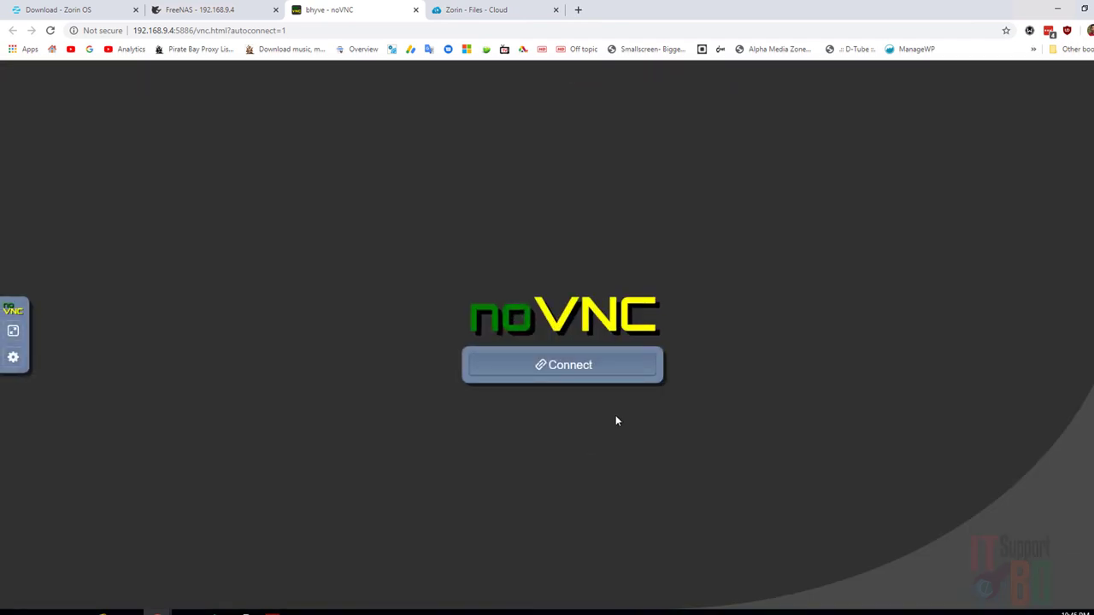
left_click(566, 373)
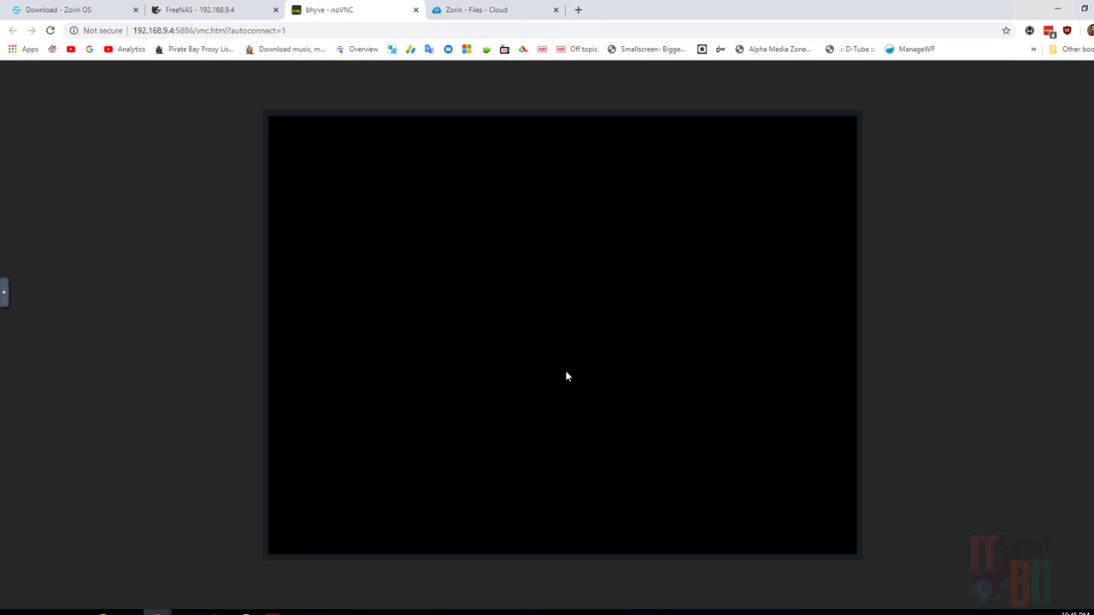
key("F11")
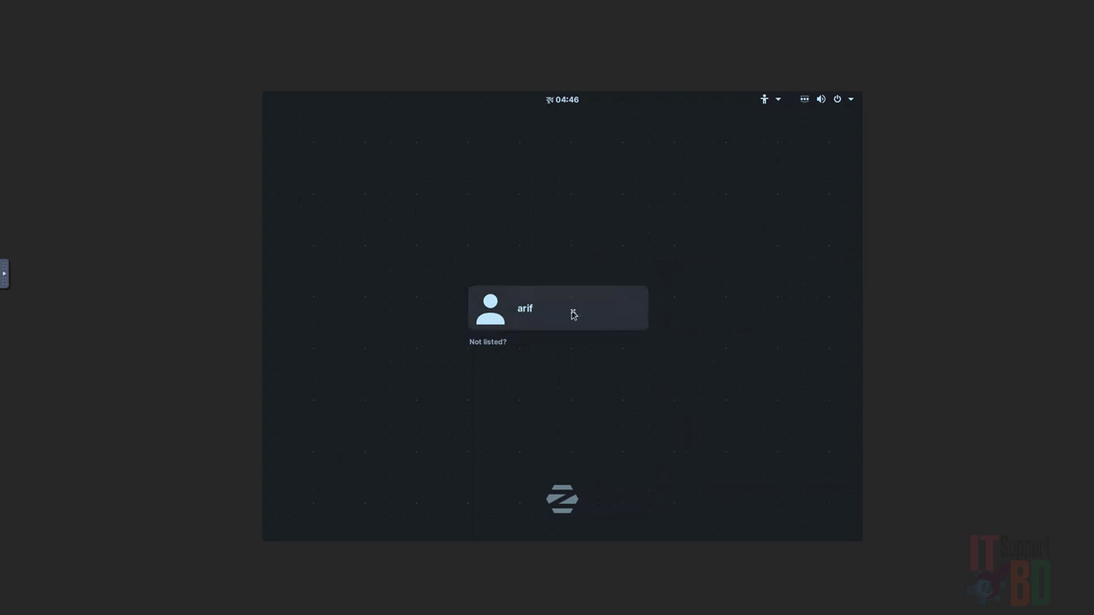
Step: Sign in to the Zorin user account with its password
left_click(527, 321)
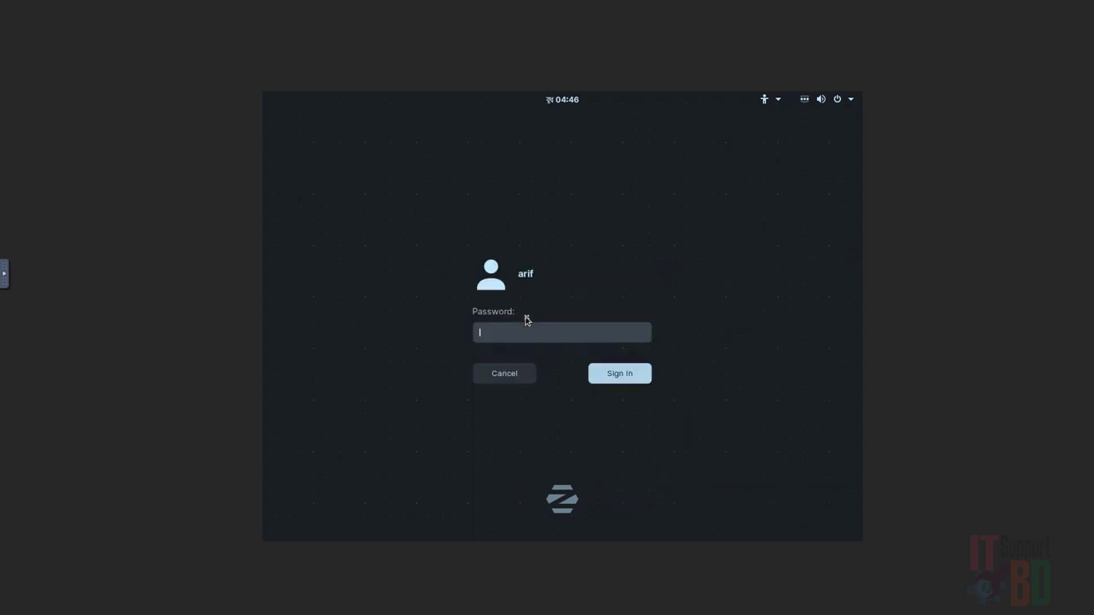
type("•••")
left_click(621, 379)
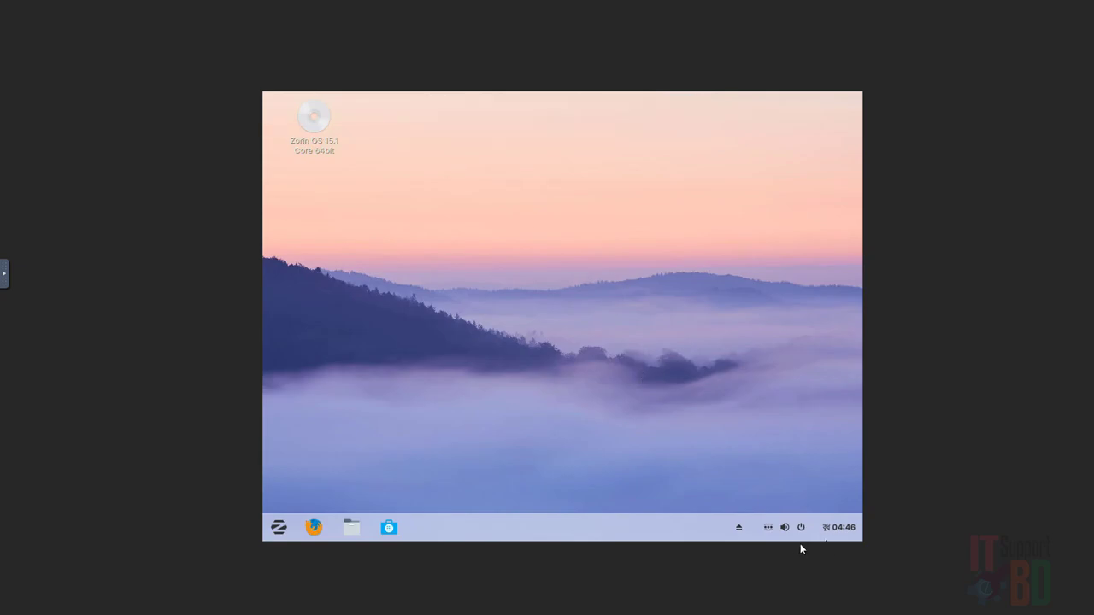
left_click(768, 527)
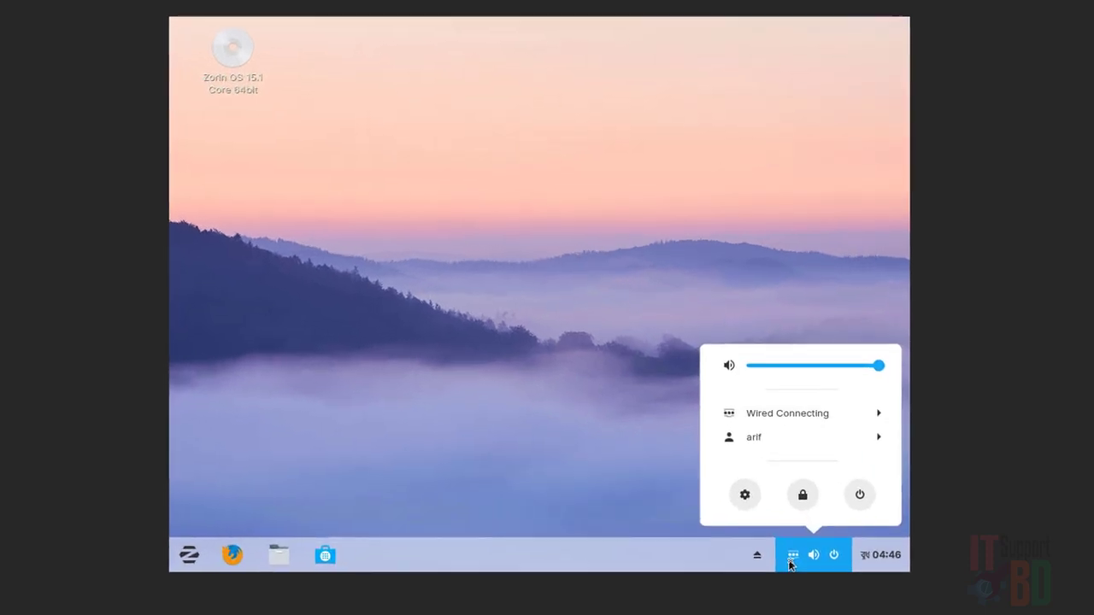
left_click(232, 557)
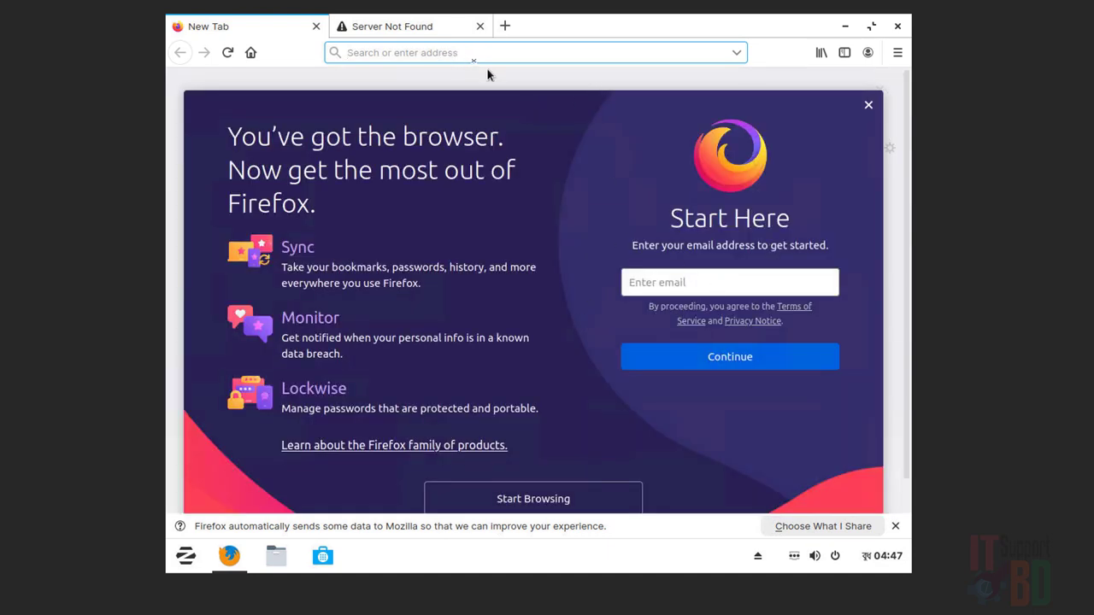
left_click(897, 26)
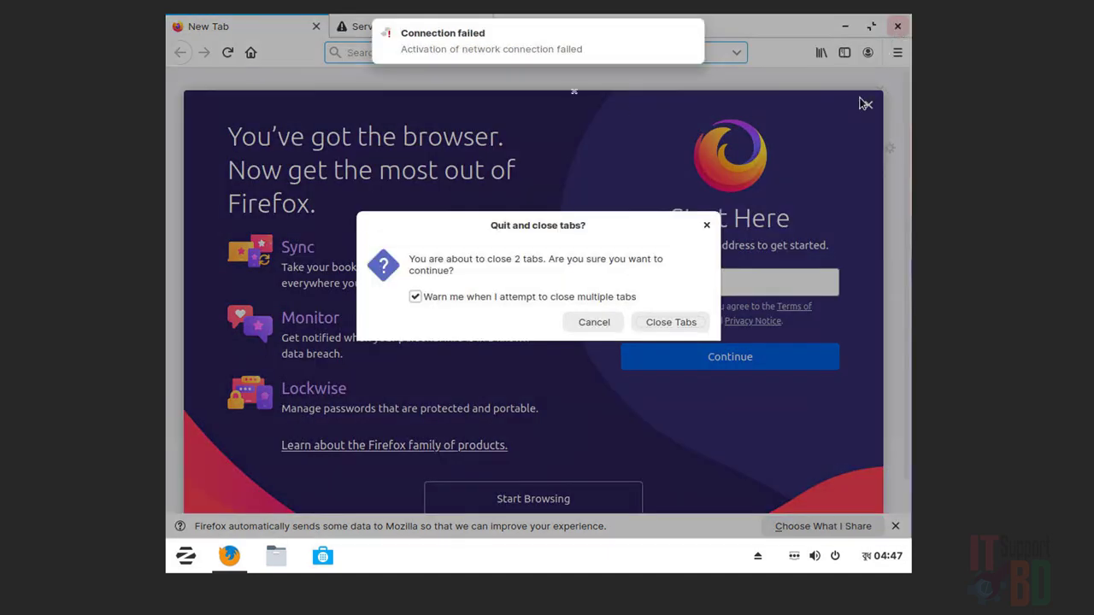
left_click(671, 327)
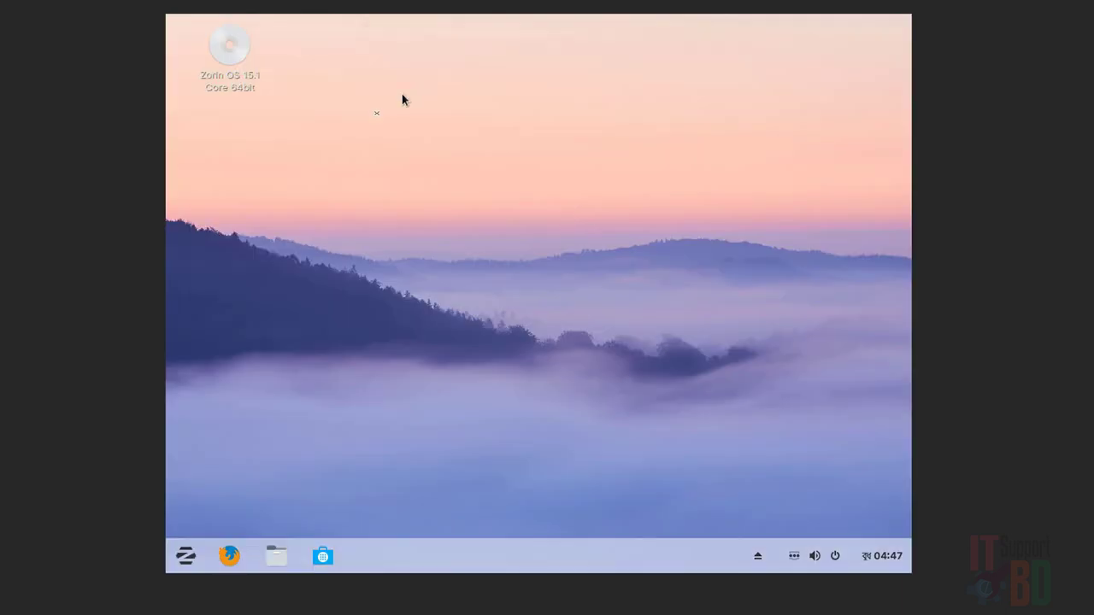
Step: Open the file manager maximized at Home and eject the Zorin OS installation disc from the sidebar
left_click(185, 558)
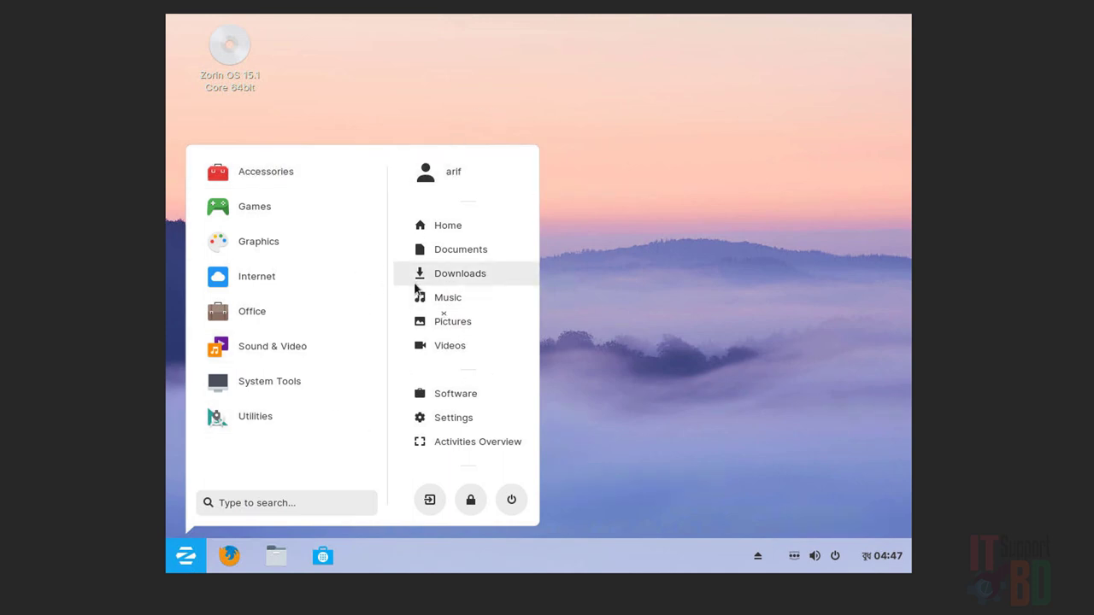
left_click(694, 343)
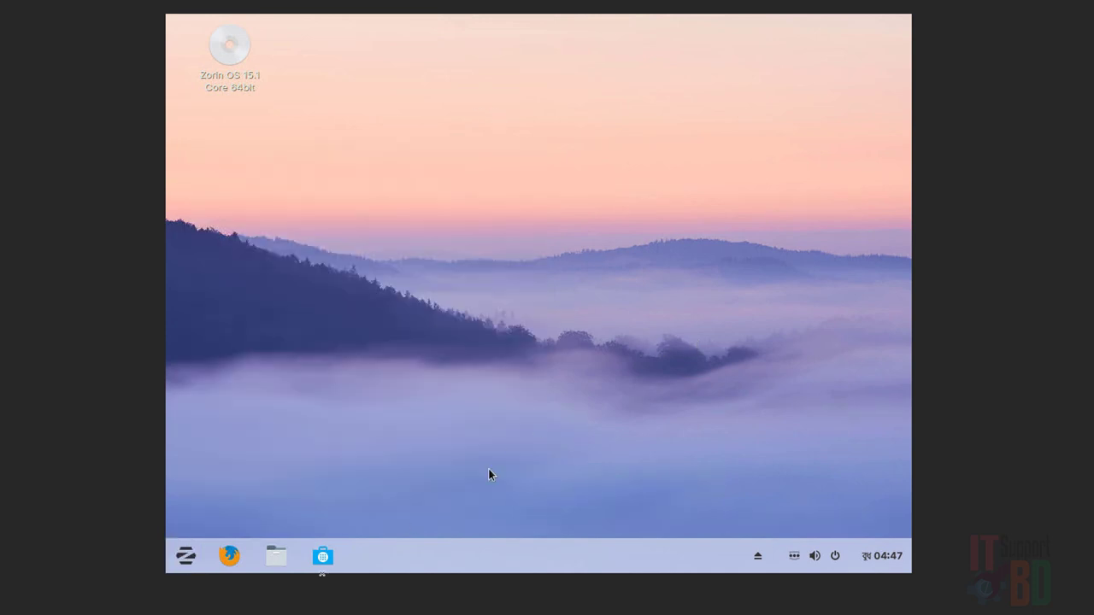
left_click(277, 558)
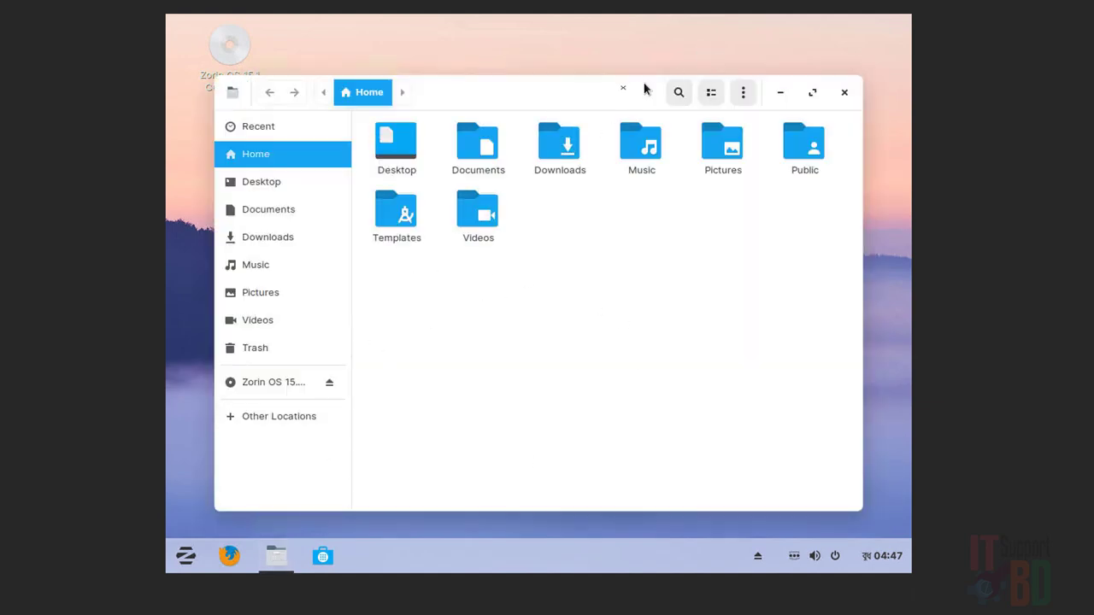
double_click(618, 91)
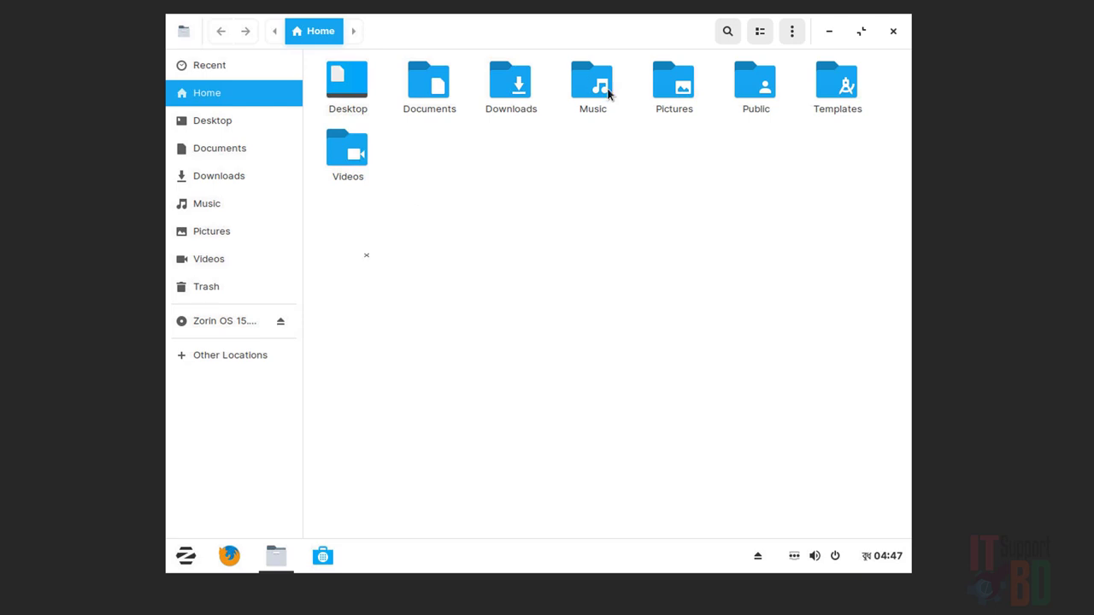
right_click(247, 328)
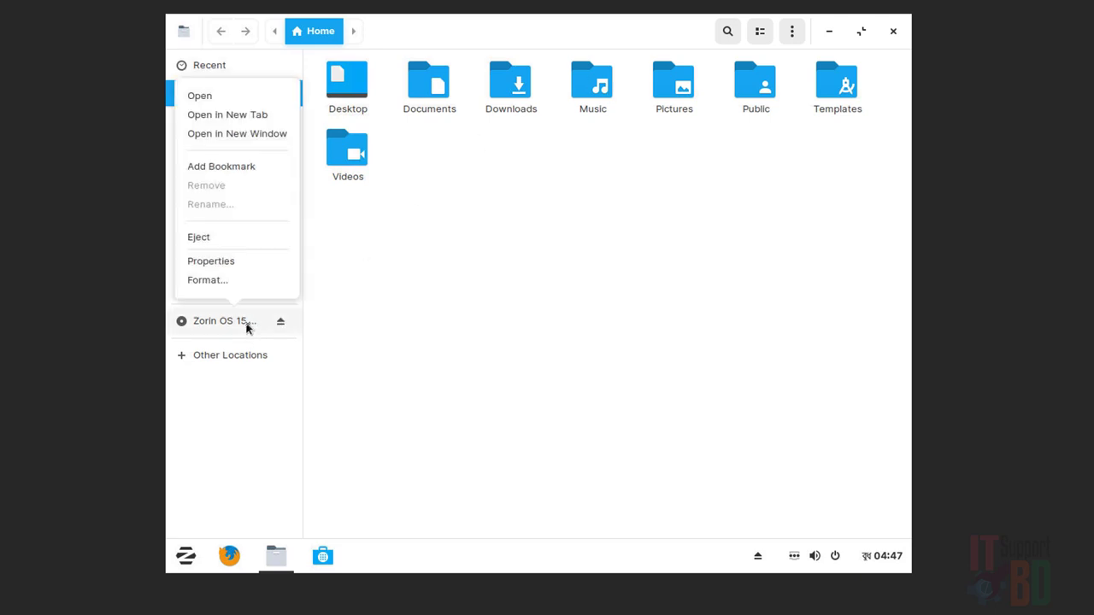
left_click(198, 241)
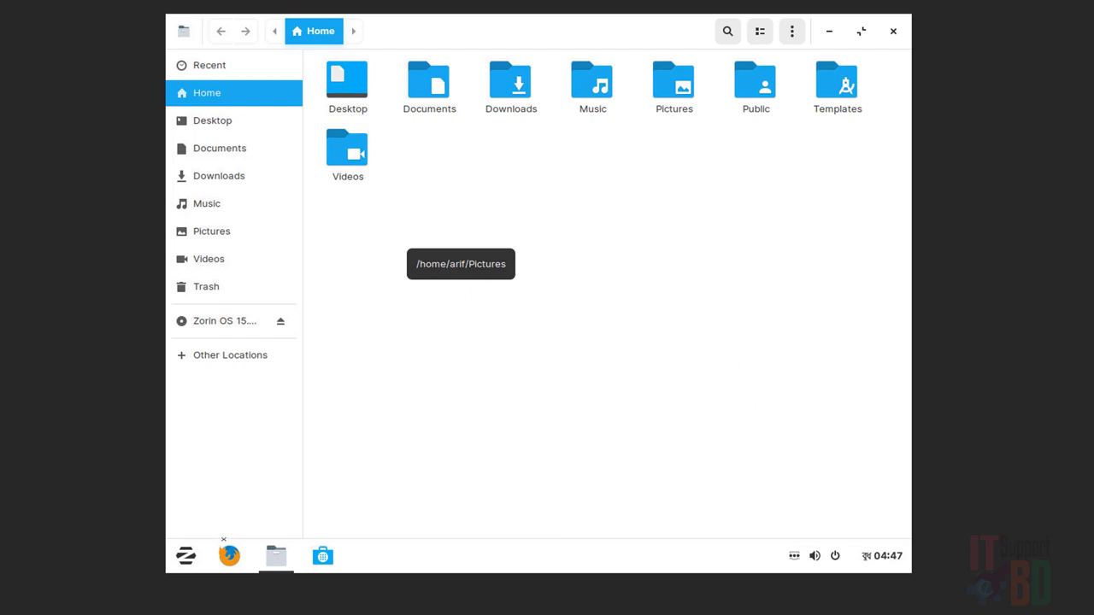
Step: Close the file manager, dismissing the application menu and quick-settings panel
left_click(187, 560)
left_click(768, 340)
left_click(895, 32)
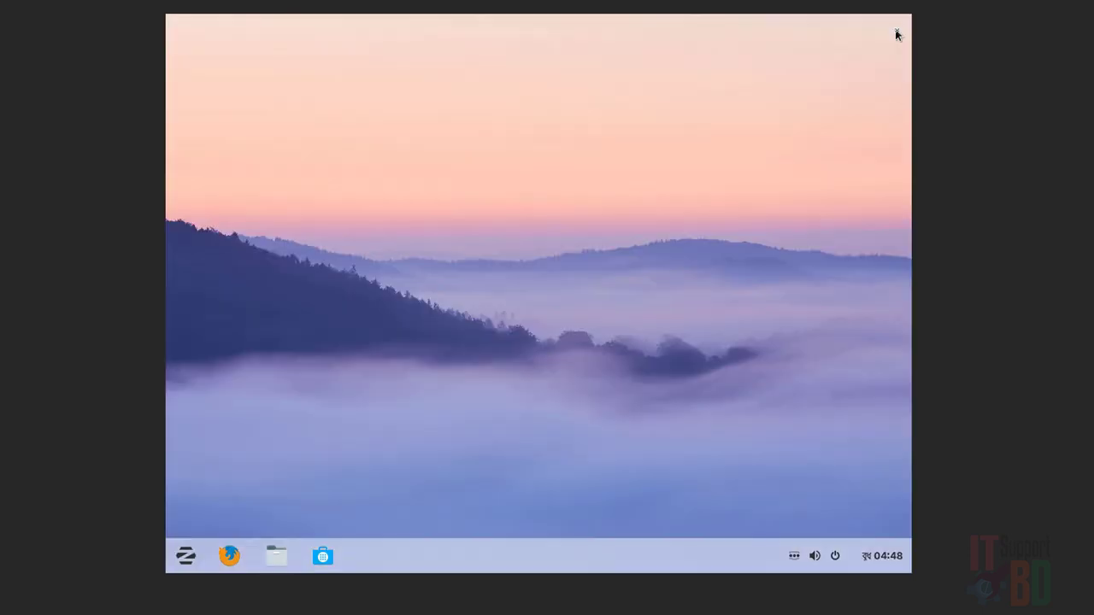
left_click(799, 556)
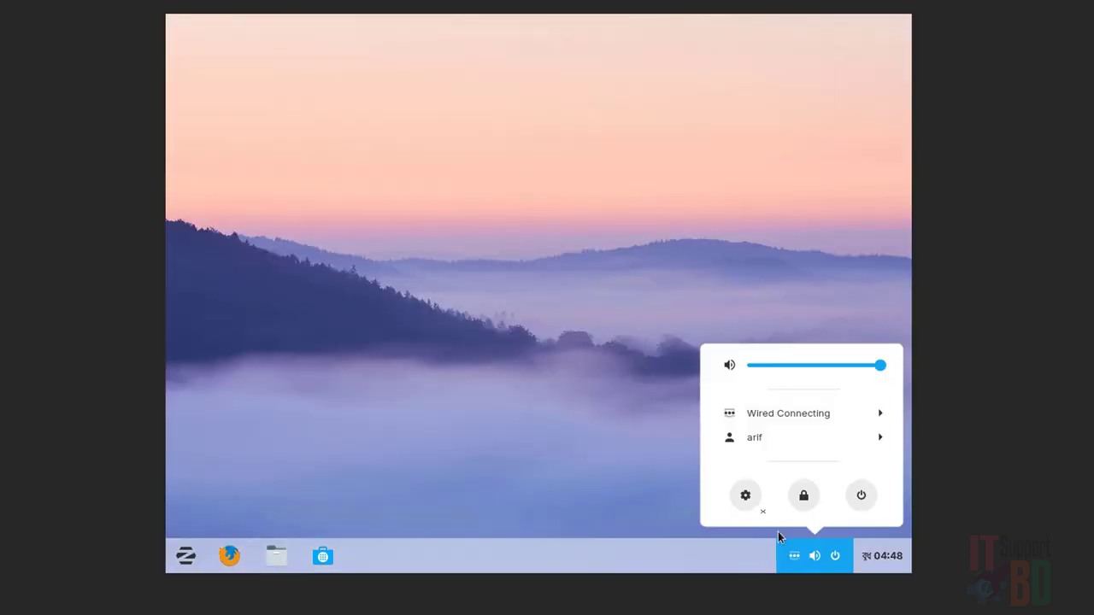
left_click(464, 362)
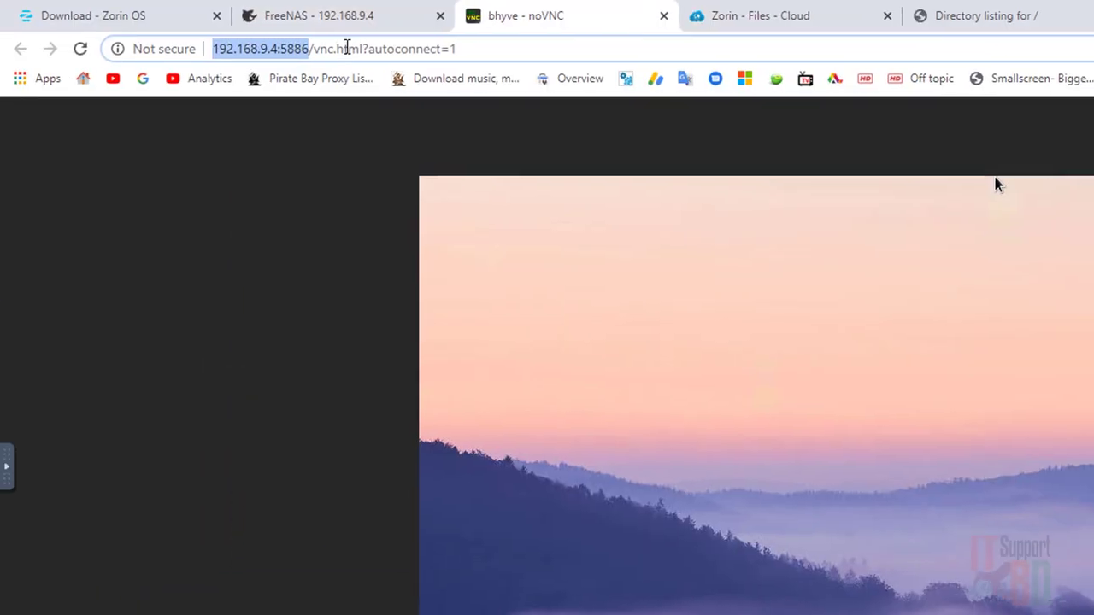
Step: Copy the noVNC page address up to vnc.html, without the autoconnect part
left_click_drag(483, 47, 172, 36)
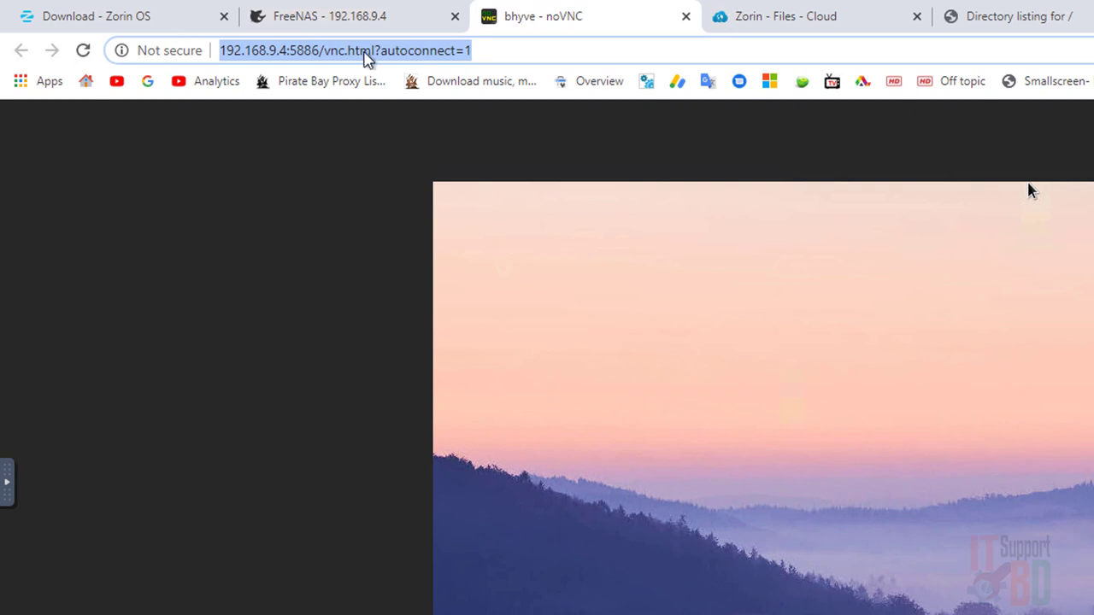
right_click(365, 57)
left_click(365, 49)
left_click_drag(376, 49, 119, 51)
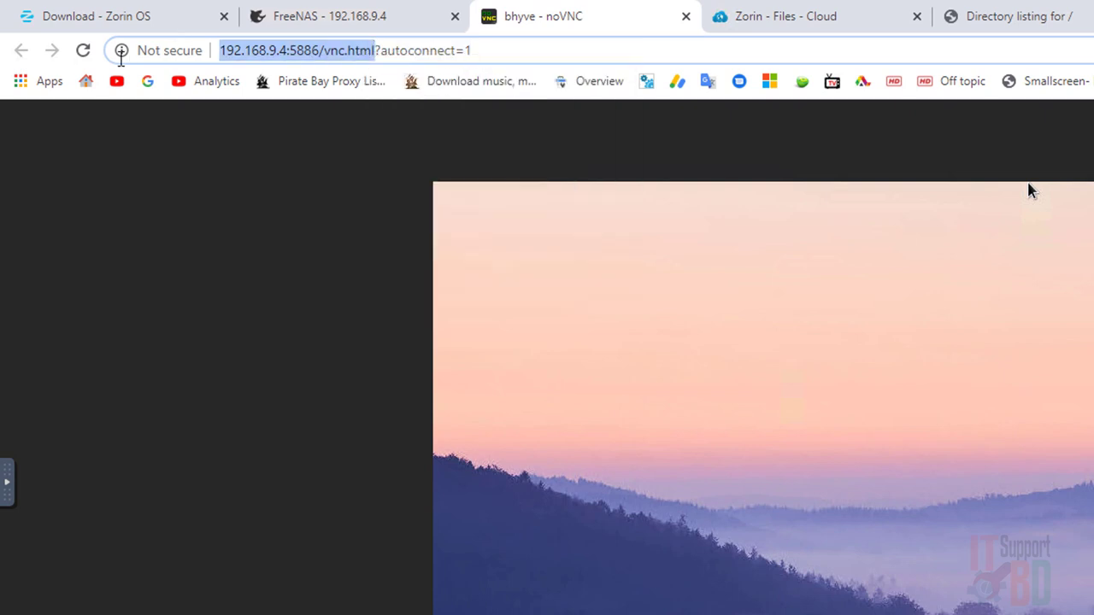
right_click(285, 55)
left_click(364, 160)
Step: Load the copied 192.168.9.4:5886/vnc.html address in the Directory listing tab and connect to the Zorin VM
left_click(991, 16)
left_click(872, 47)
right_click(872, 47)
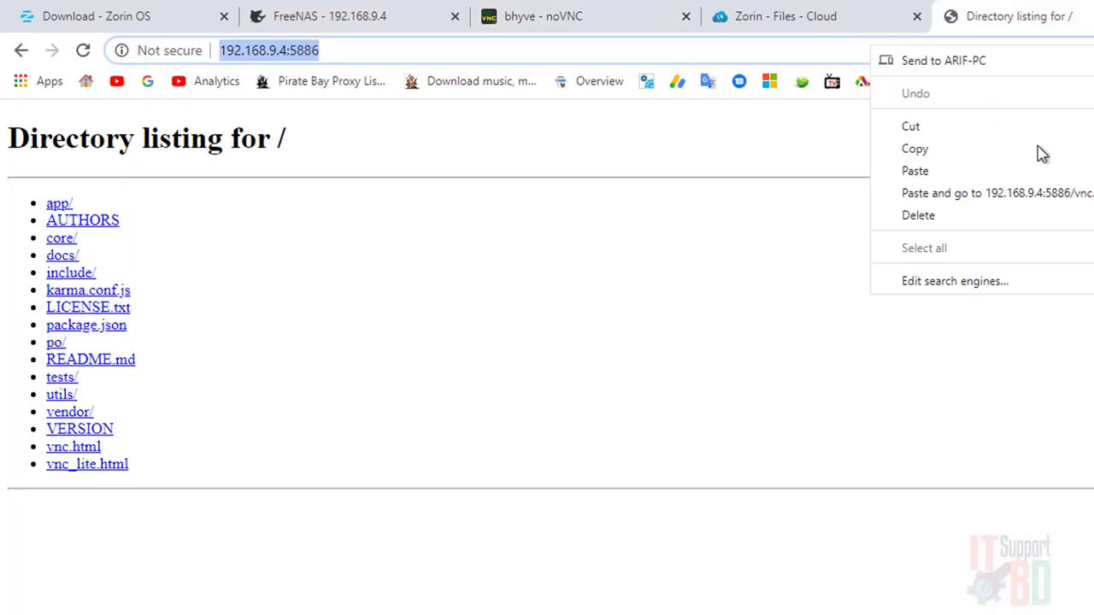
left_click(915, 171)
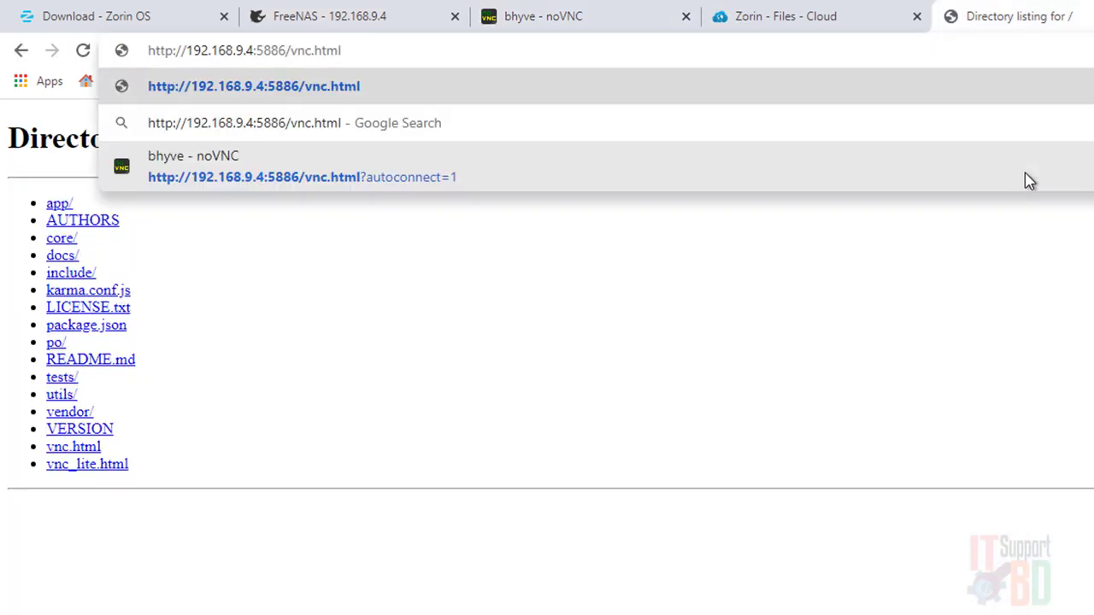
key("Return")
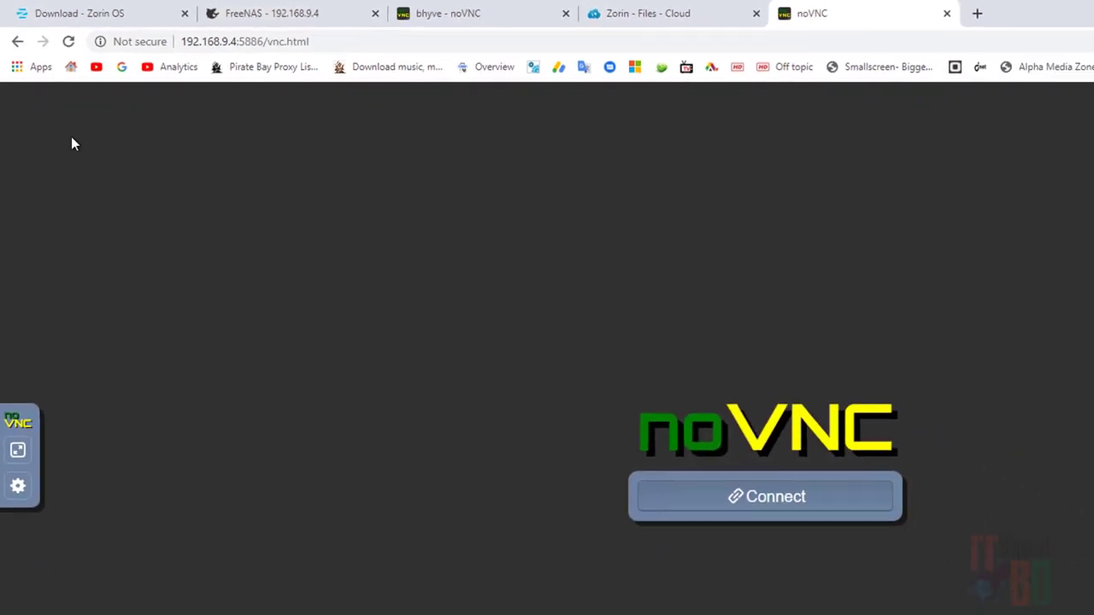
left_click(248, 47)
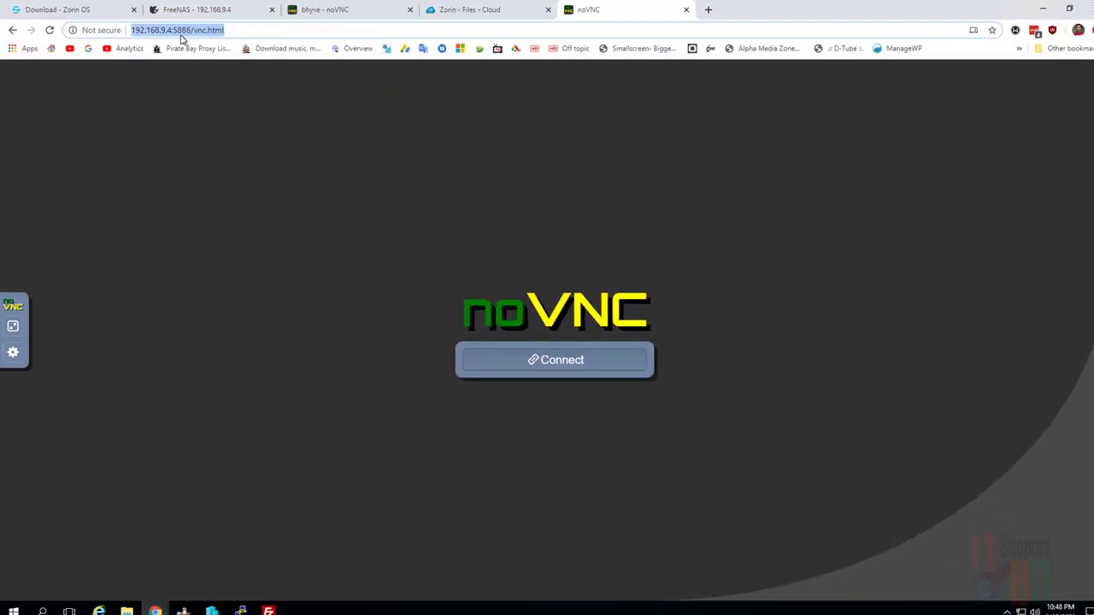
left_click(587, 367)
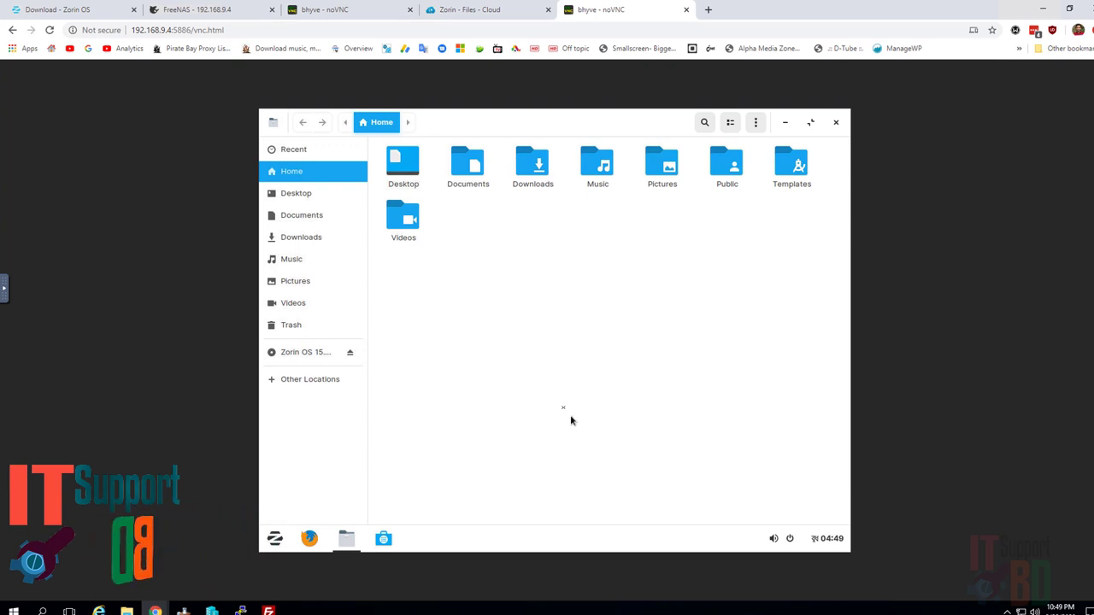
Step: Glance at the Nextcloud tab holding the Zorin ISO, then return to FreeNAS's Virtual Machines page
left_click(164, 12)
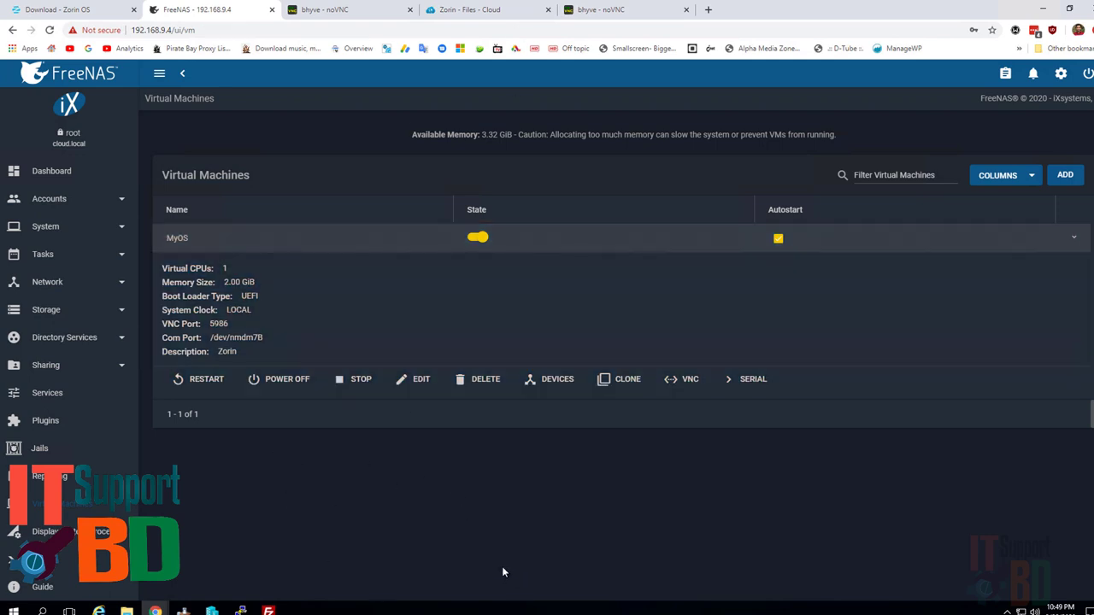
left_click(530, 7)
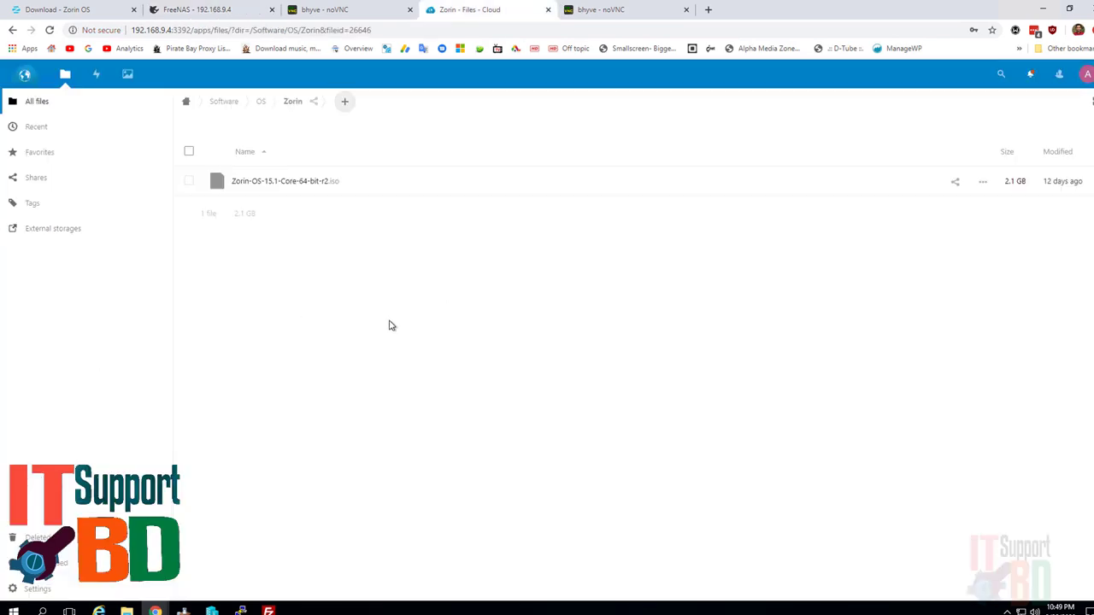
left_click(181, 12)
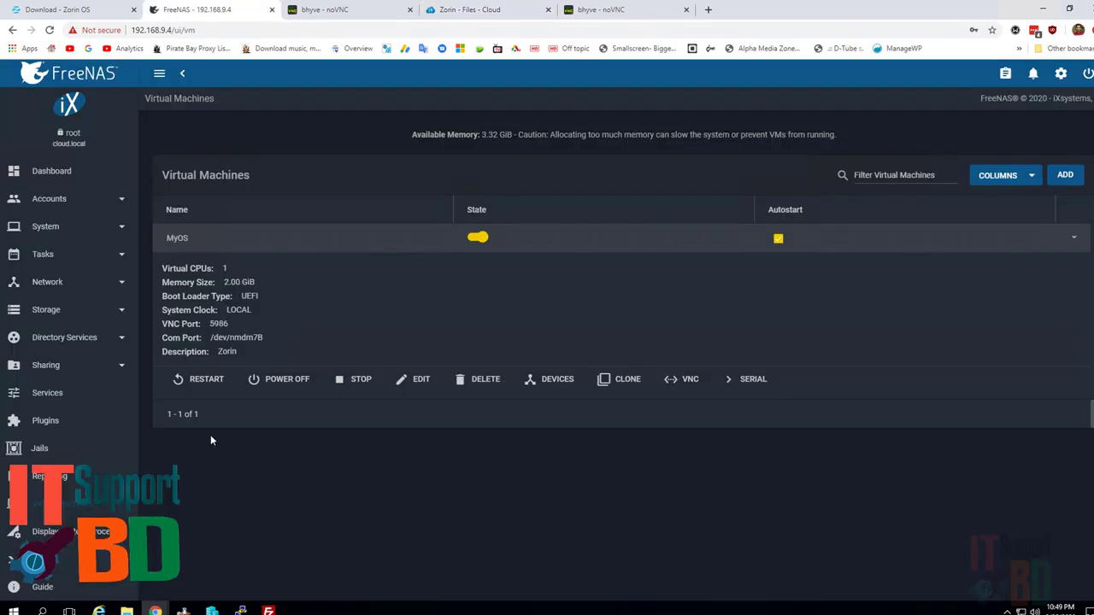